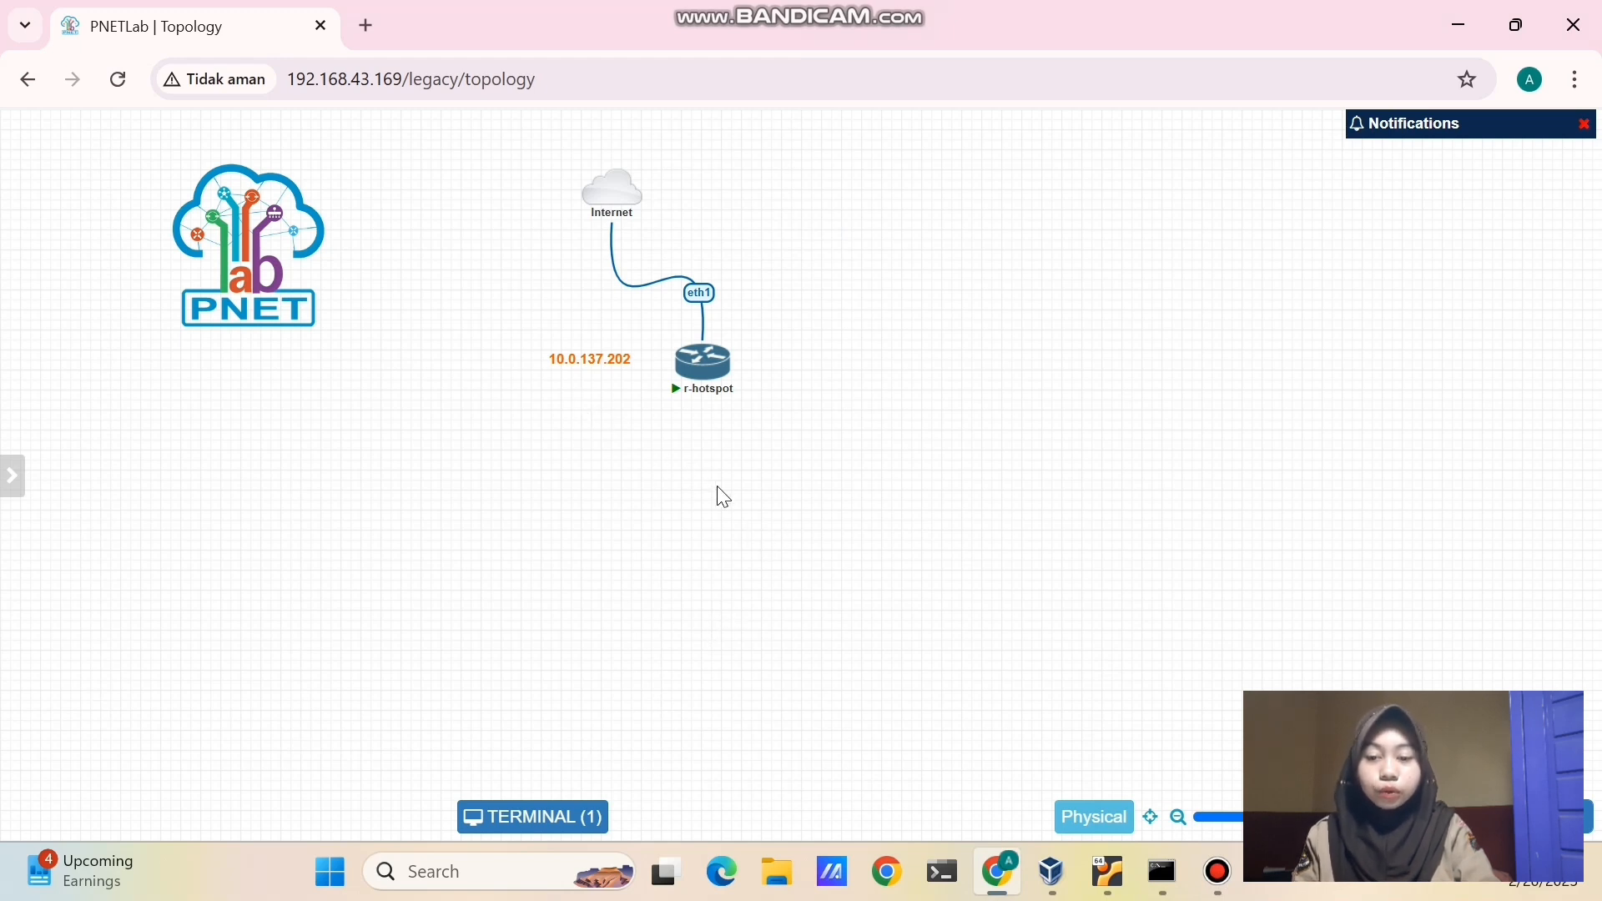
# - Open the add-object menu on the empty topology canvas
pyautogui.rightClick(717, 555)
# - Add a Docker.io node named Linux with the Desktop-1 icon
pyautogui.click(726, 557)
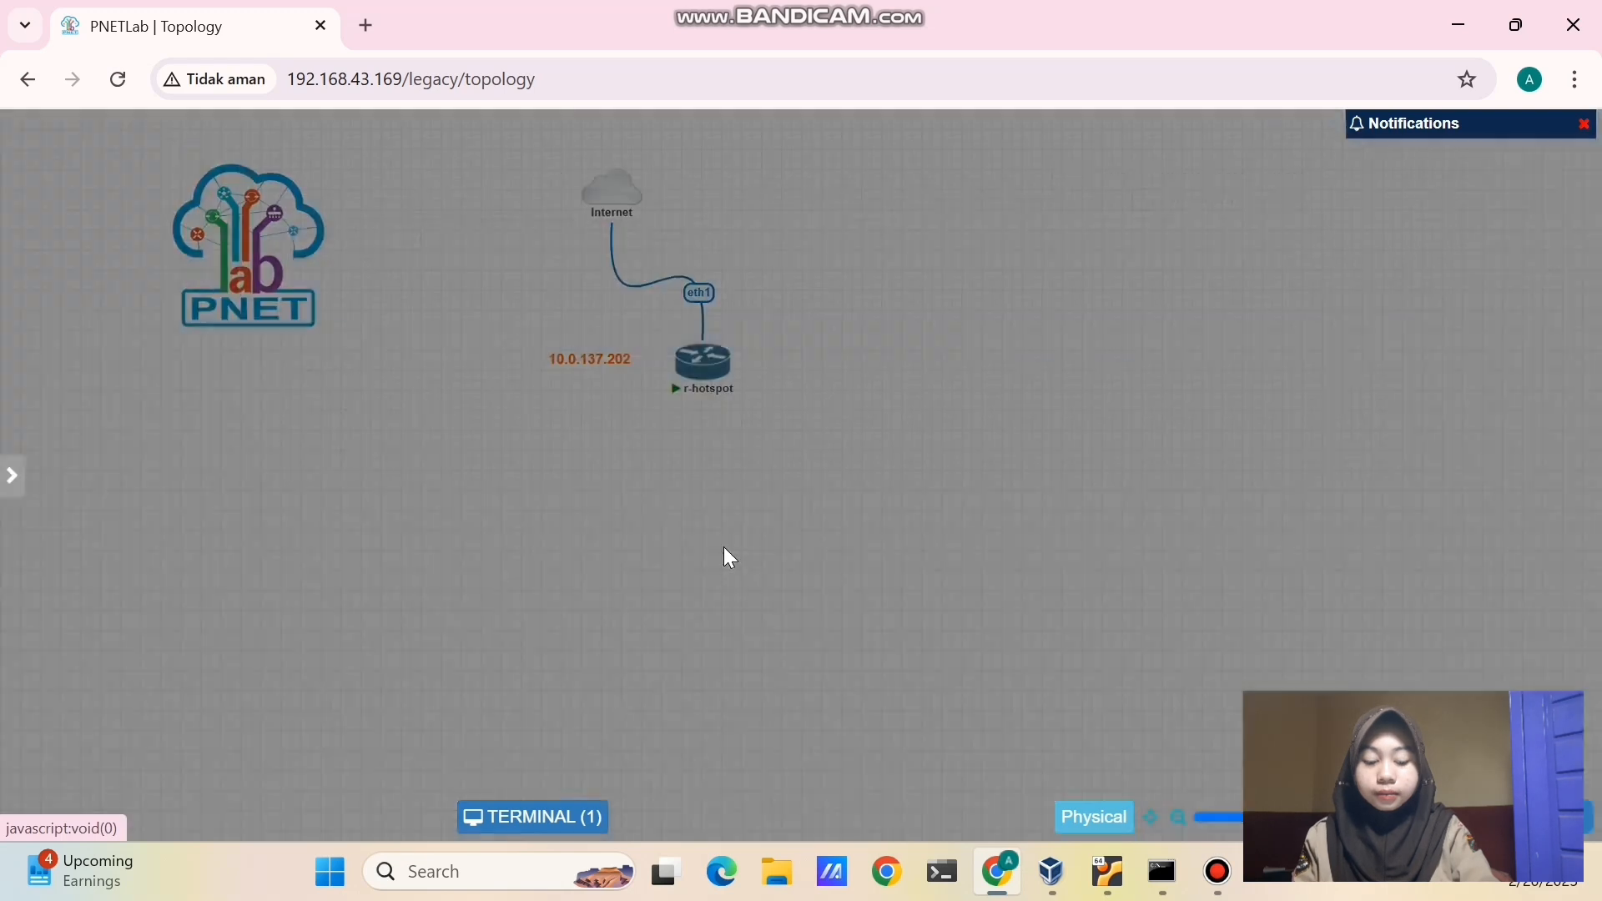
pyautogui.click(712, 430)
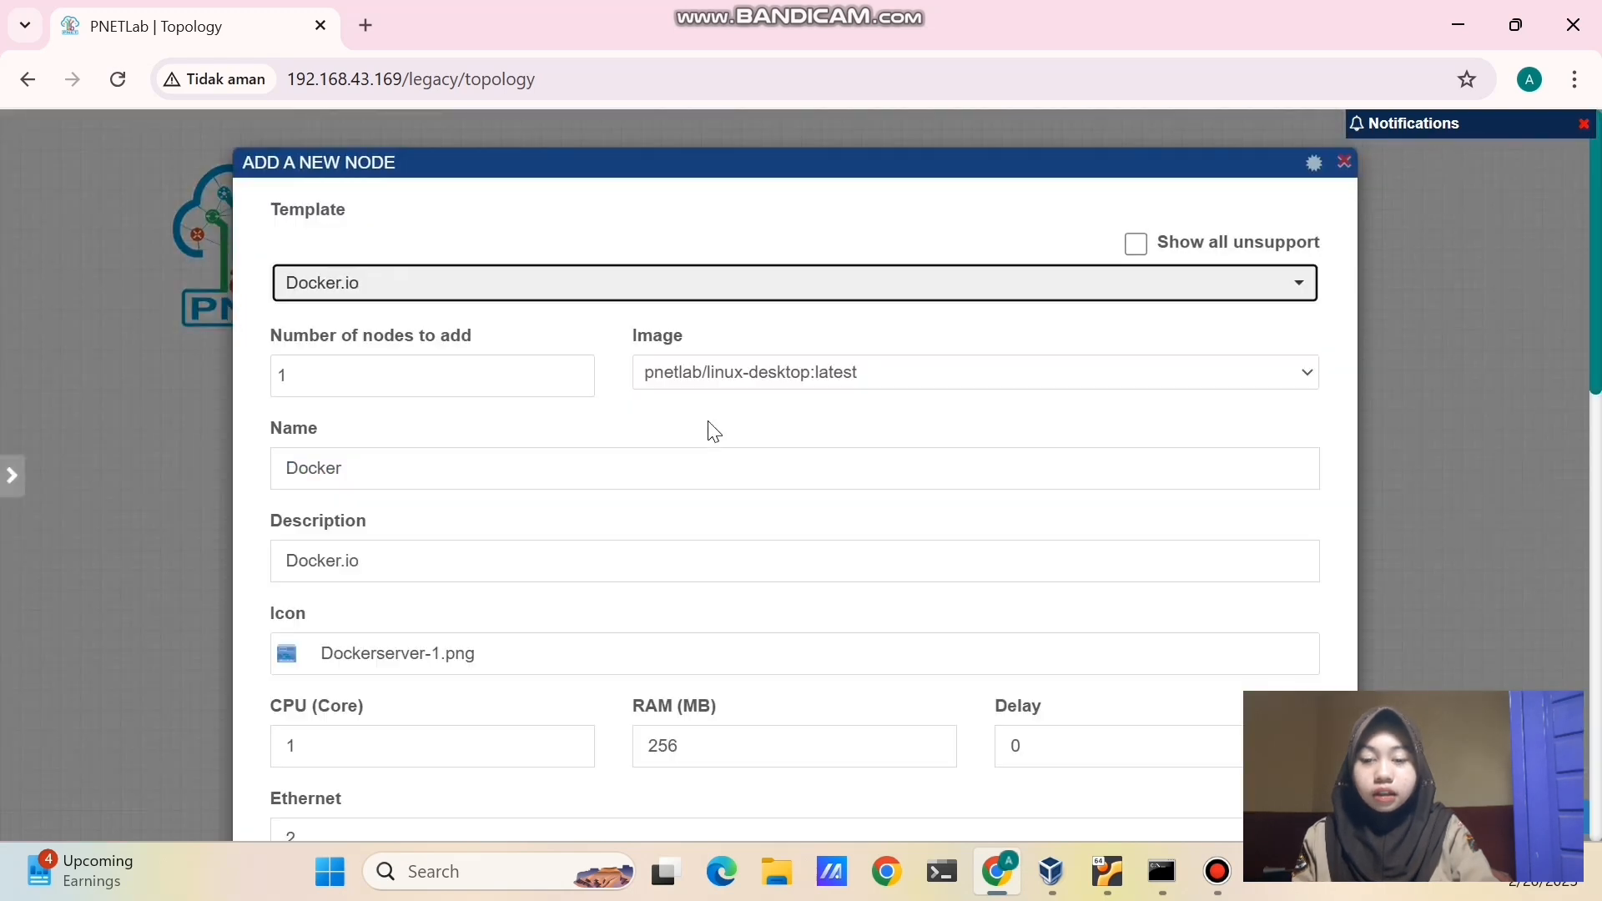
pyautogui.click(654, 468)
pyautogui.write('Linux')
pyautogui.scroll(-3, 655, 468)
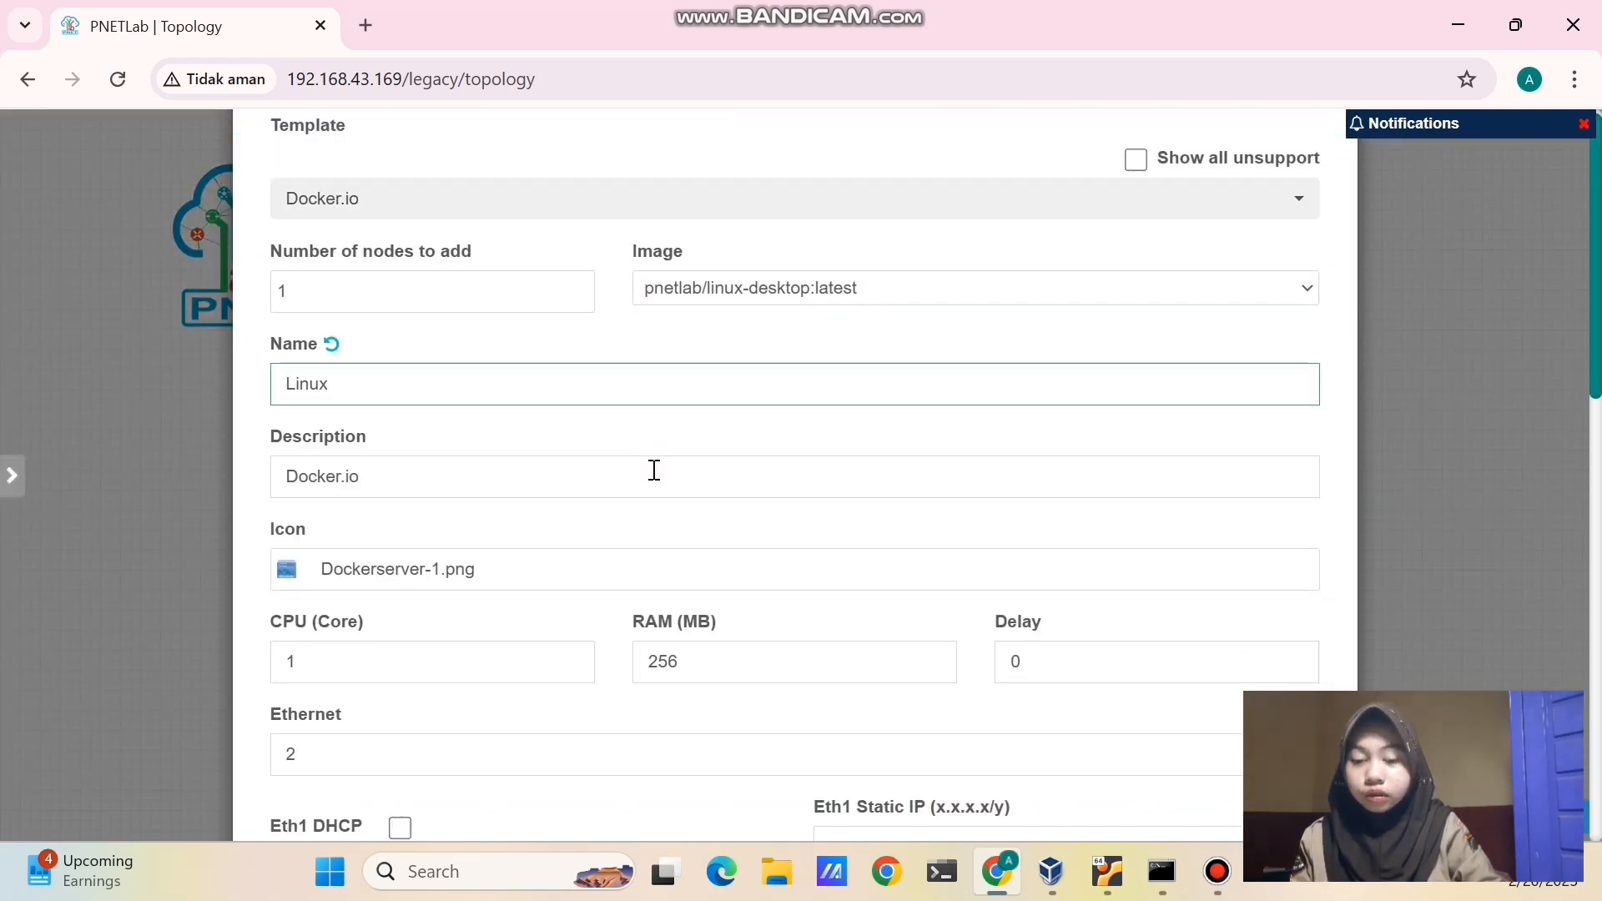
pyautogui.click(583, 432)
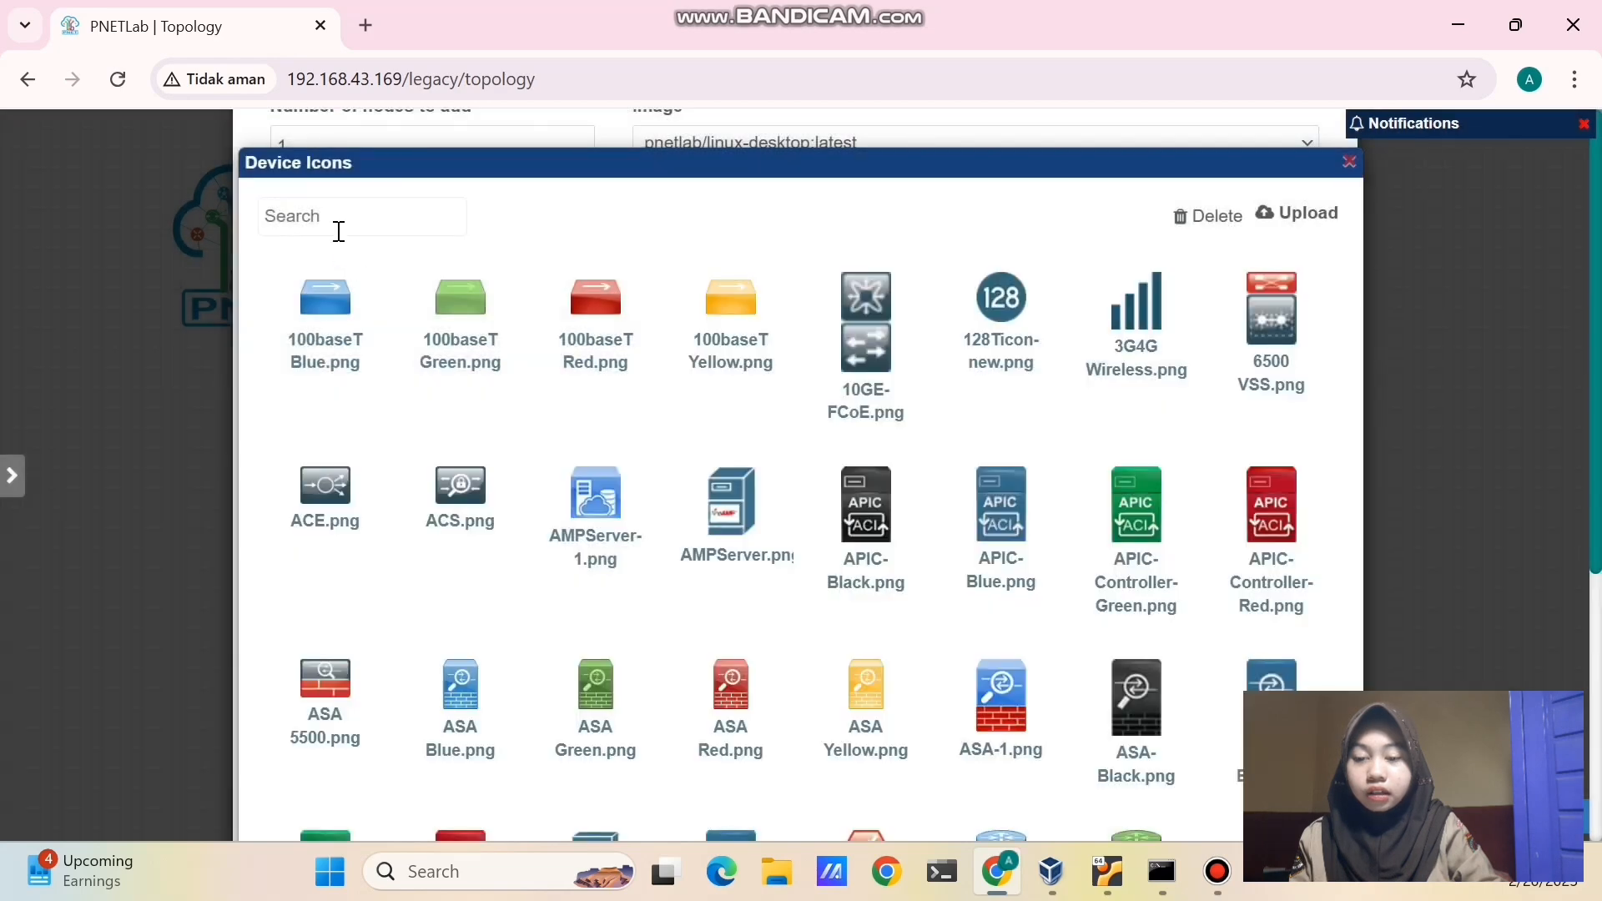
pyautogui.click(337, 225)
pyautogui.write('desk')
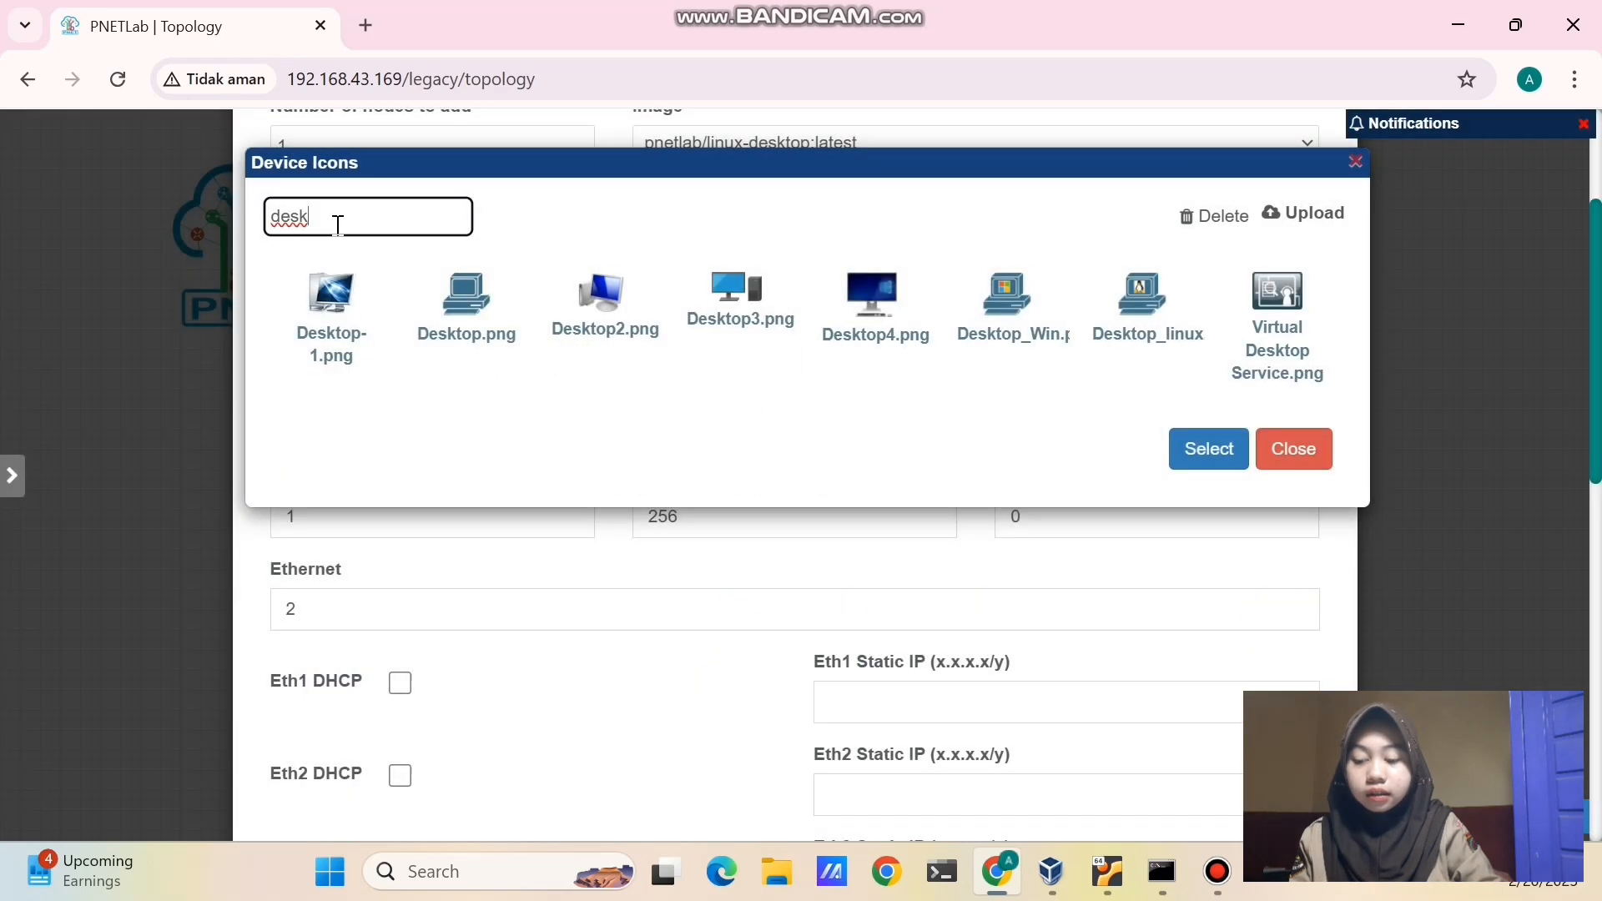
pyautogui.click(329, 305)
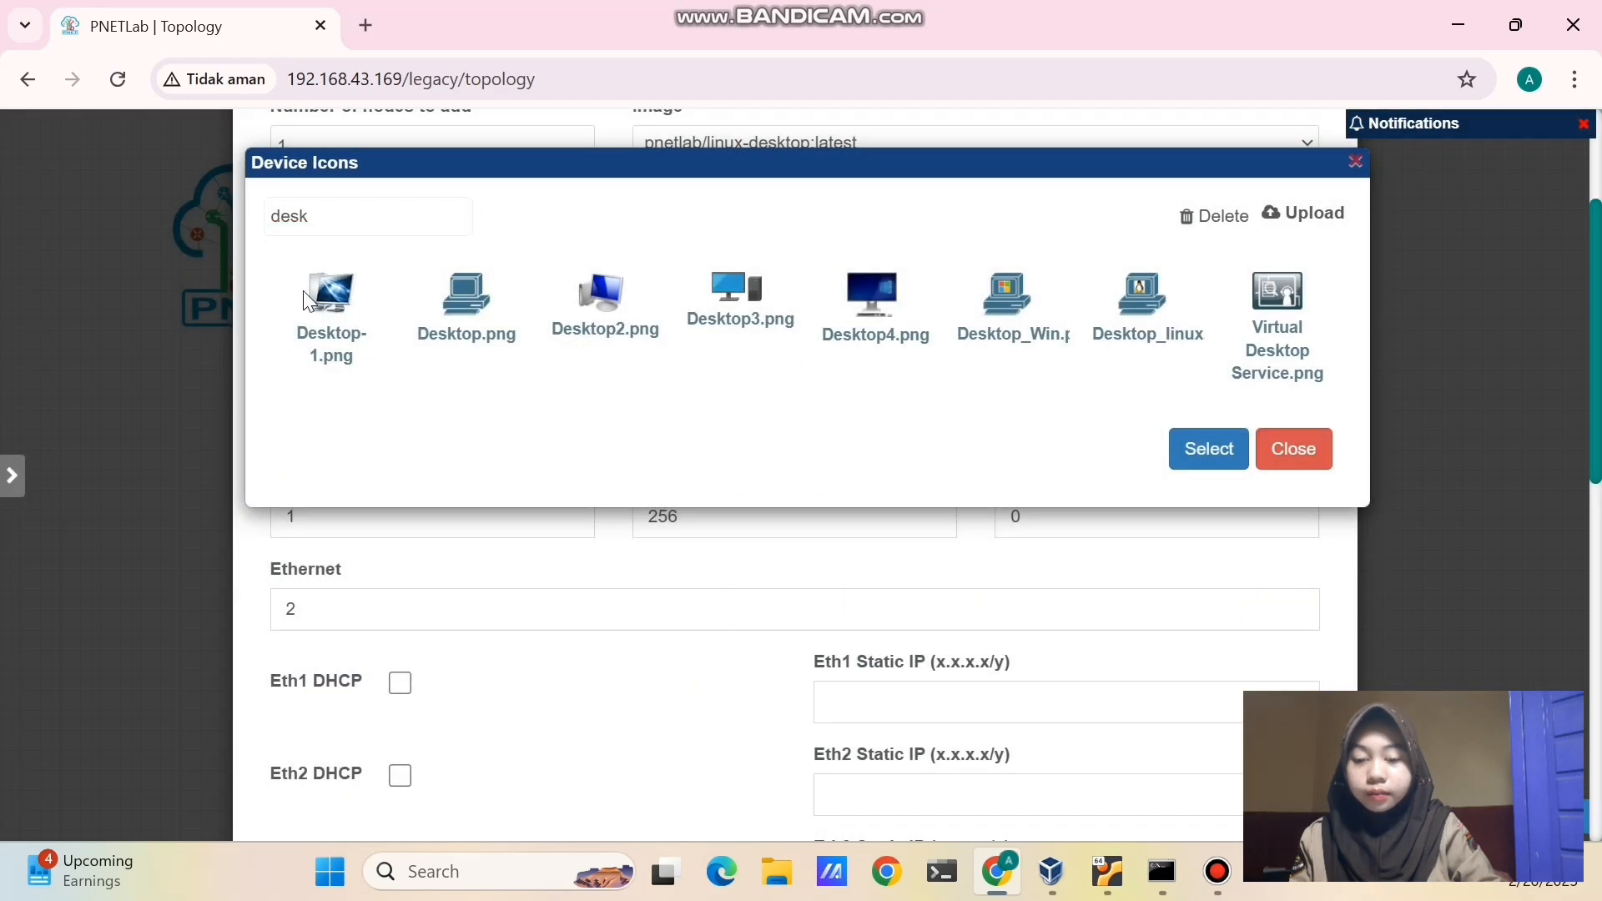
pyautogui.click(1231, 450)
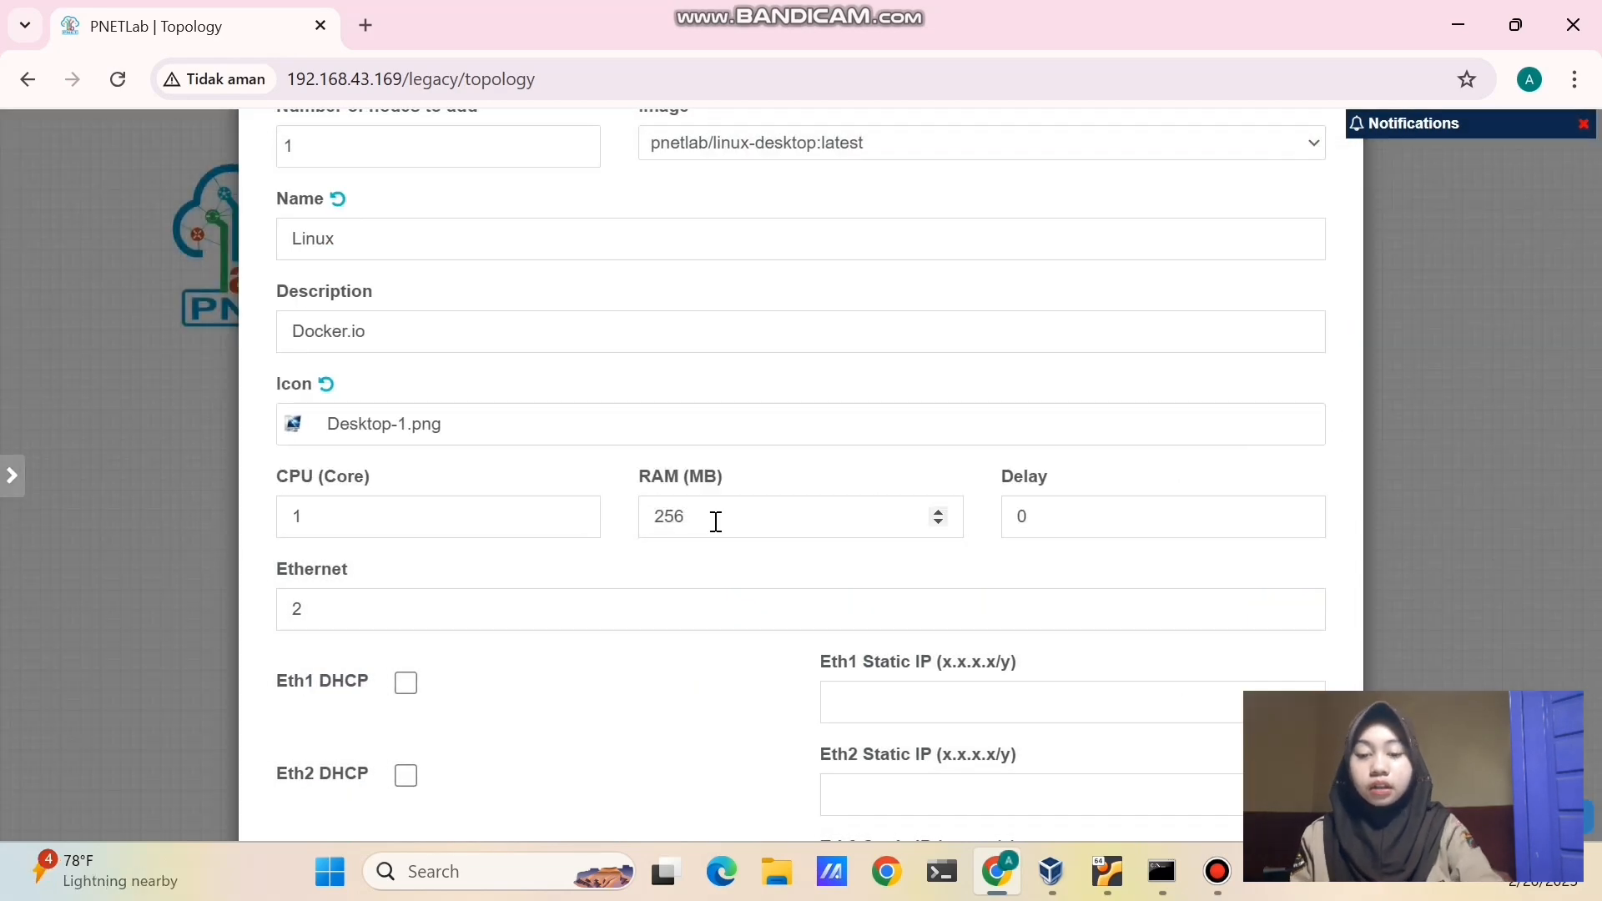
# - Give the Linux node Eth1 DHCP and an RDP console, save it, and link it to r-hotspot
pyautogui.scroll(-2, 405, 576)
pyautogui.click(400, 553)
pyautogui.scroll(-1, 434, 584)
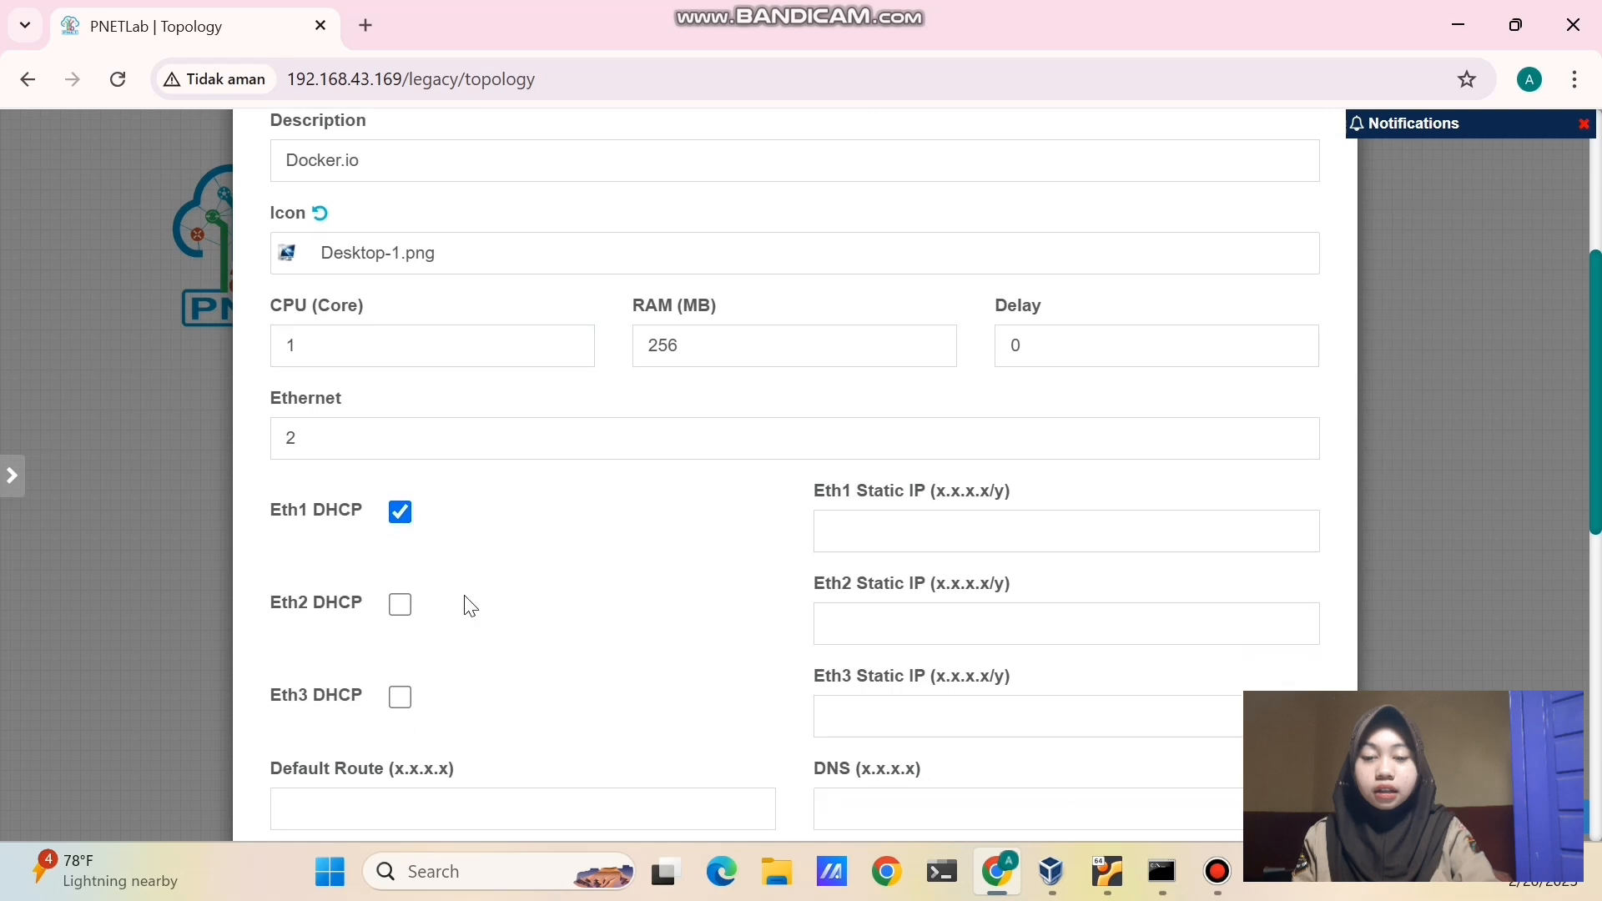
pyautogui.scroll(-7, 468, 605)
pyautogui.click(510, 302)
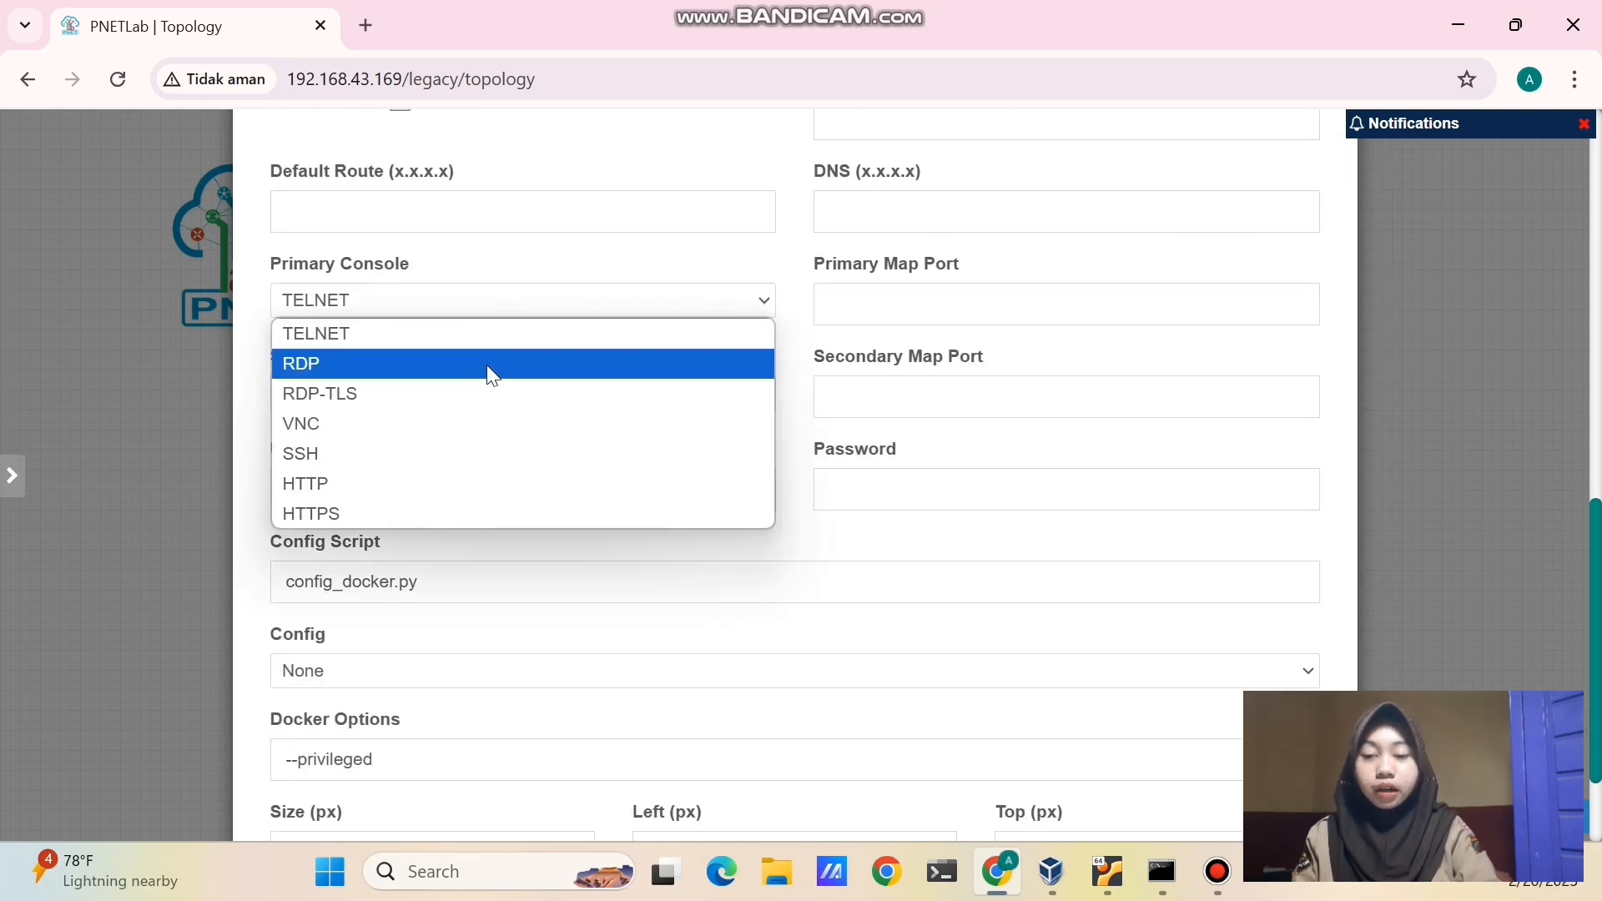
pyautogui.click(492, 365)
pyautogui.scroll(-2, 499, 463)
pyautogui.click(742, 764)
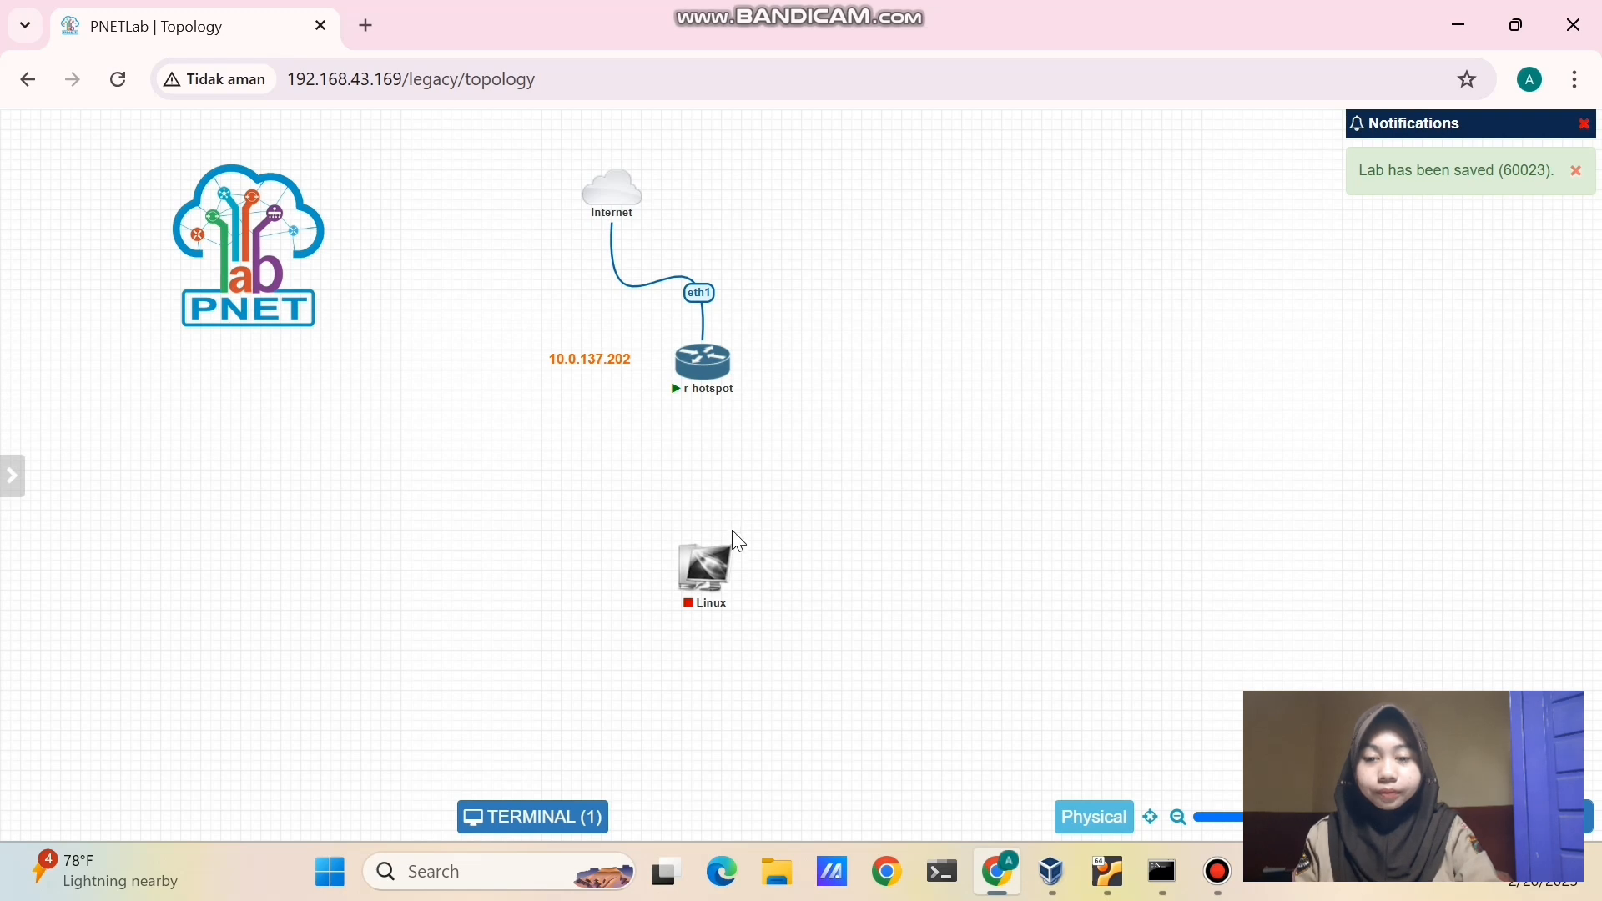
pyautogui.moveTo(723, 367); pyautogui.dragTo(709, 559)
pyautogui.click(858, 774)
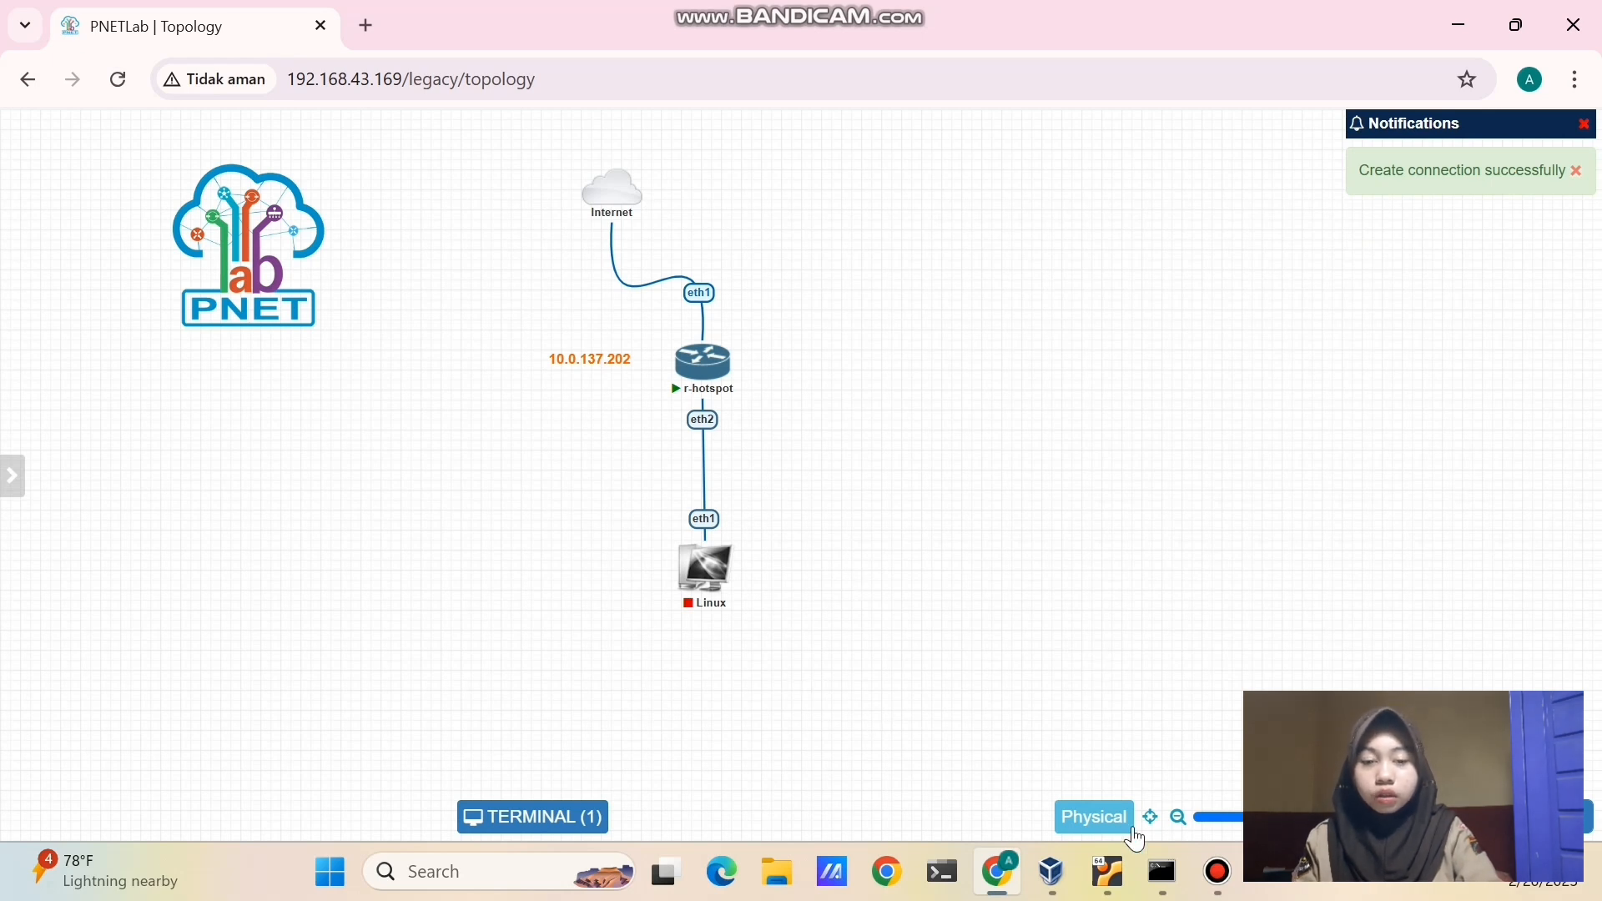
# - Launch WinBox from Windows Search
pyautogui.click(1162, 878)
pyautogui.click(1162, 878)
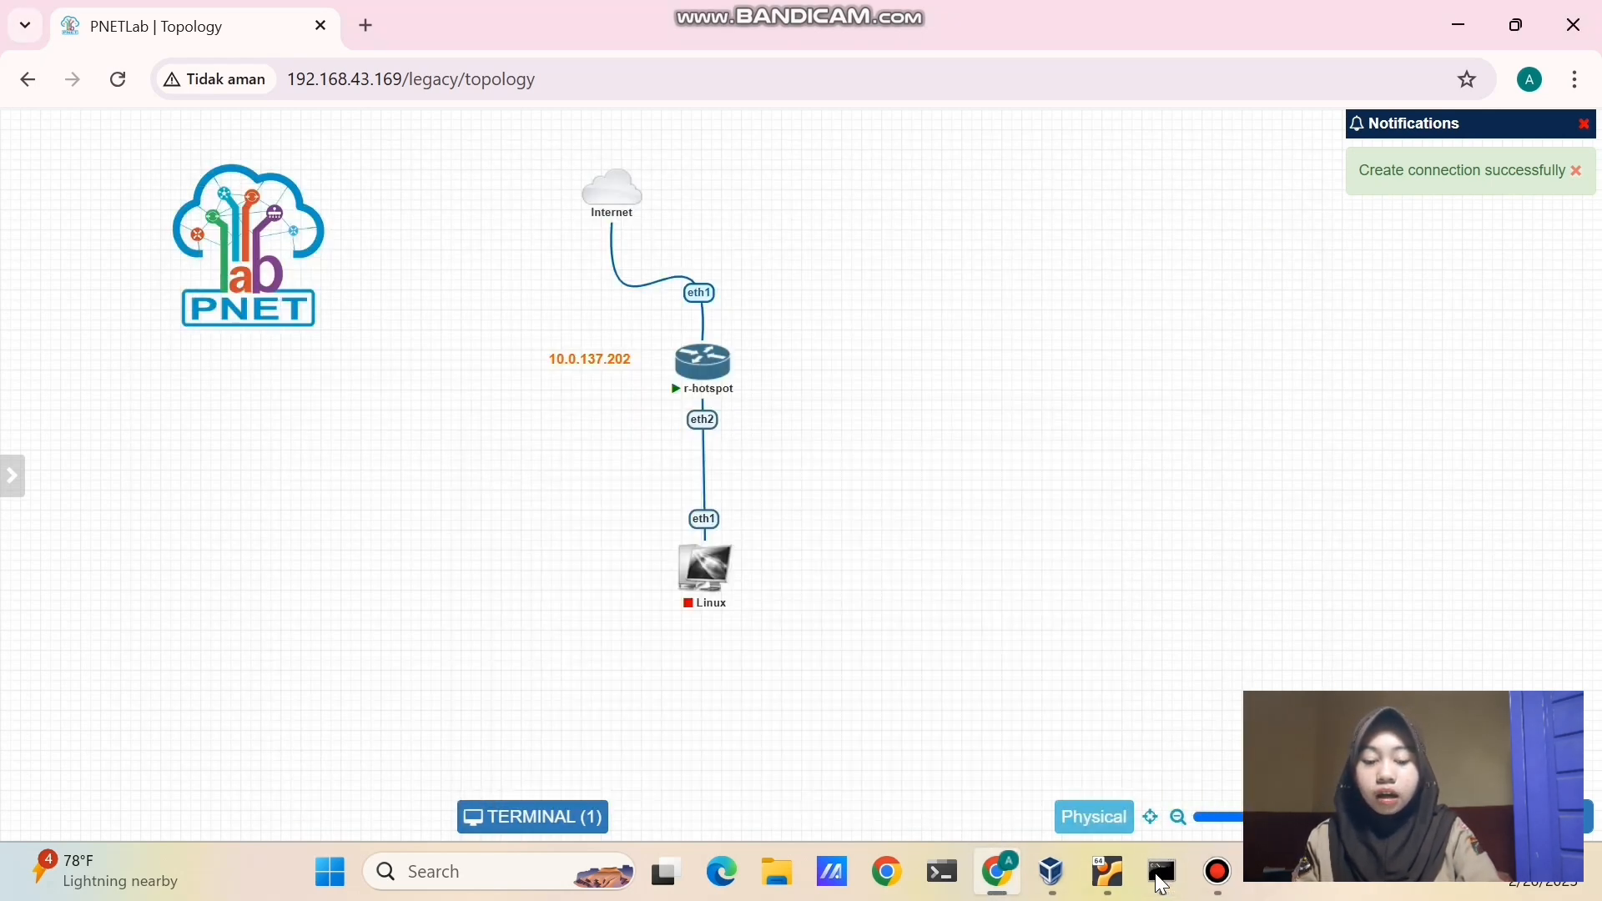
pyautogui.click(534, 874)
pyautogui.write('winb')
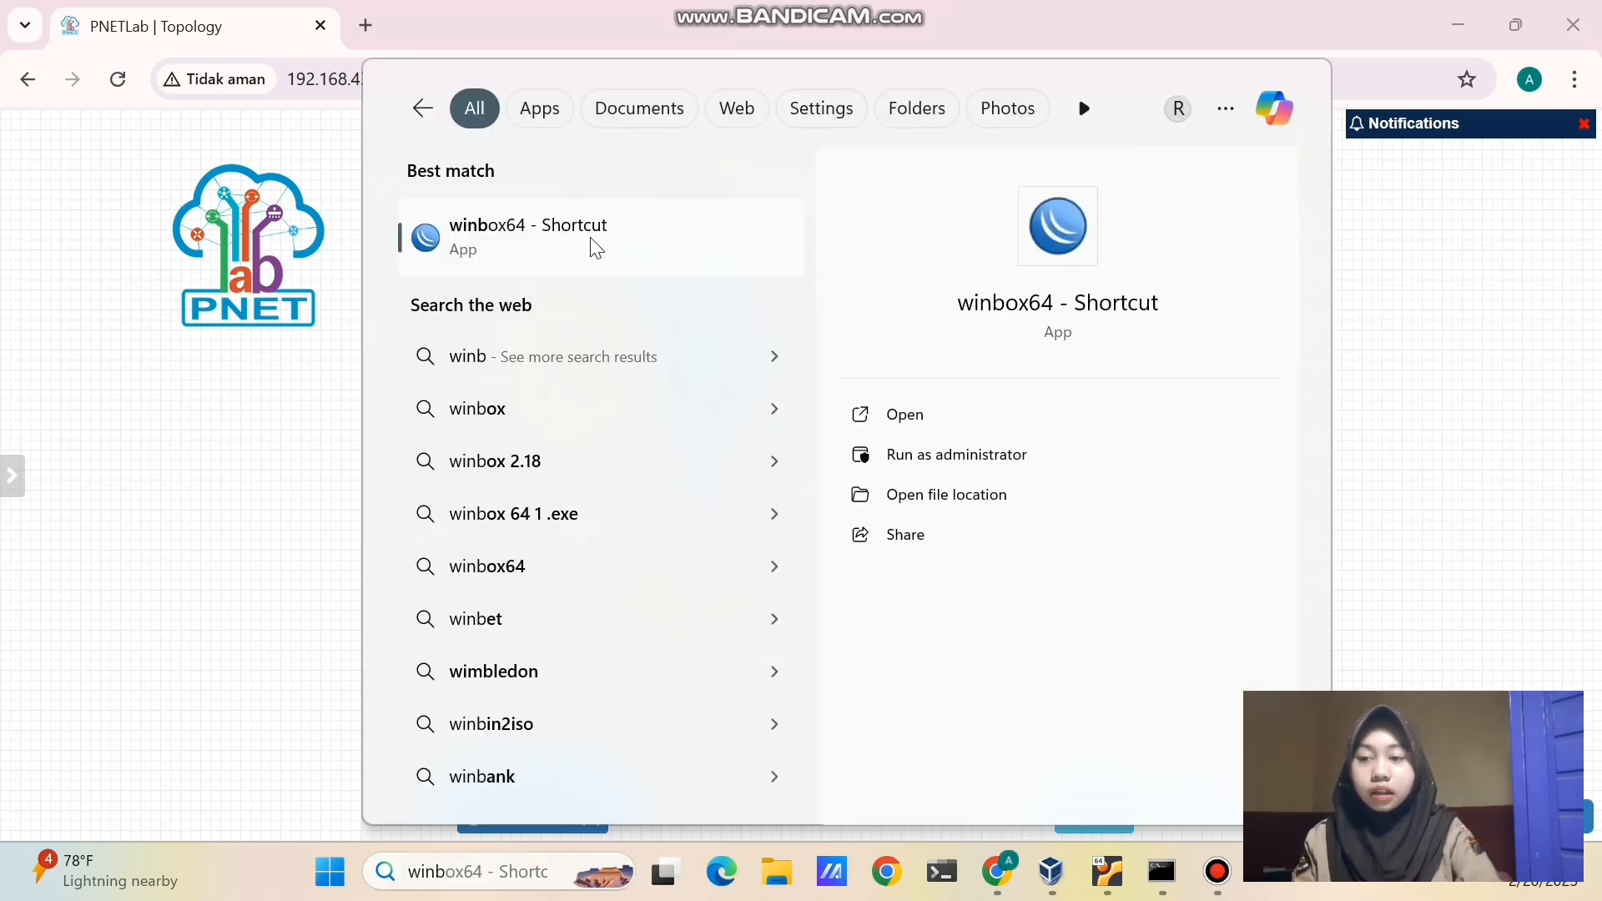
pyautogui.click(595, 247)
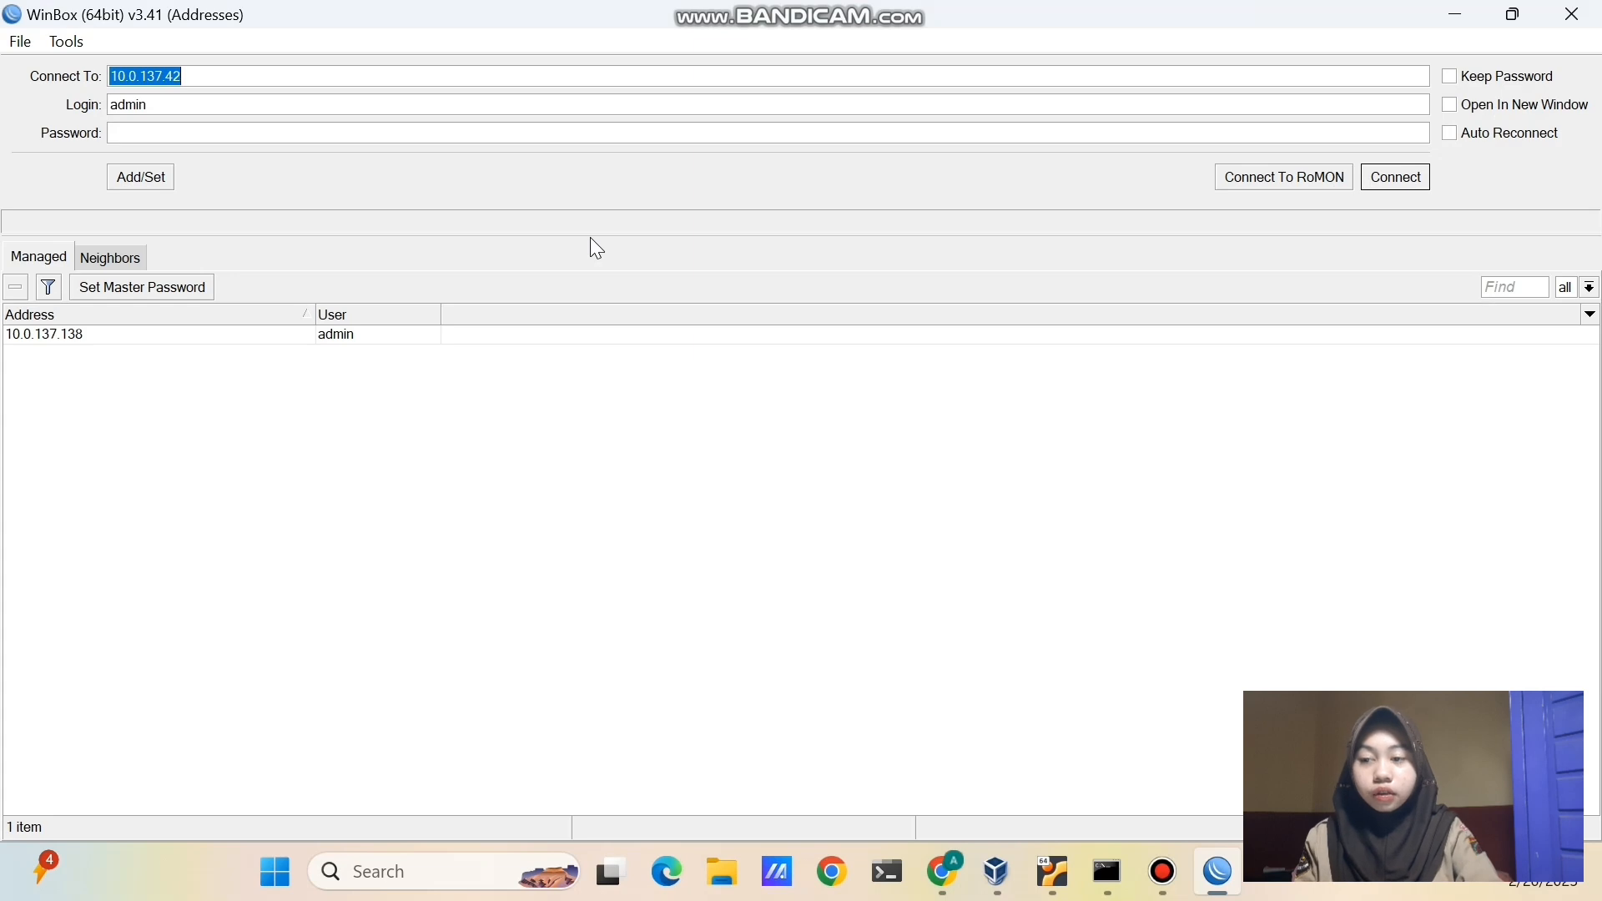
# - Connect WinBox to 10.0.137.202 and decline the expired-password change
pyautogui.click(388, 79)
pyautogui.press('BackSpace')
pyautogui.press('BackSpace')
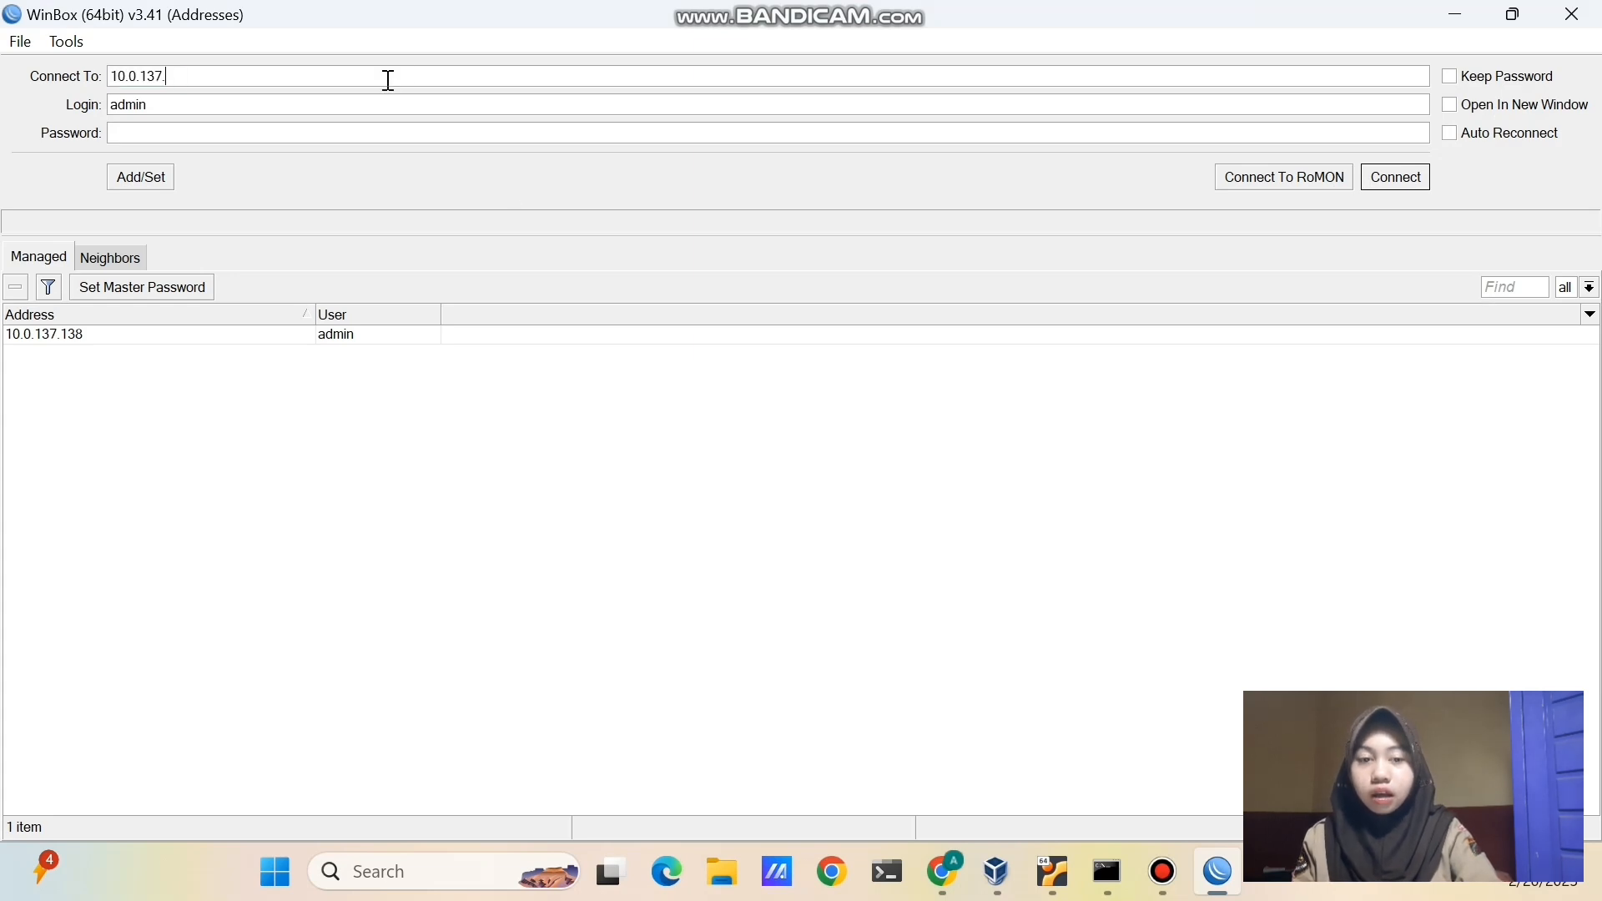
pyautogui.write('202')
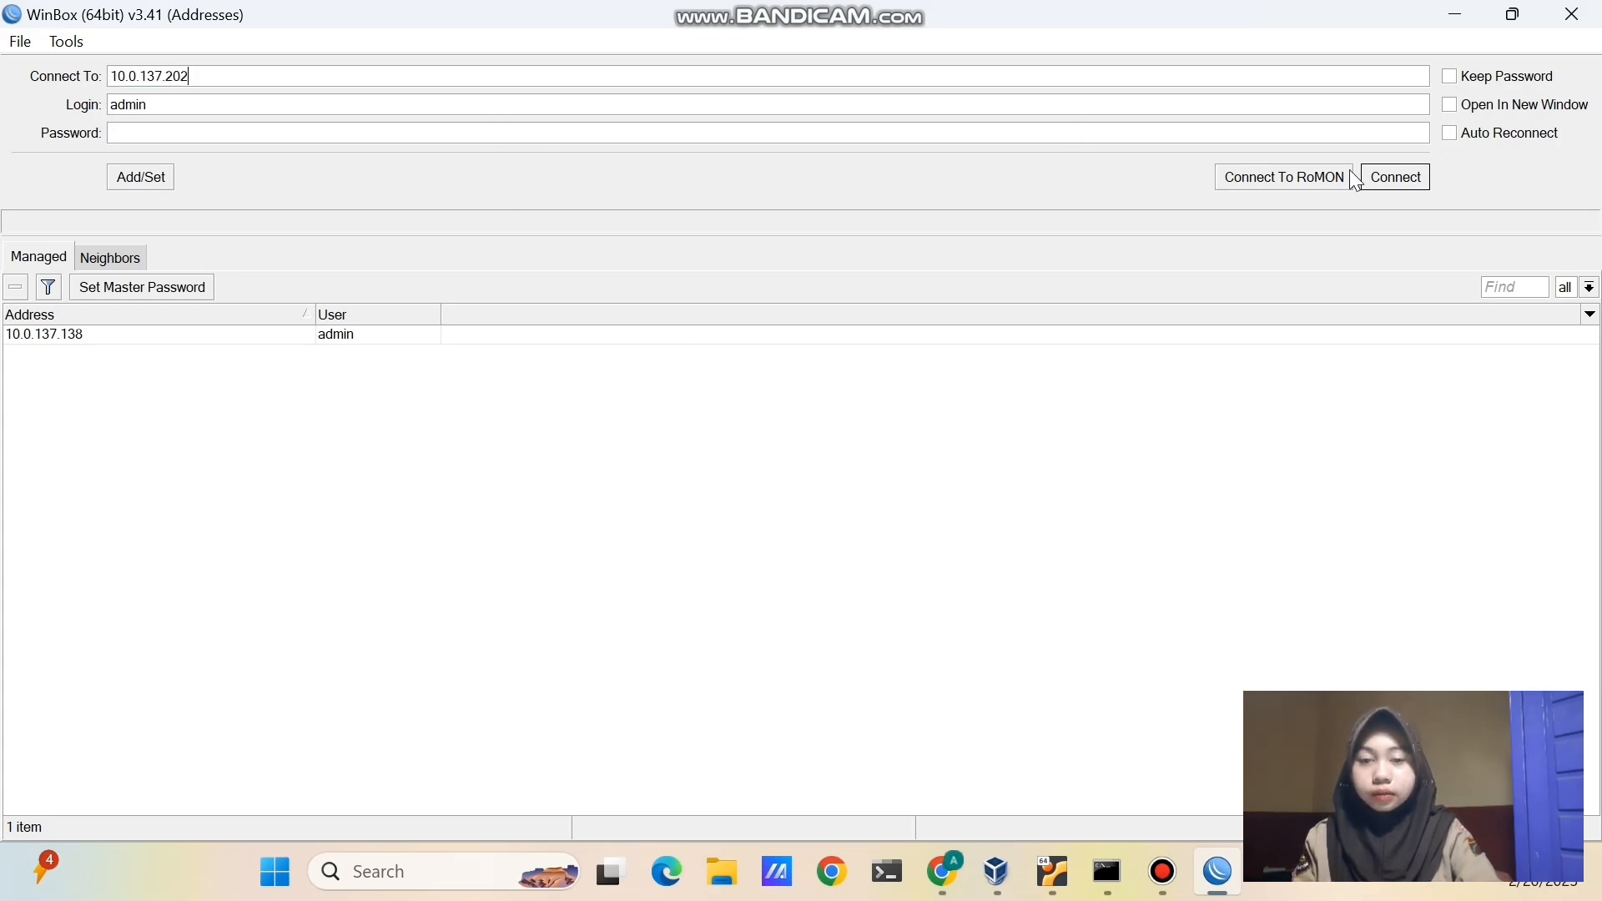
pyautogui.click(1378, 177)
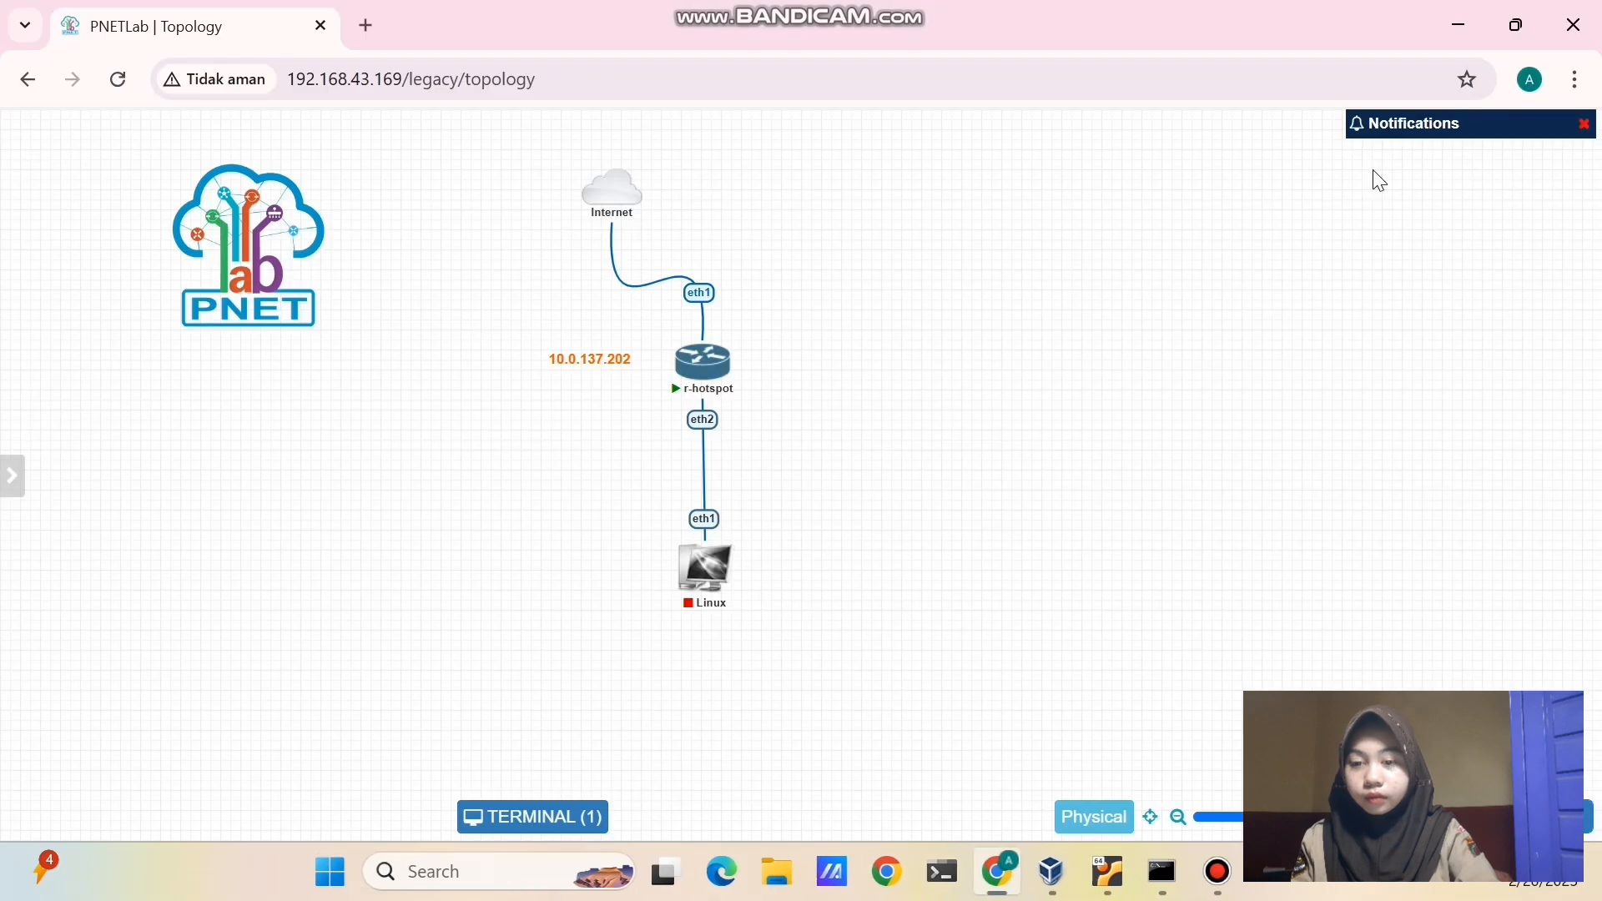
pyautogui.click(588, 15)
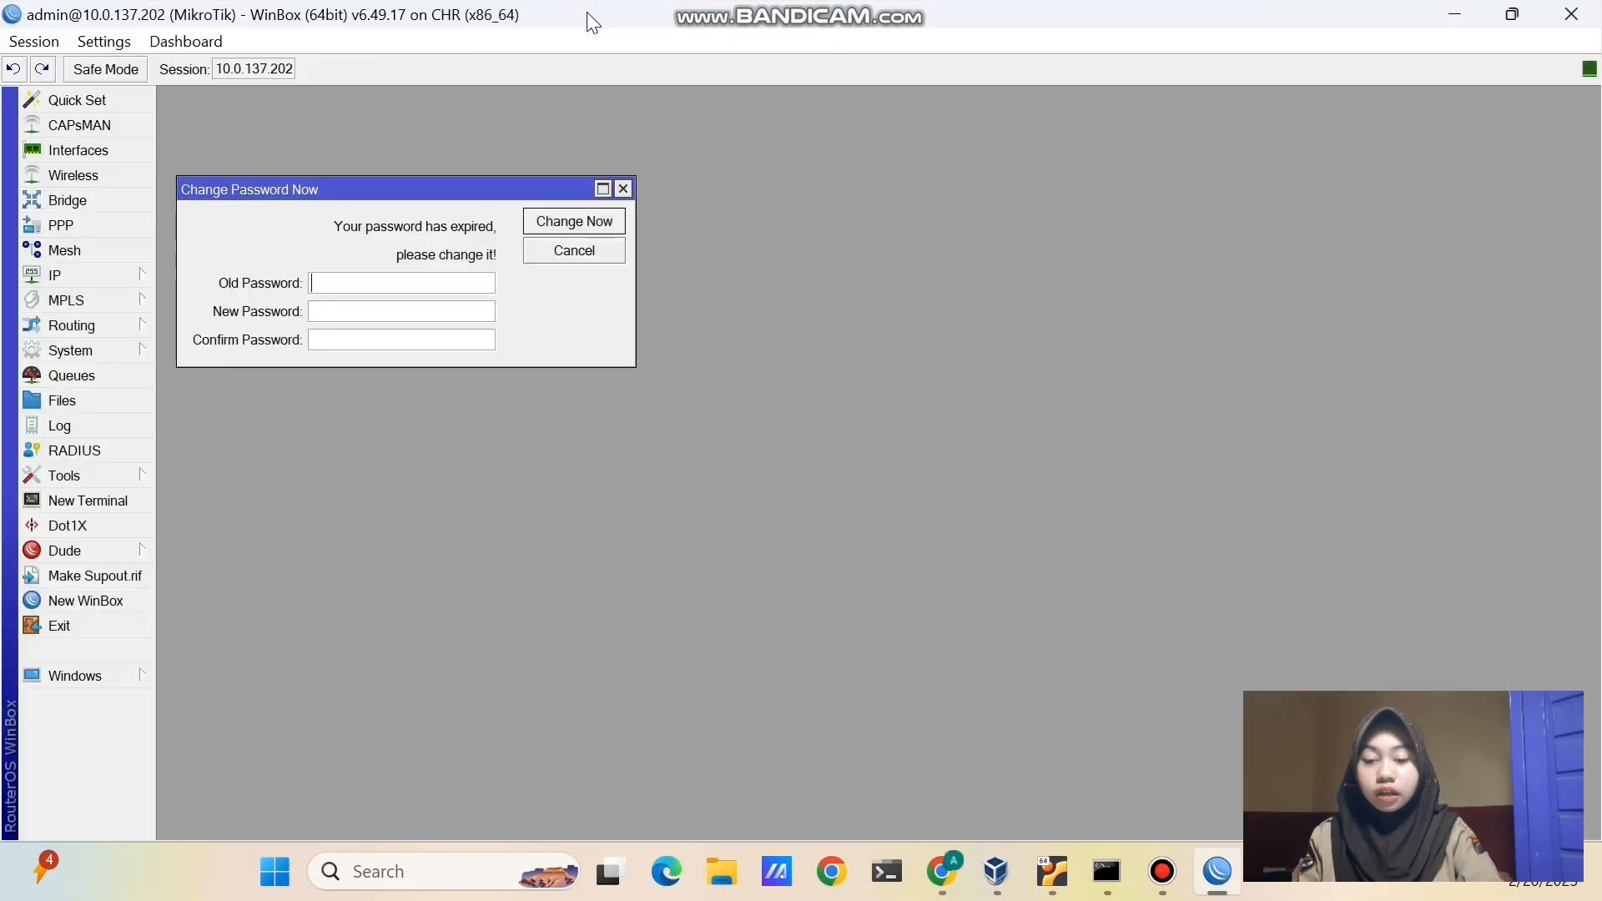
pyautogui.click(623, 189)
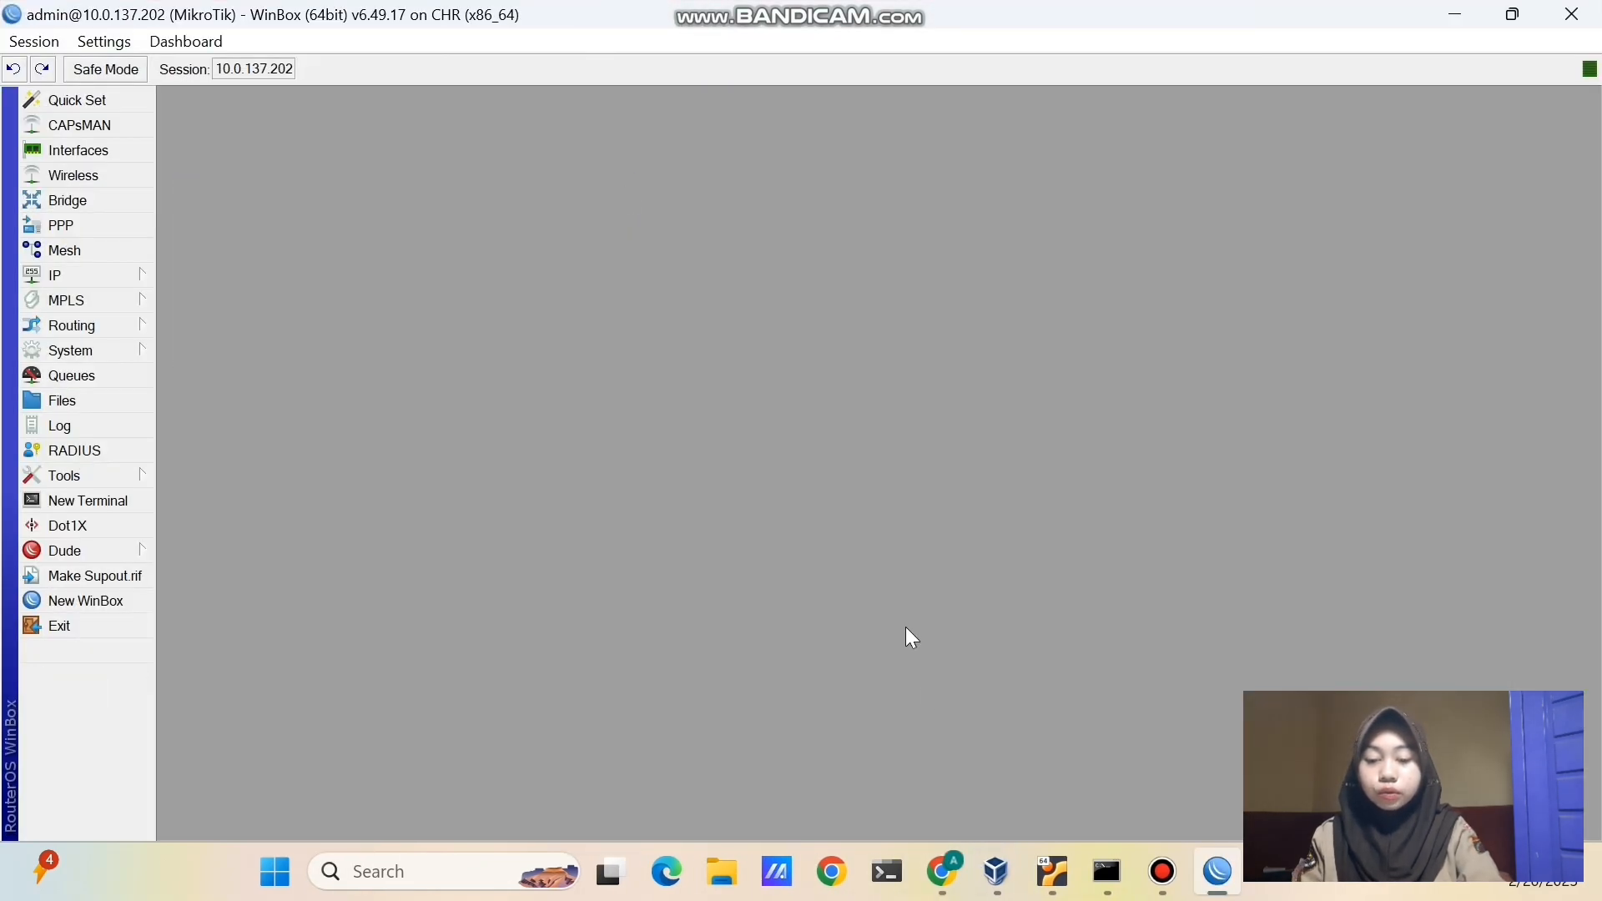
pyautogui.click(945, 872)
pyautogui.moveTo(688, 553)
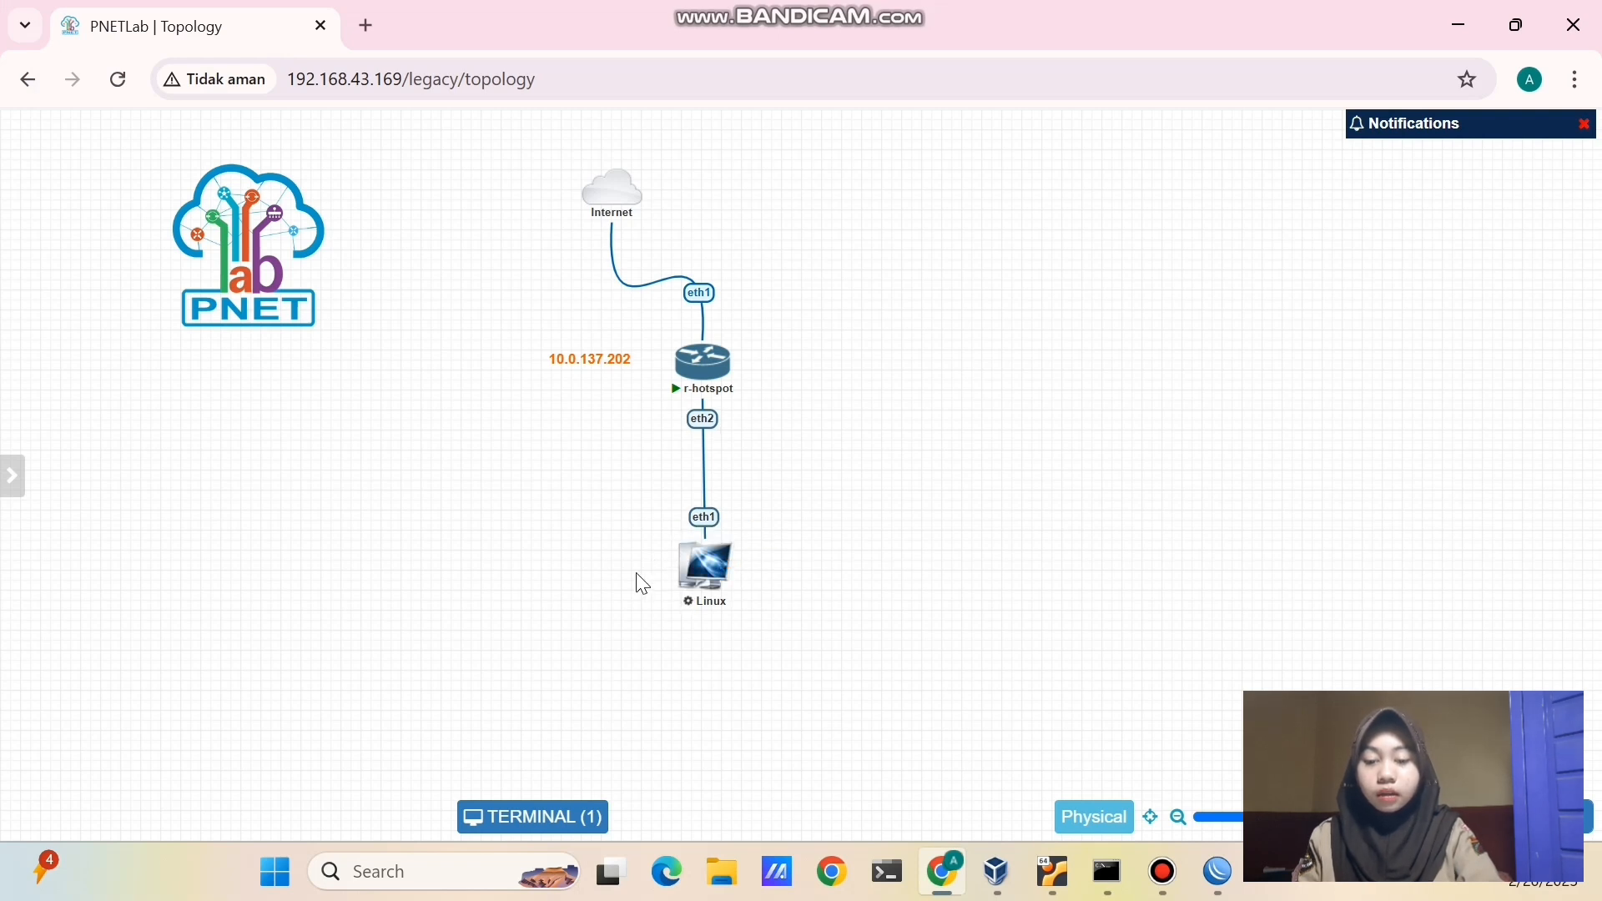
pyautogui.click(1214, 854)
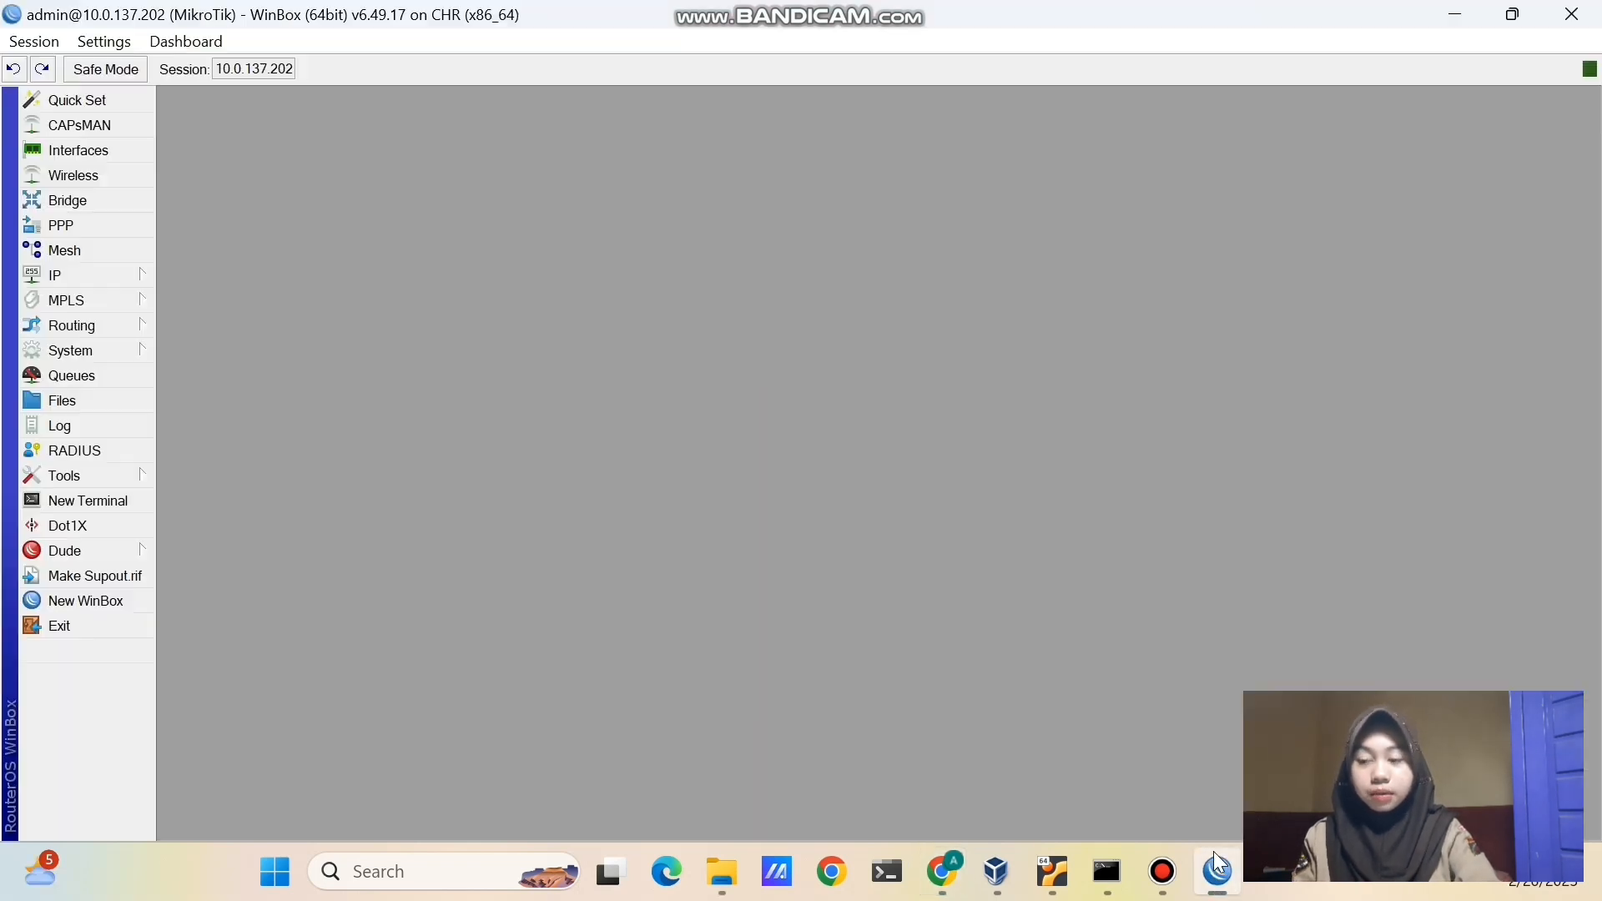
# - Start Hotspot Setup on ether2, accepting the 10.5.50.1/24 address and default pool
pyautogui.click(106, 282)
pyautogui.click(191, 426)
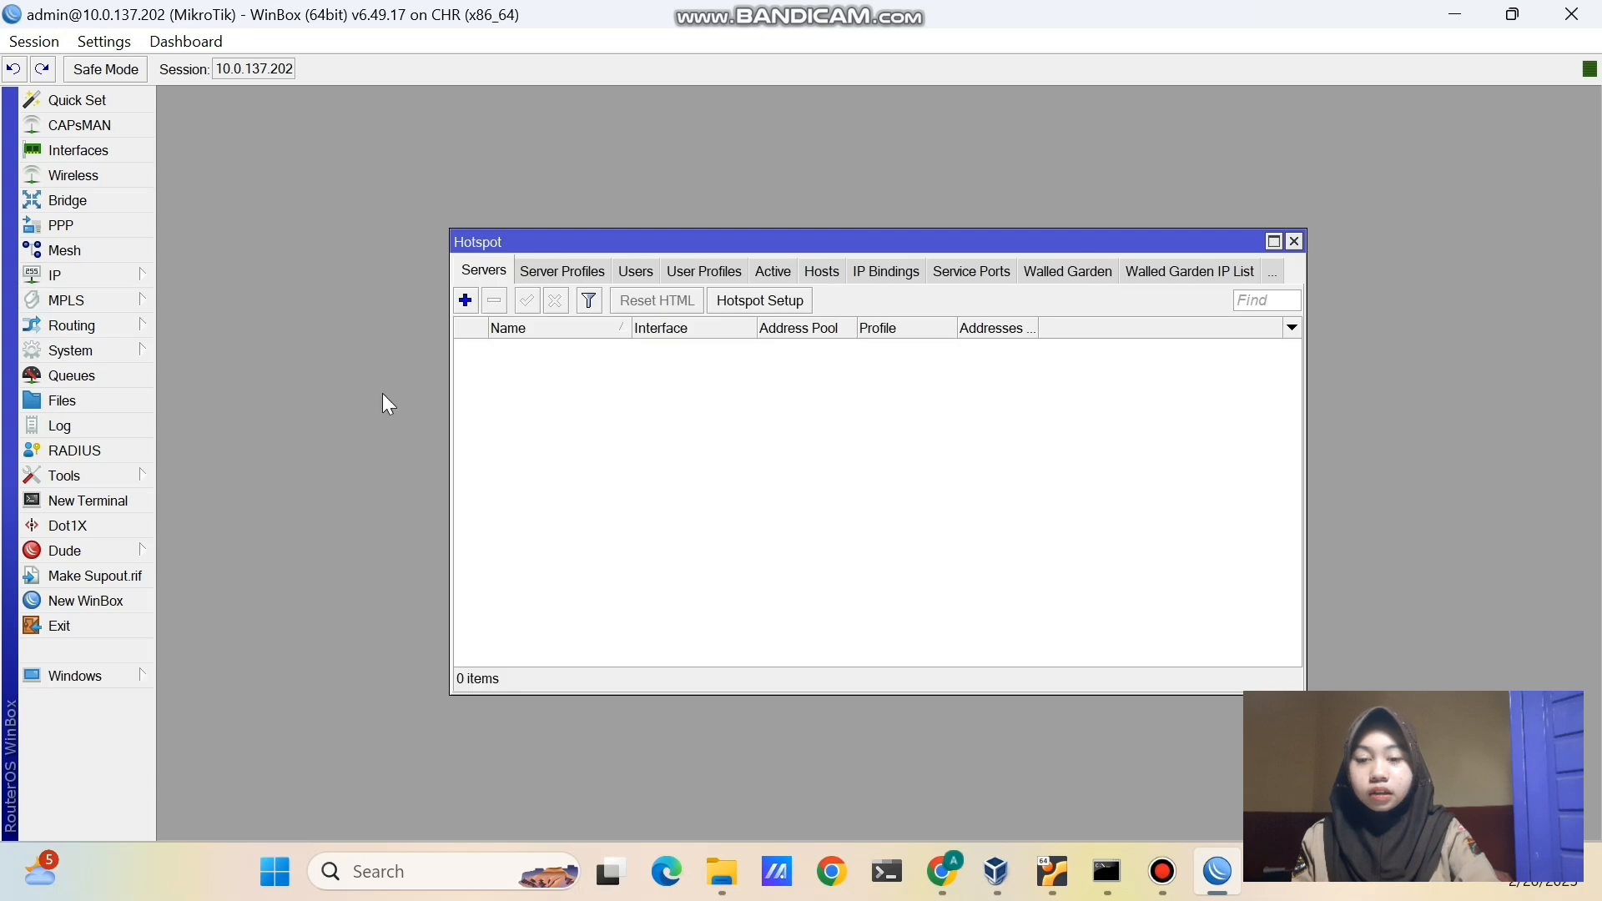
pyautogui.click(761, 302)
pyautogui.click(896, 448)
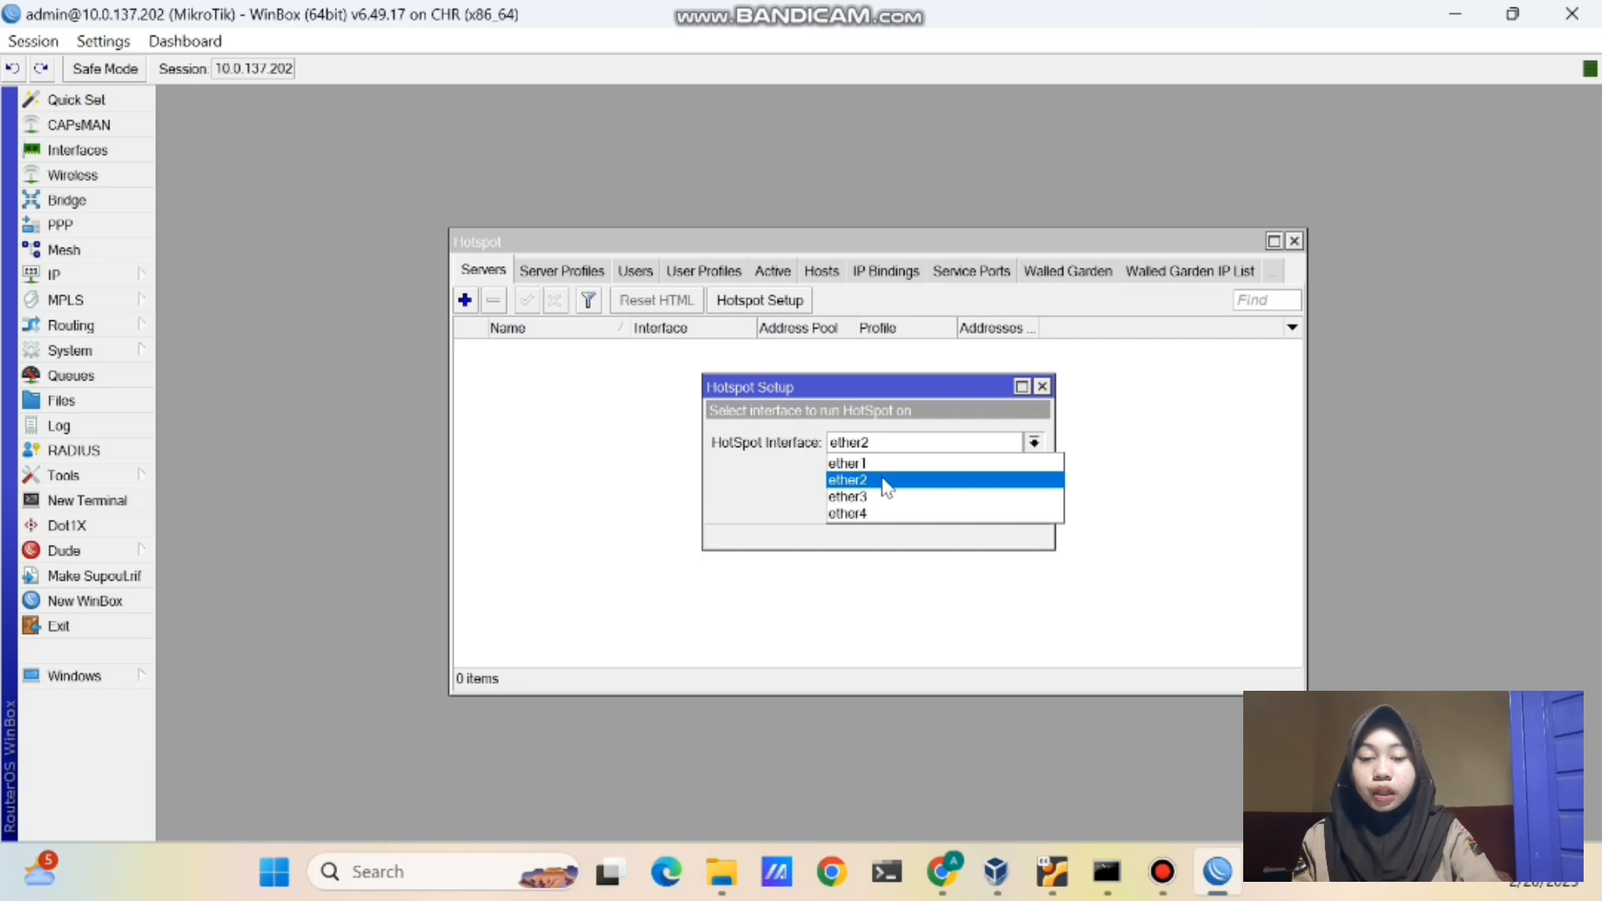
pyautogui.click(884, 481)
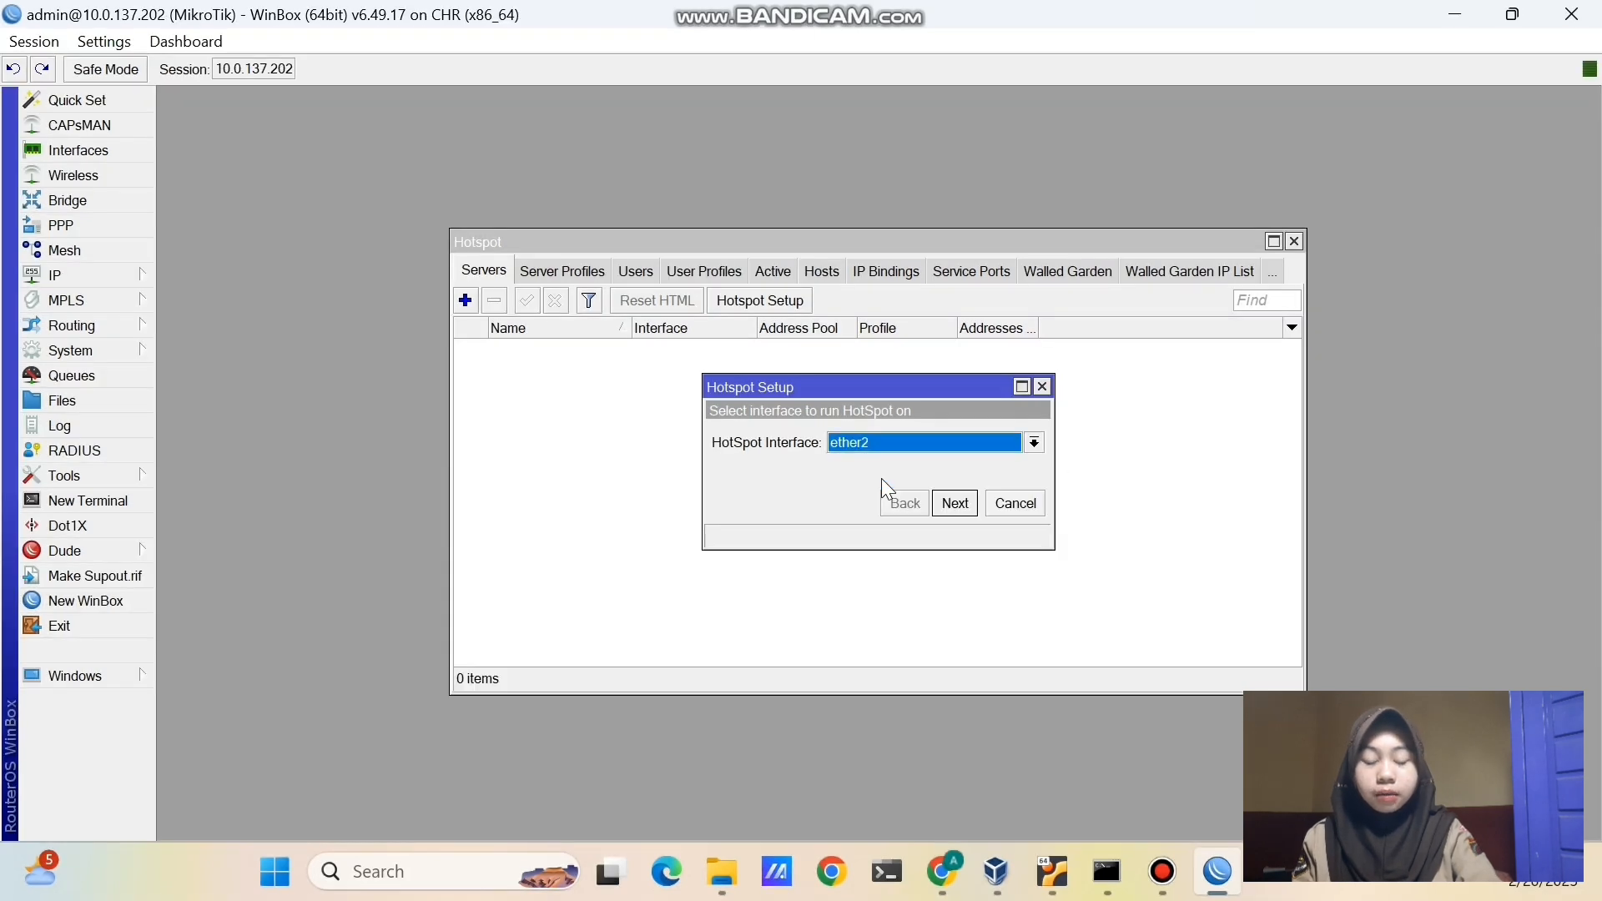
pyautogui.click(959, 511)
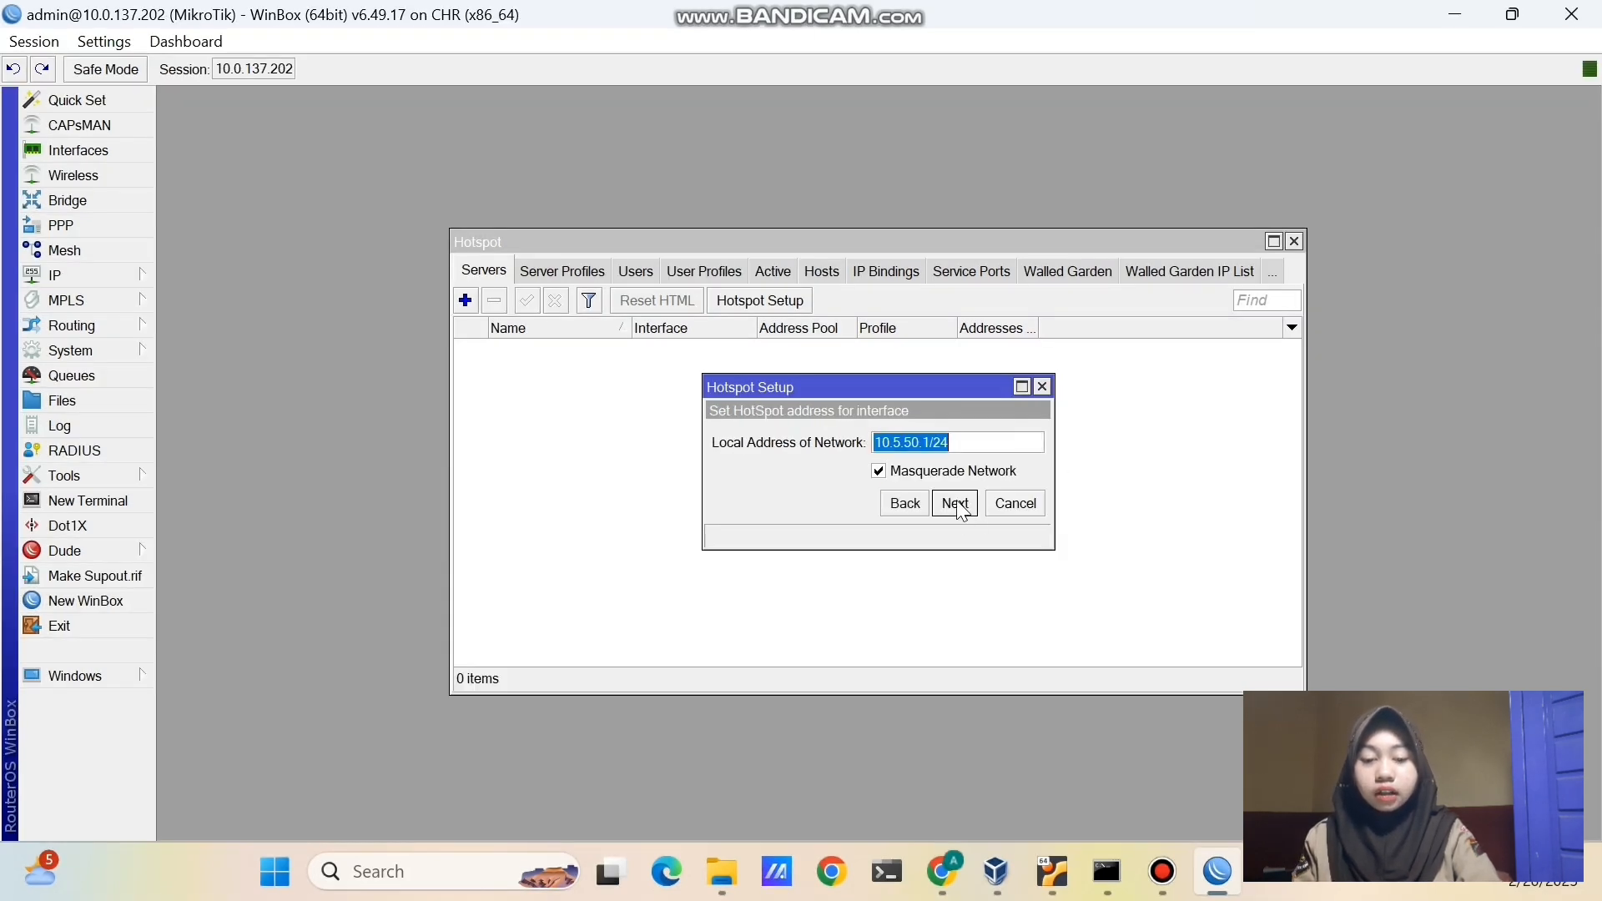
pyautogui.click(956, 504)
pyautogui.click(956, 504)
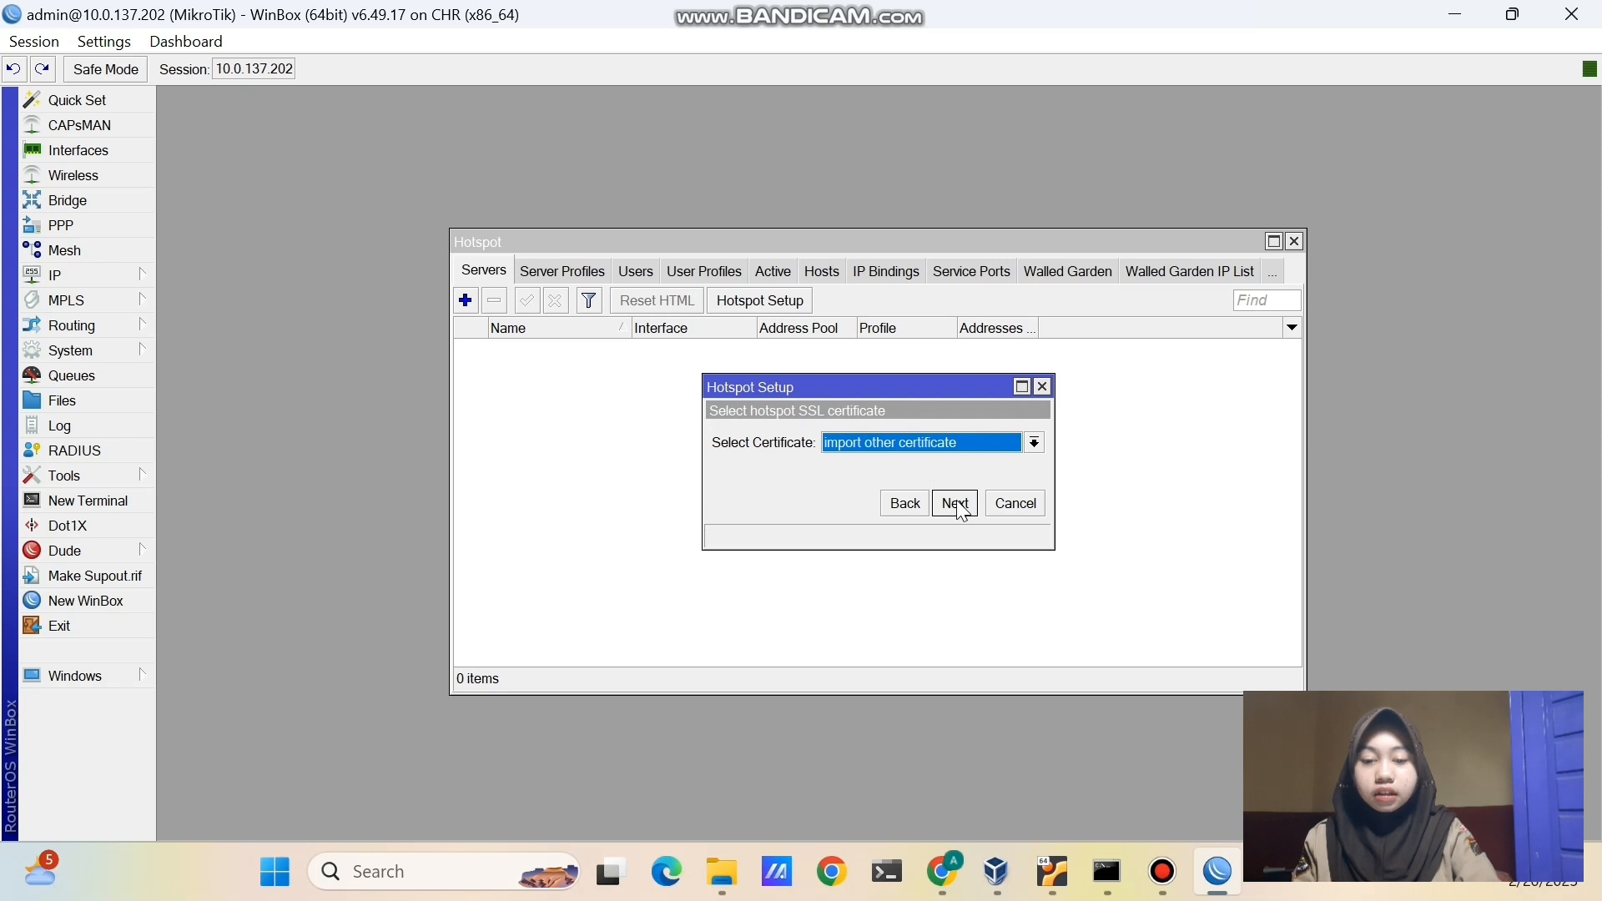
# - Choose no SSL certificate, skip SMTP, and set DNS servers 8.8.8.8 and 8.8.4.4
pyautogui.click(947, 443)
pyautogui.click(937, 481)
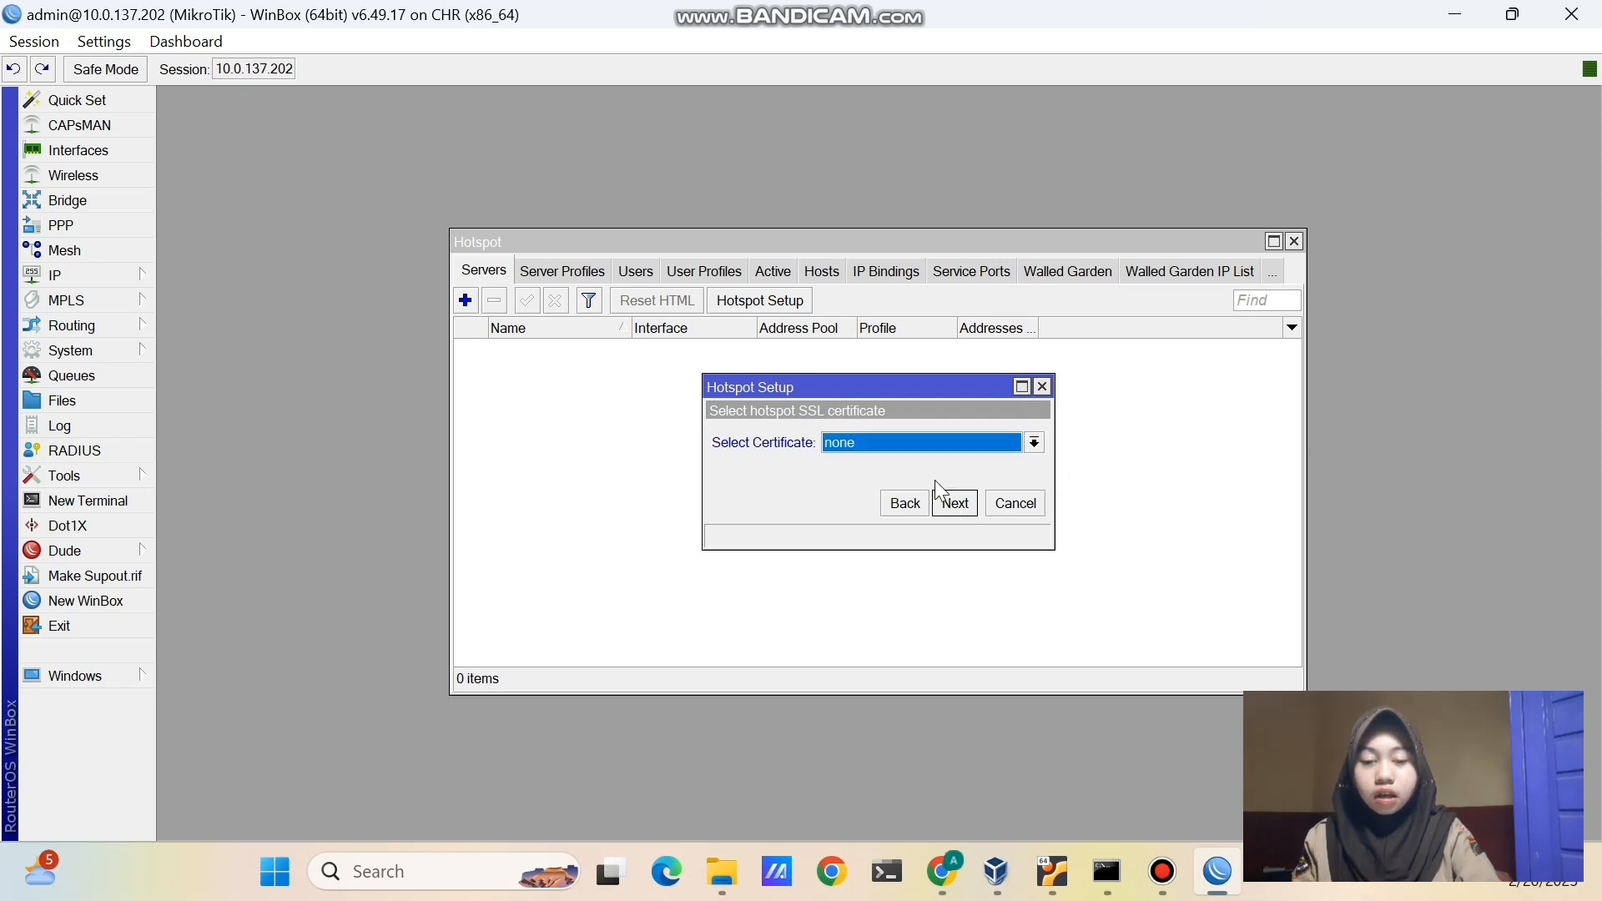
pyautogui.click(957, 504)
pyautogui.click(959, 508)
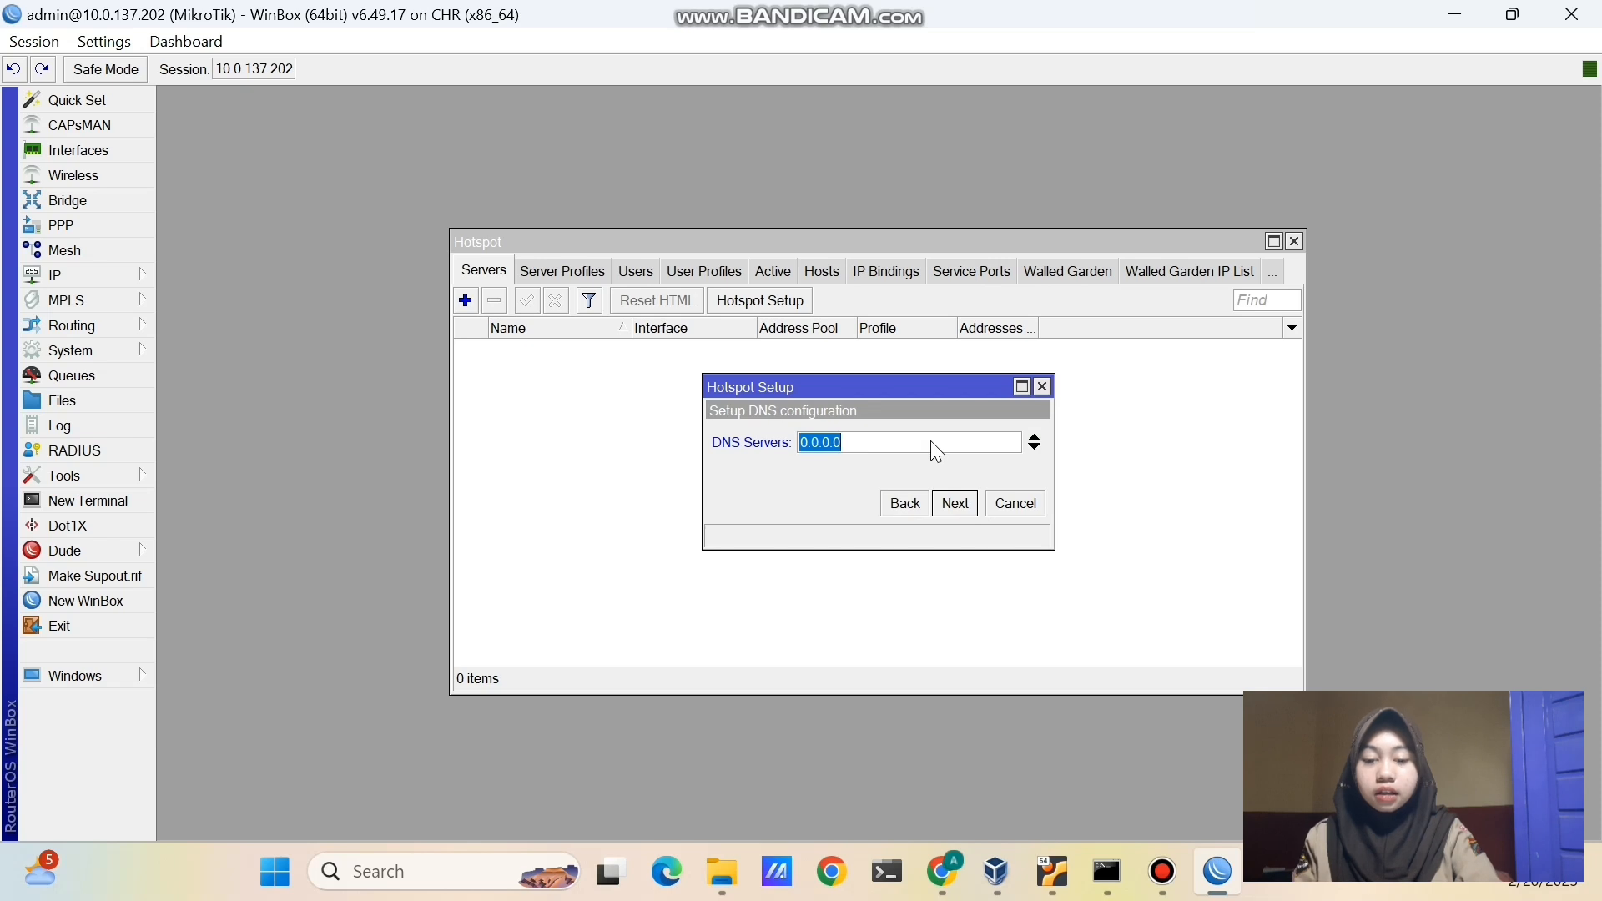
pyautogui.press('BackSpace')
pyautogui.write('8.8.8.8')
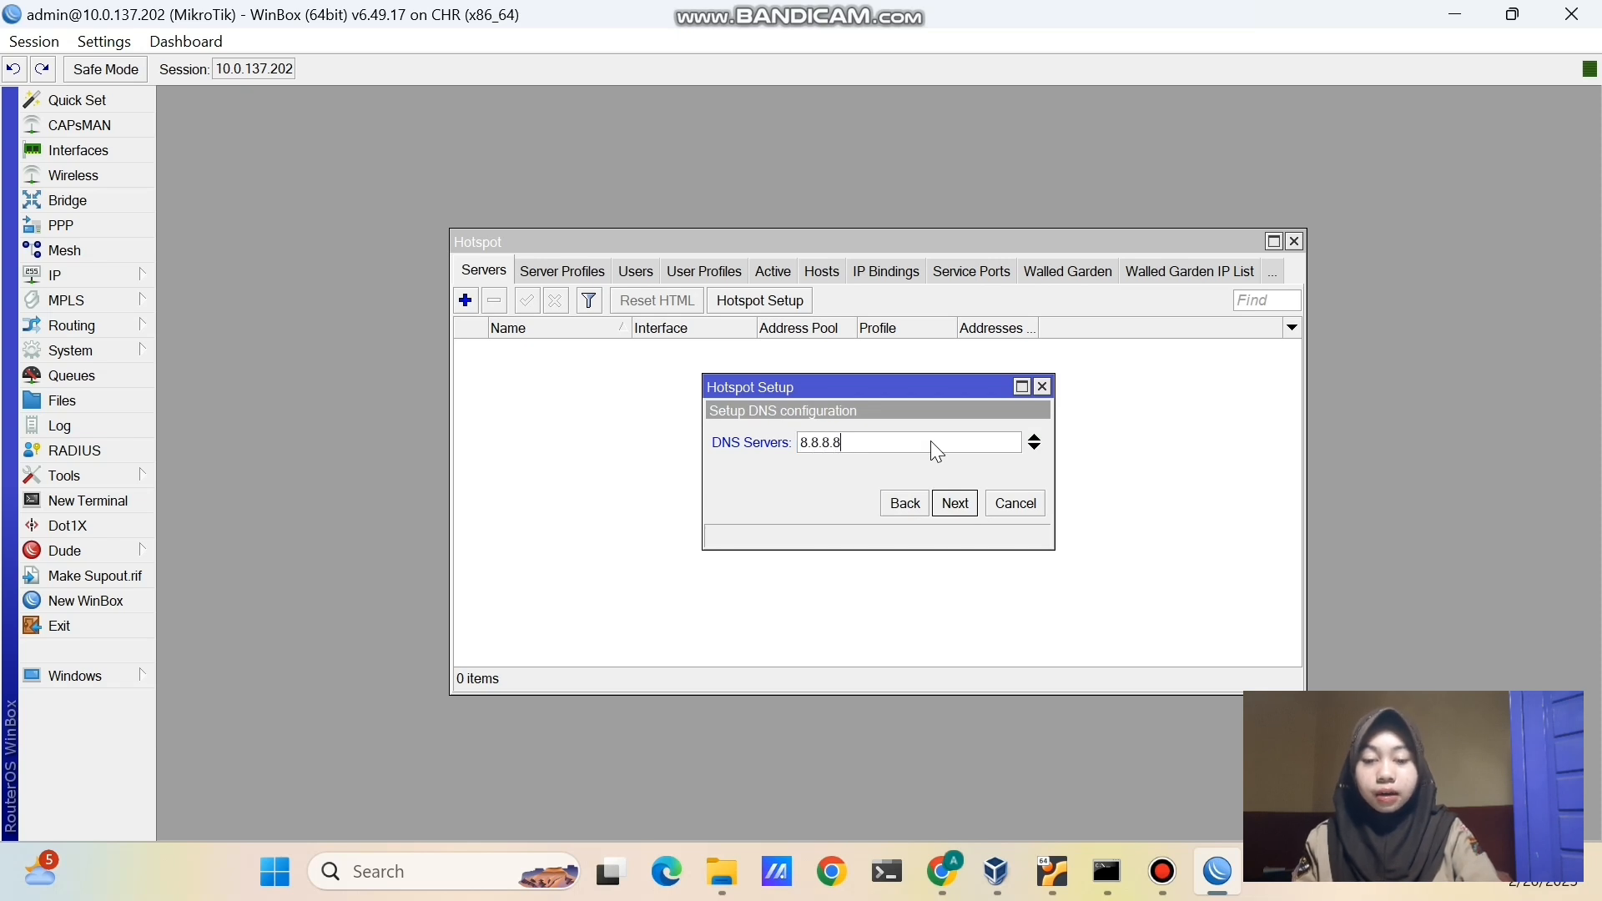
pyautogui.click(1035, 448)
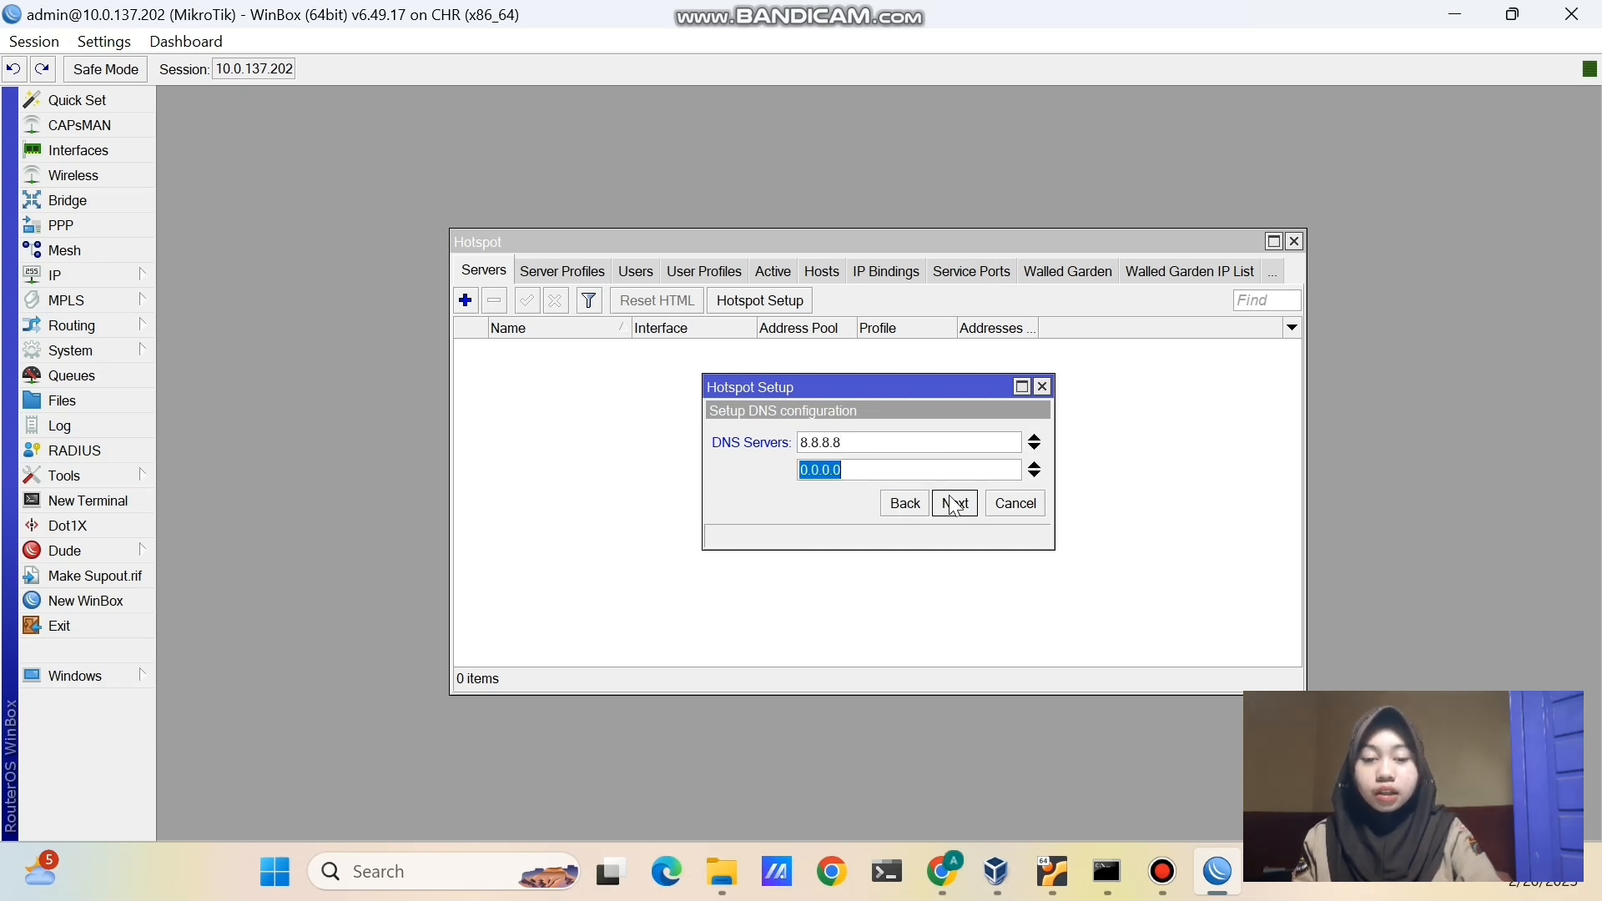
pyautogui.press('BackSpace')
pyautogui.write('8.8.4')
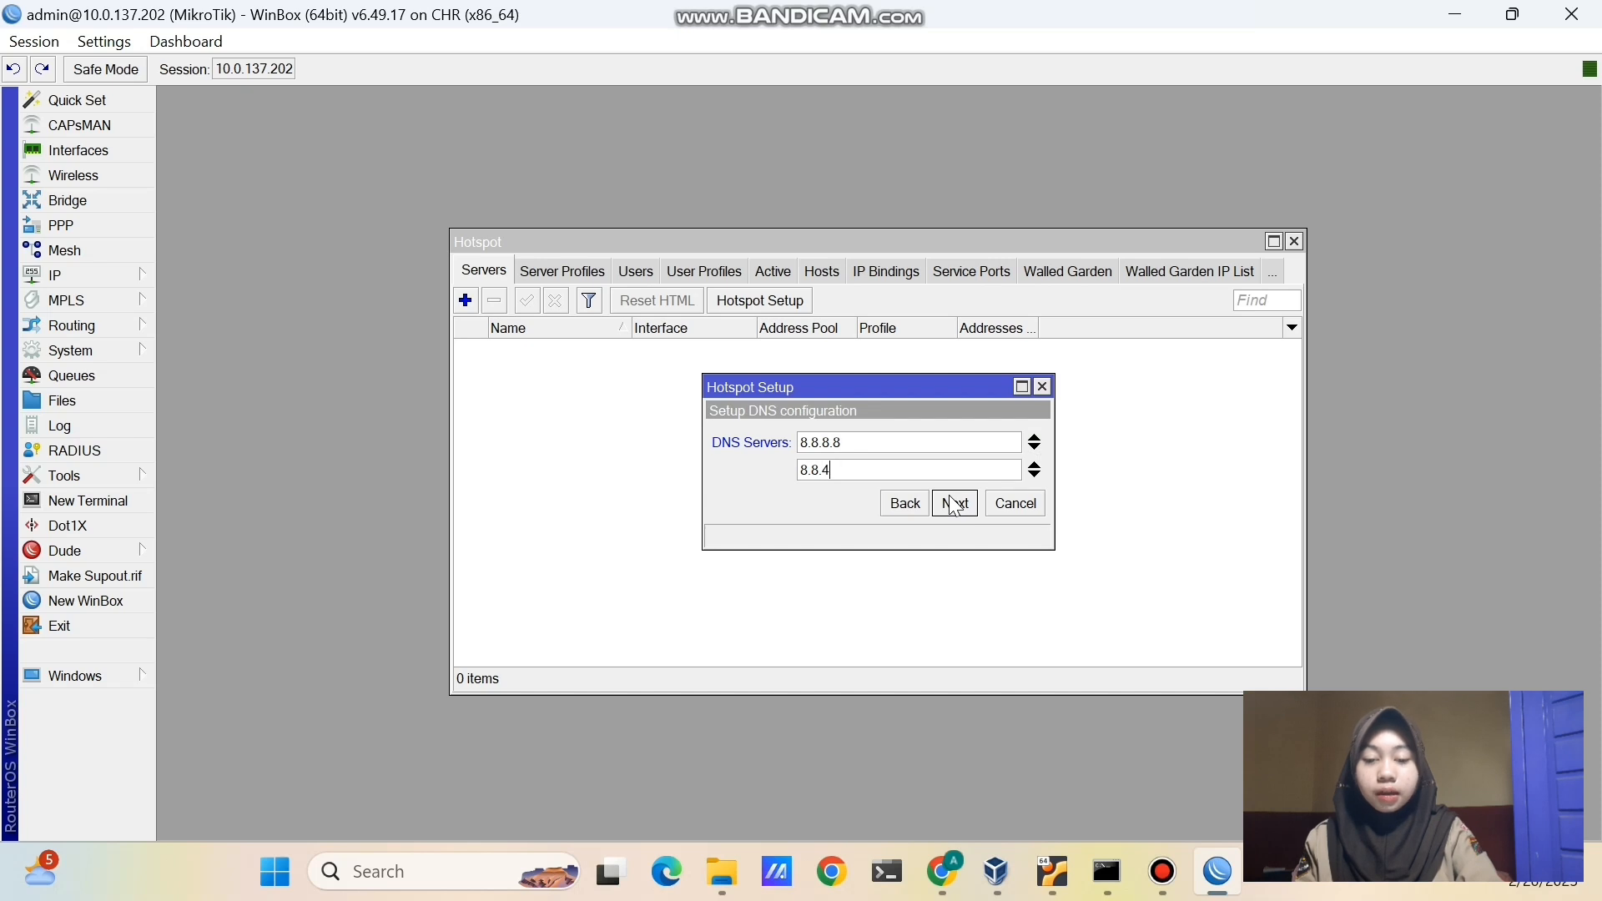
pyautogui.write('.4')
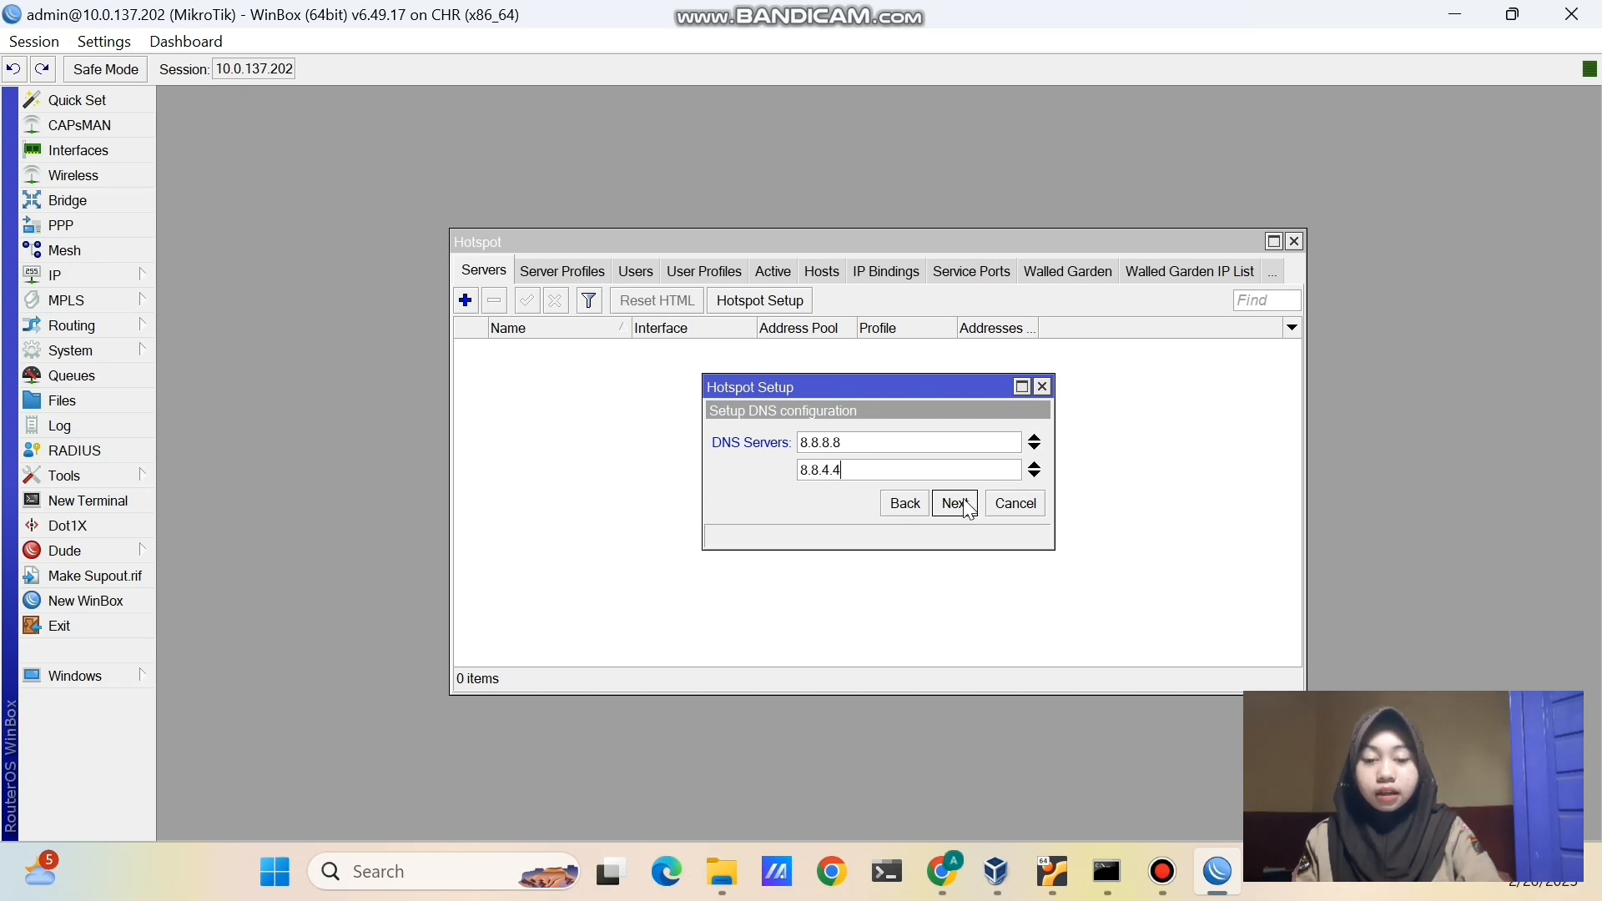
pyautogui.click(968, 506)
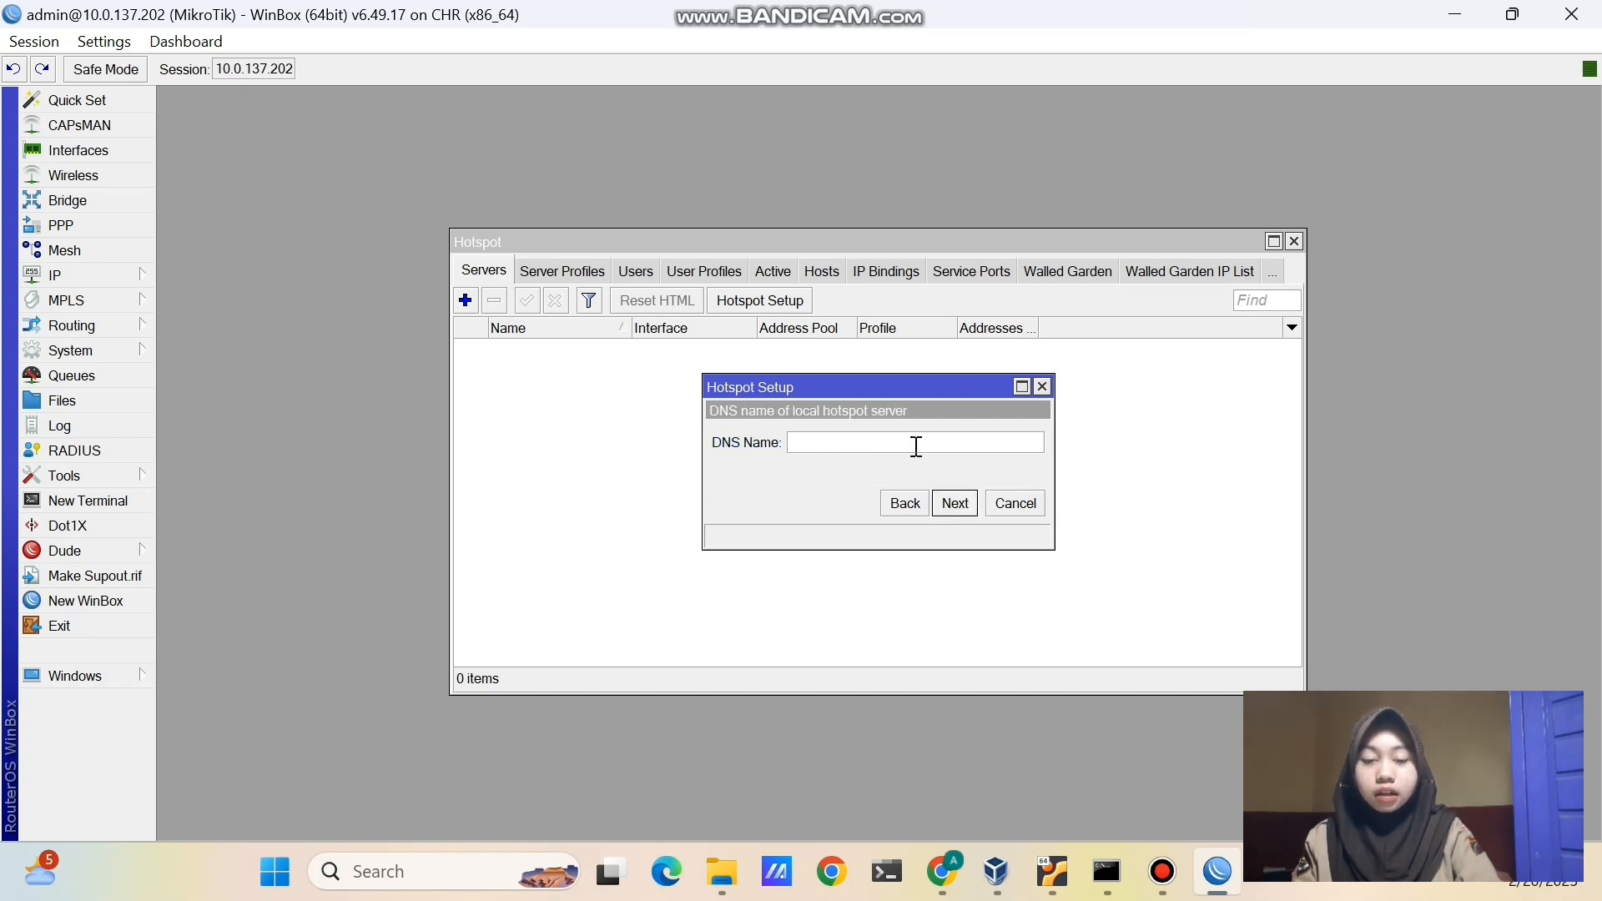
# - Set DNS name hotspot-hani09.co.id, create a local user with password, then list IP addresses
pyautogui.write('hot')
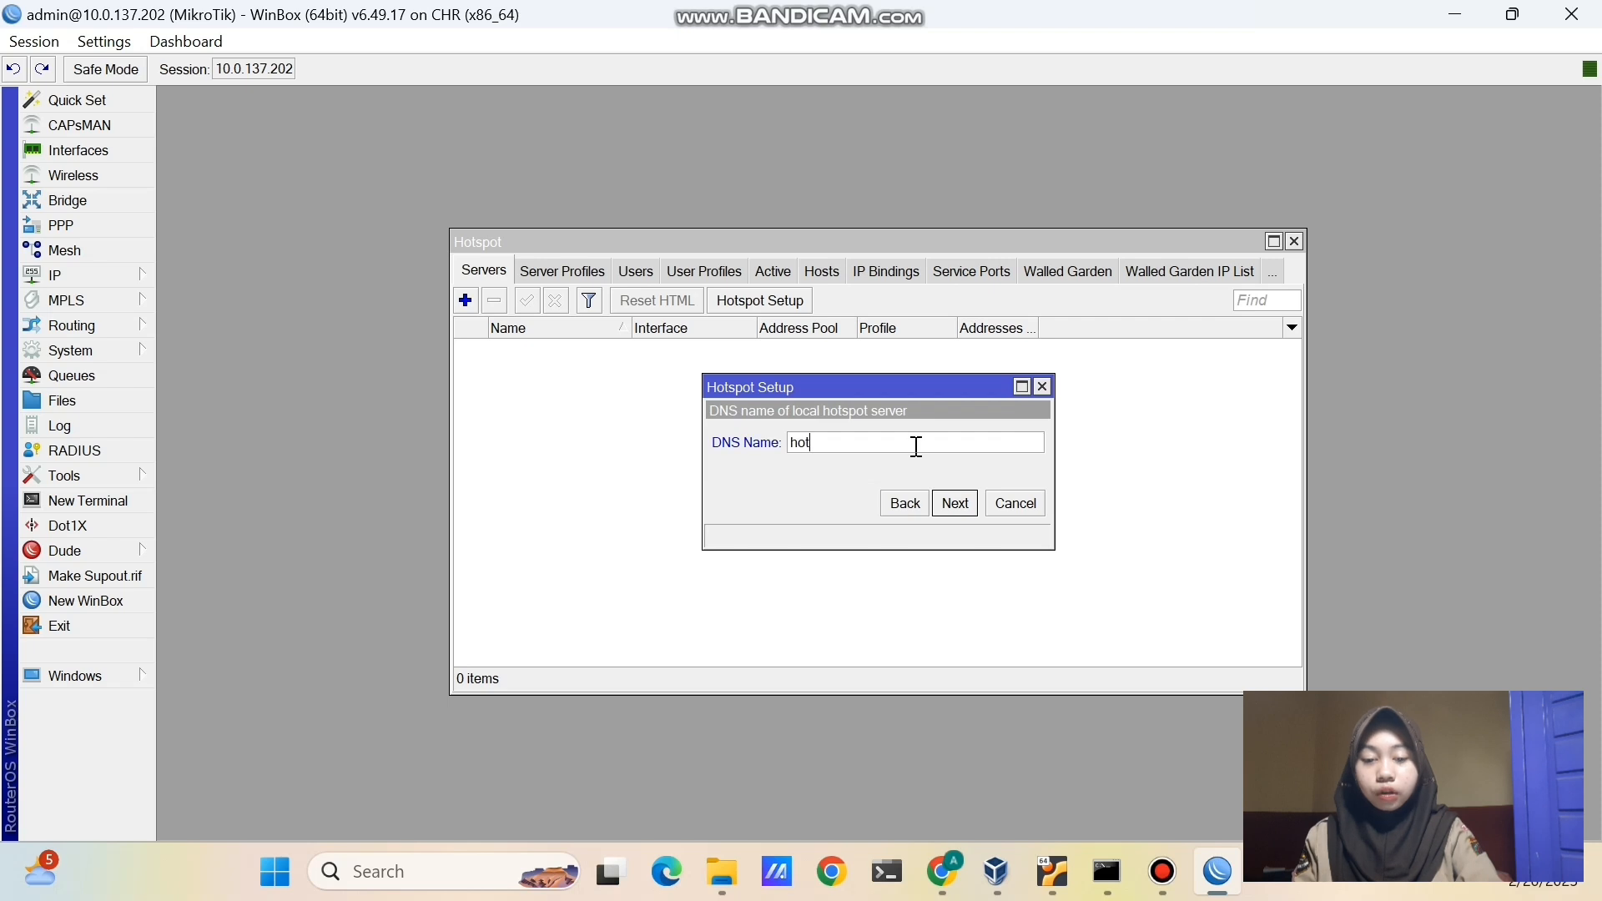
pyautogui.write('spot-hani')
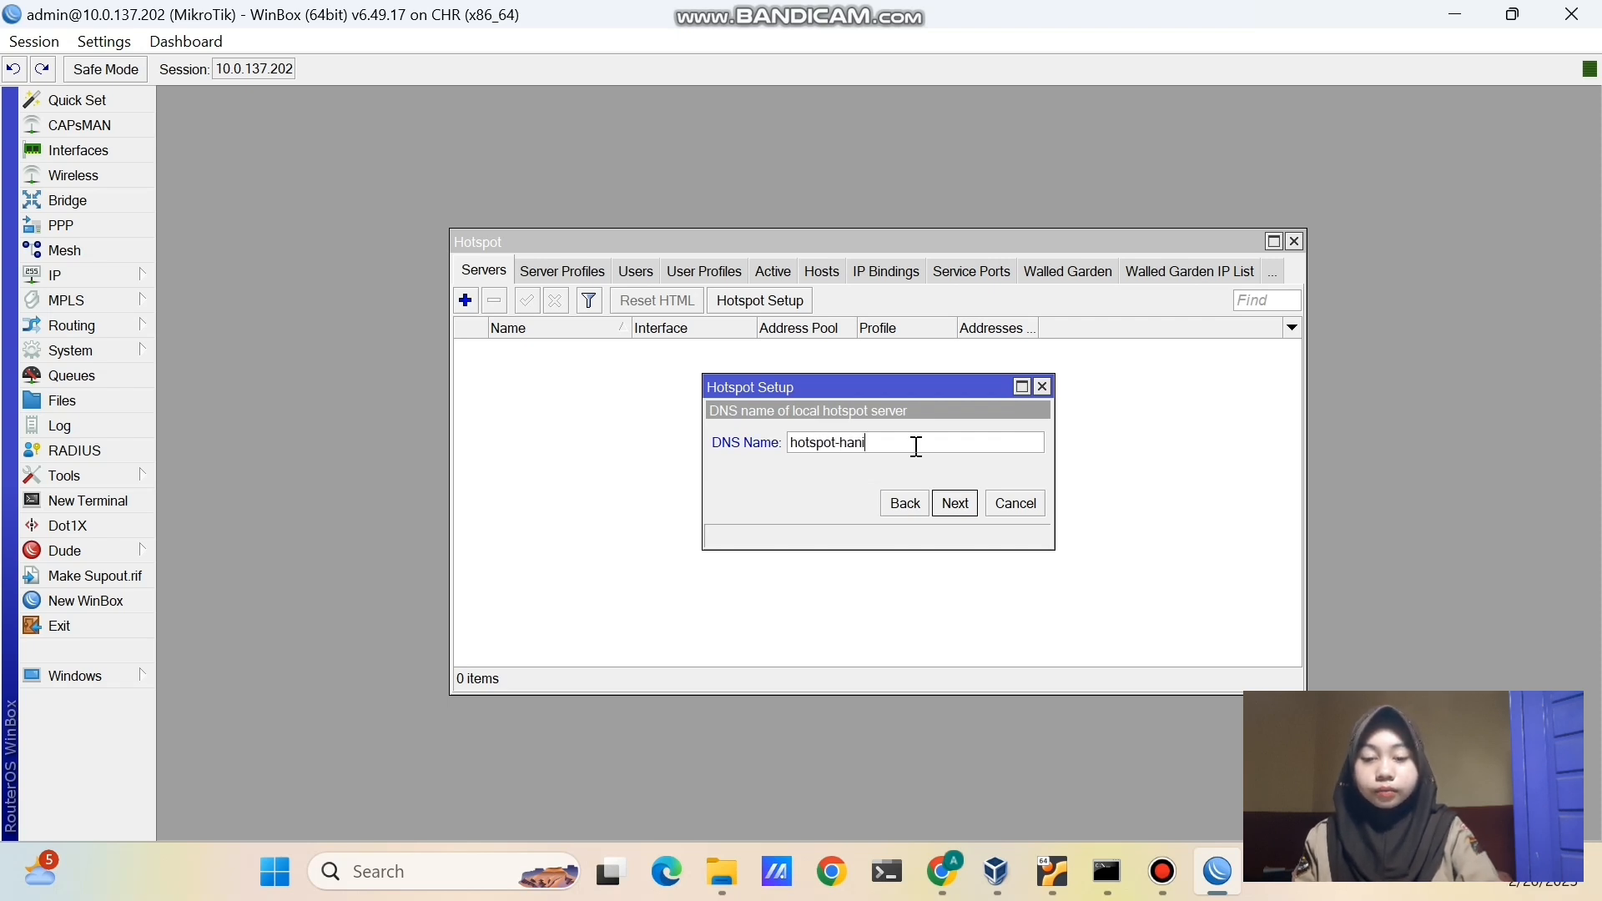
pyautogui.write('09.co.id')
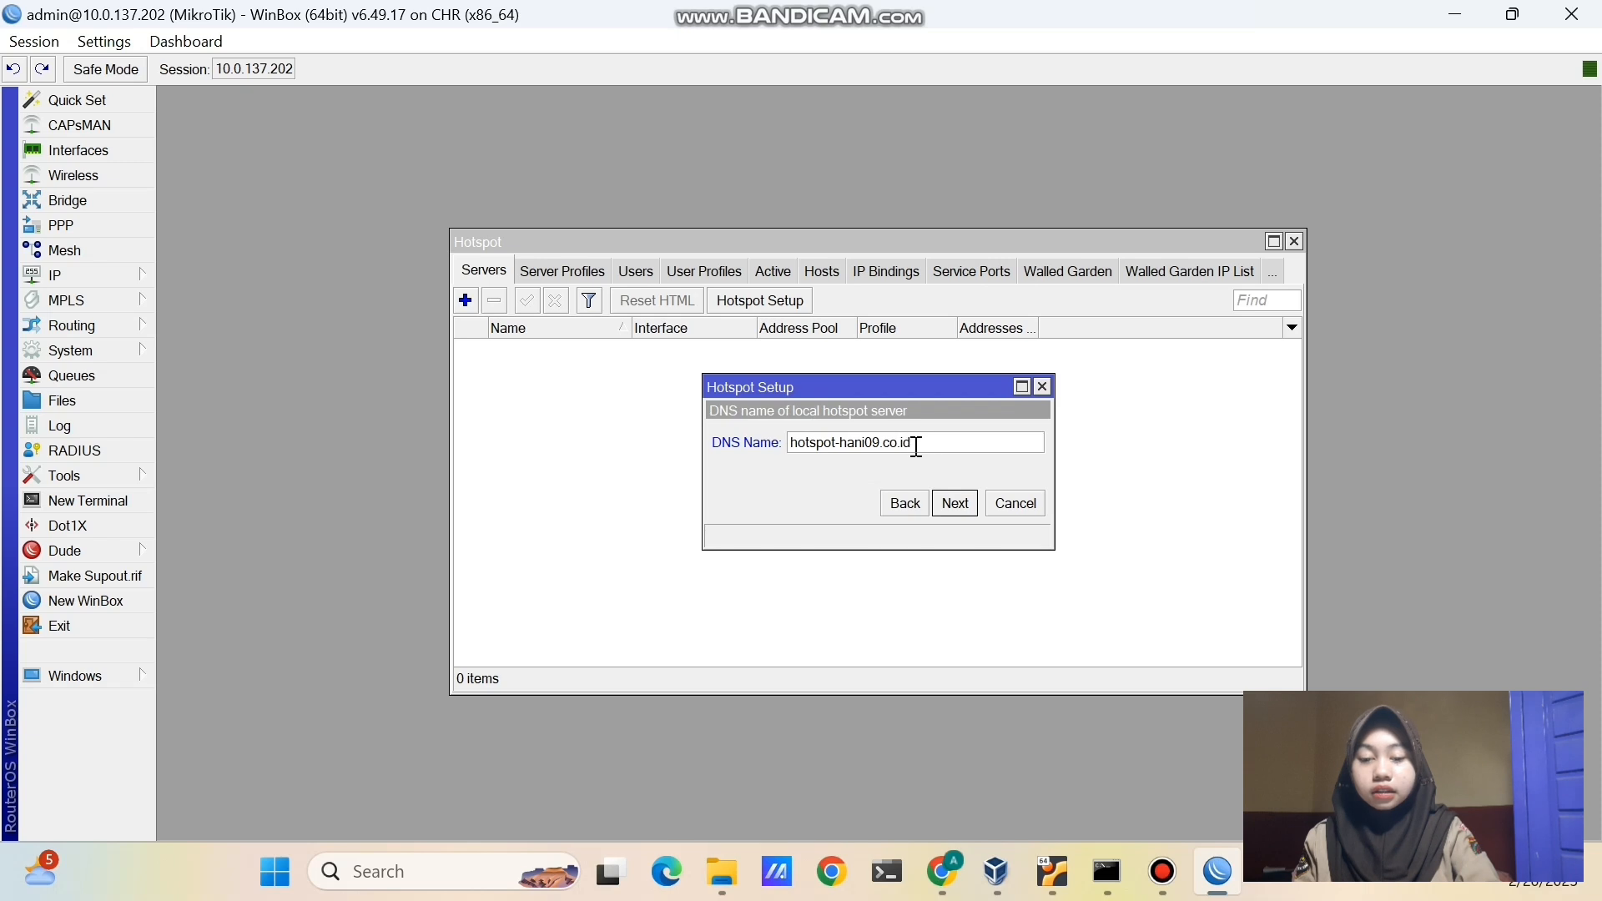
pyautogui.click(956, 504)
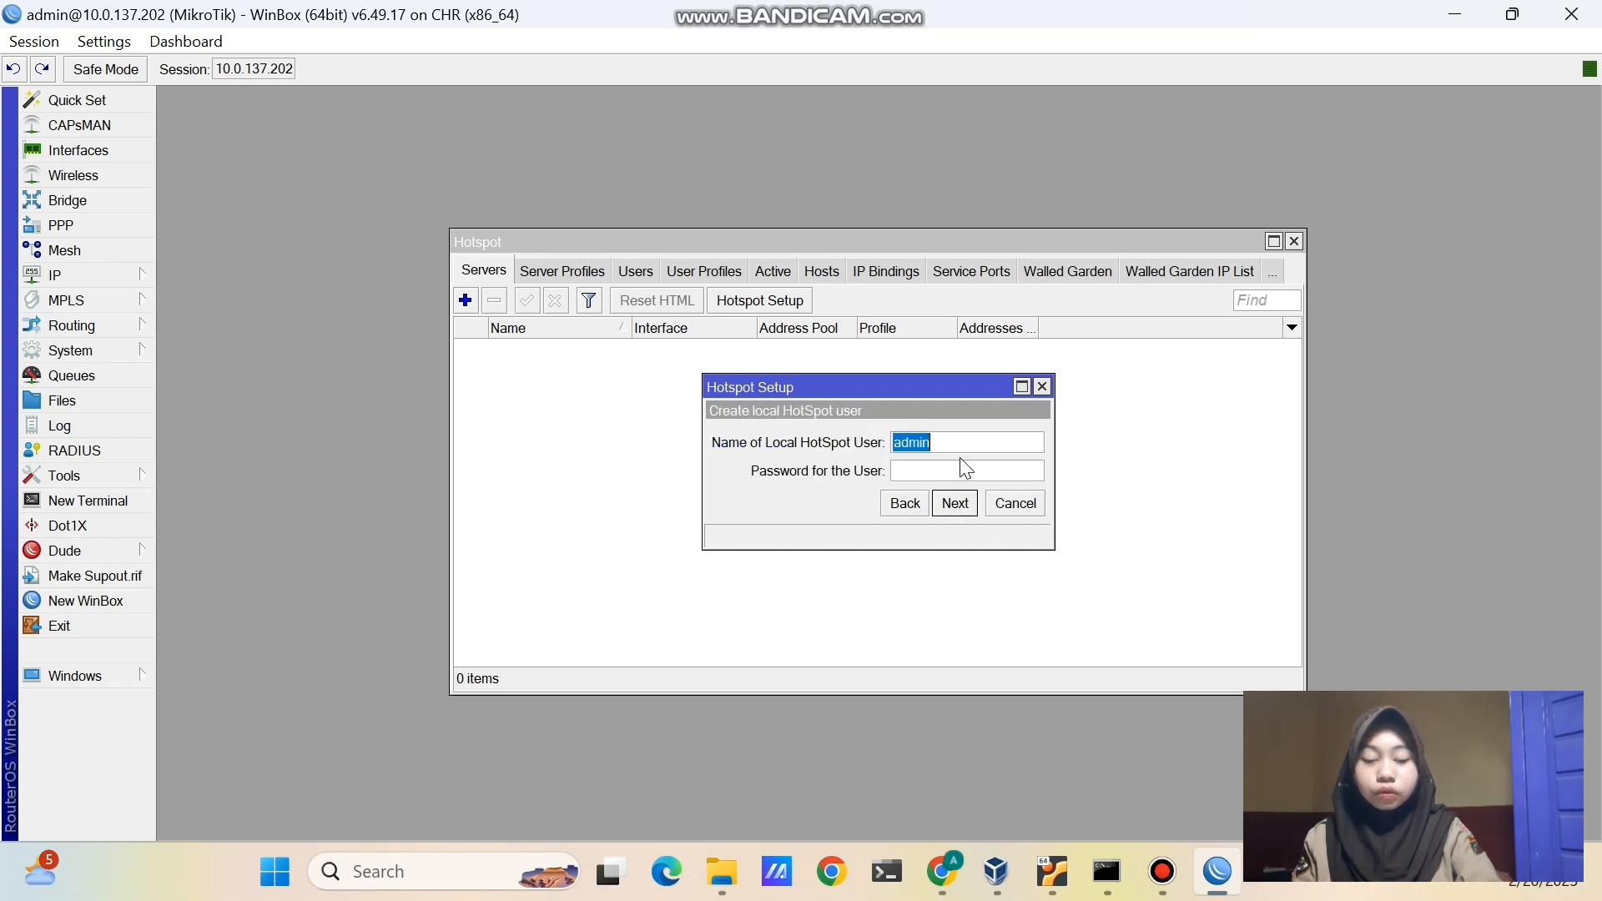
pyautogui.press('BackSpace')
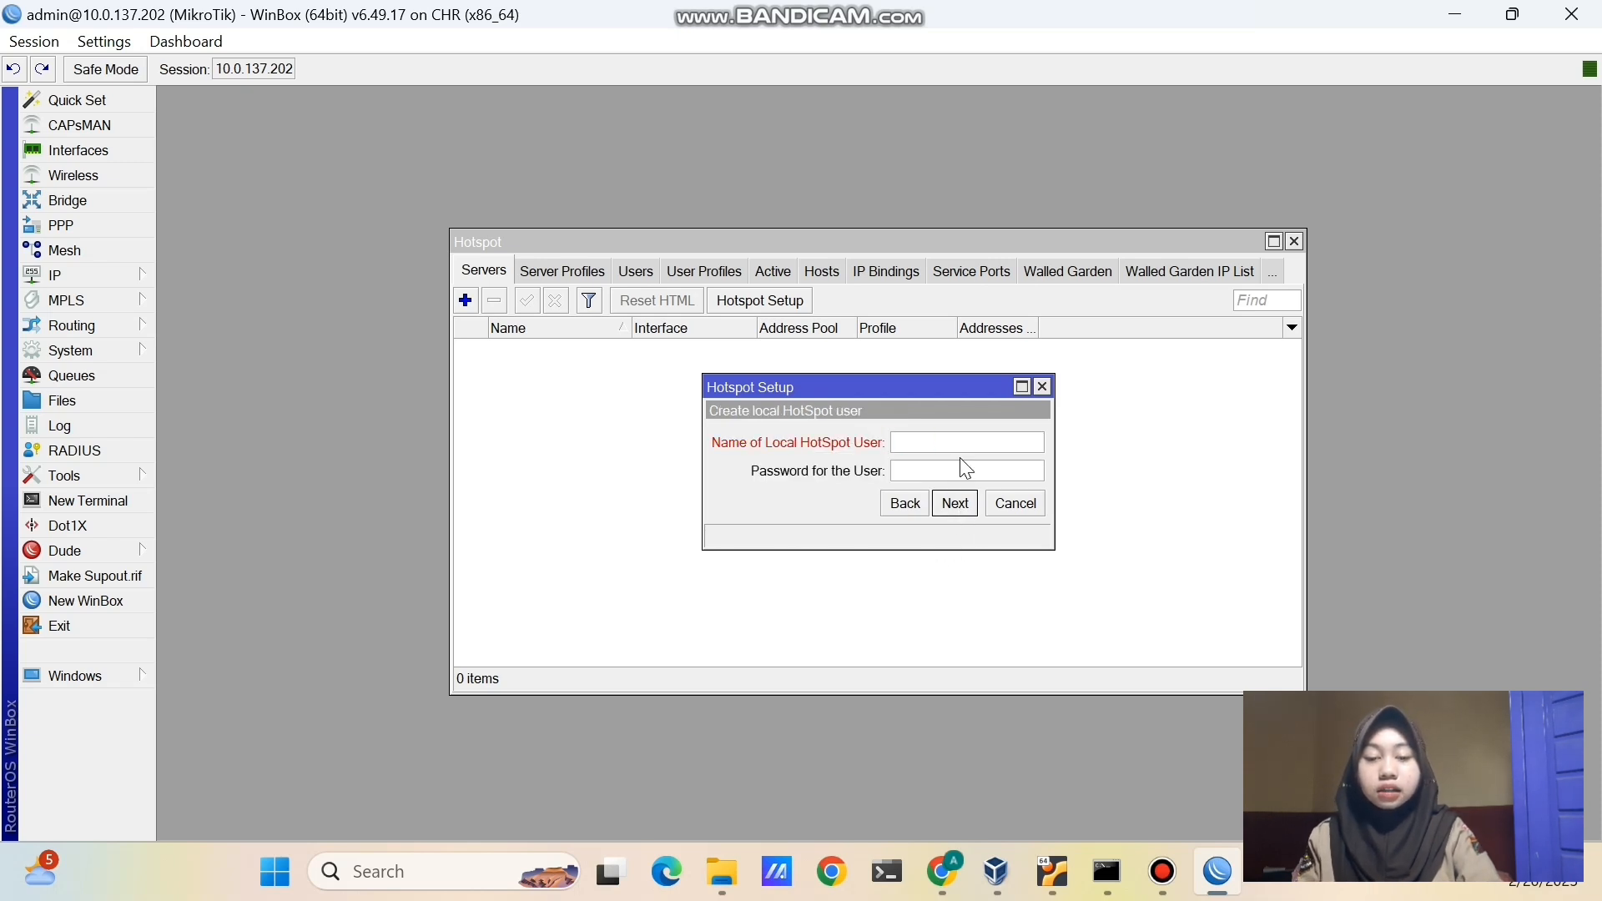
pyautogui.write('hani0')
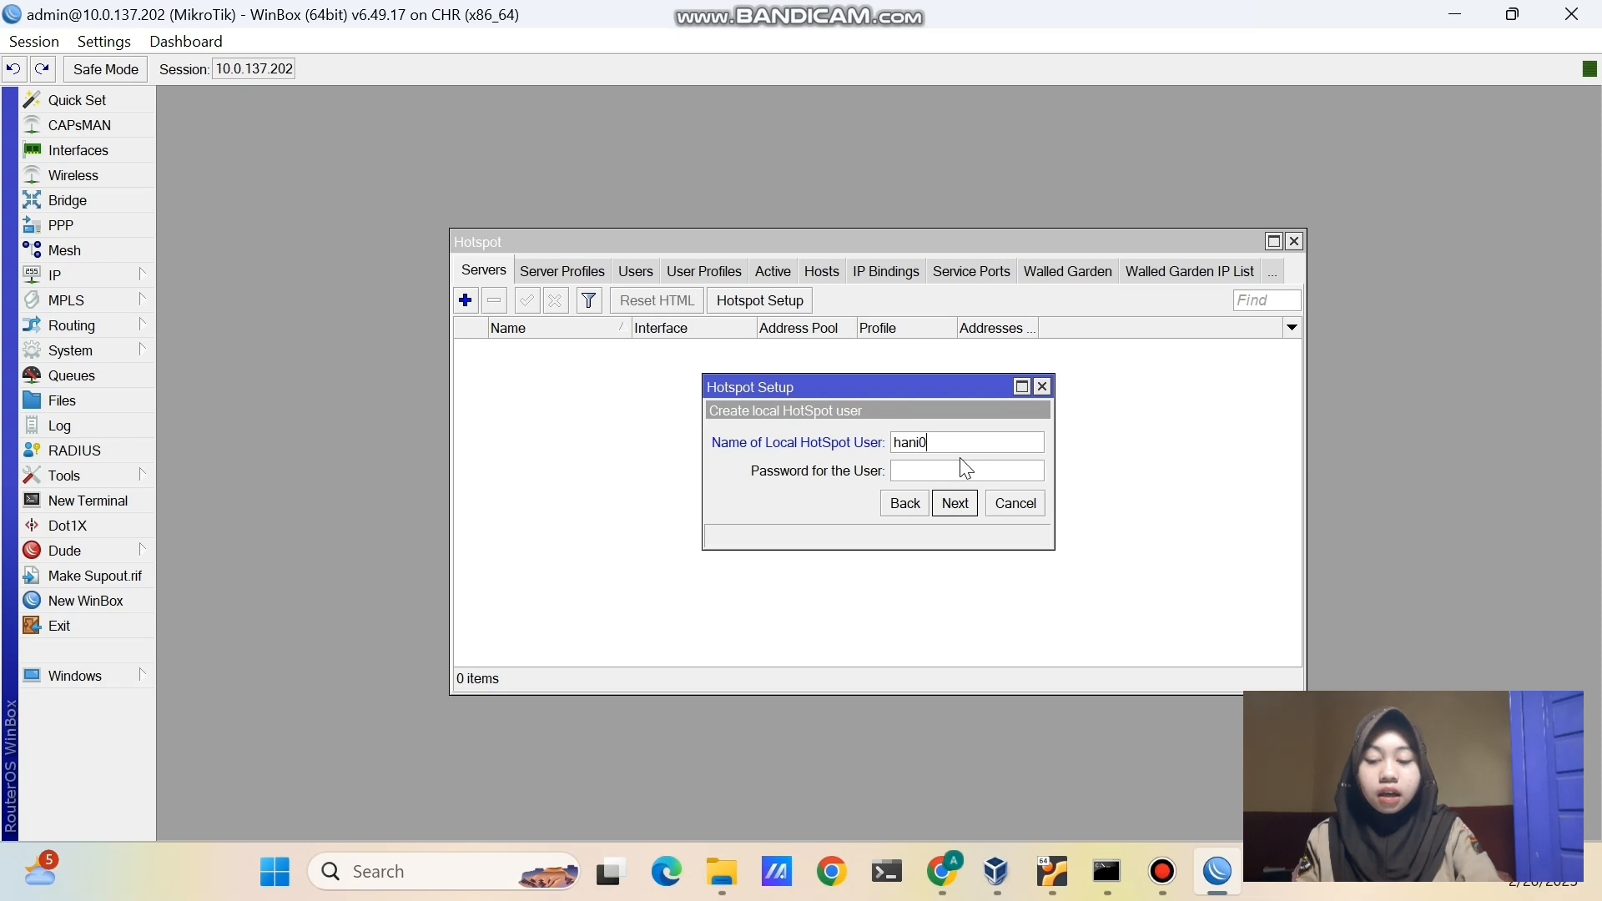
pyautogui.write('9')
pyautogui.click(959, 472)
pyautogui.write('123')
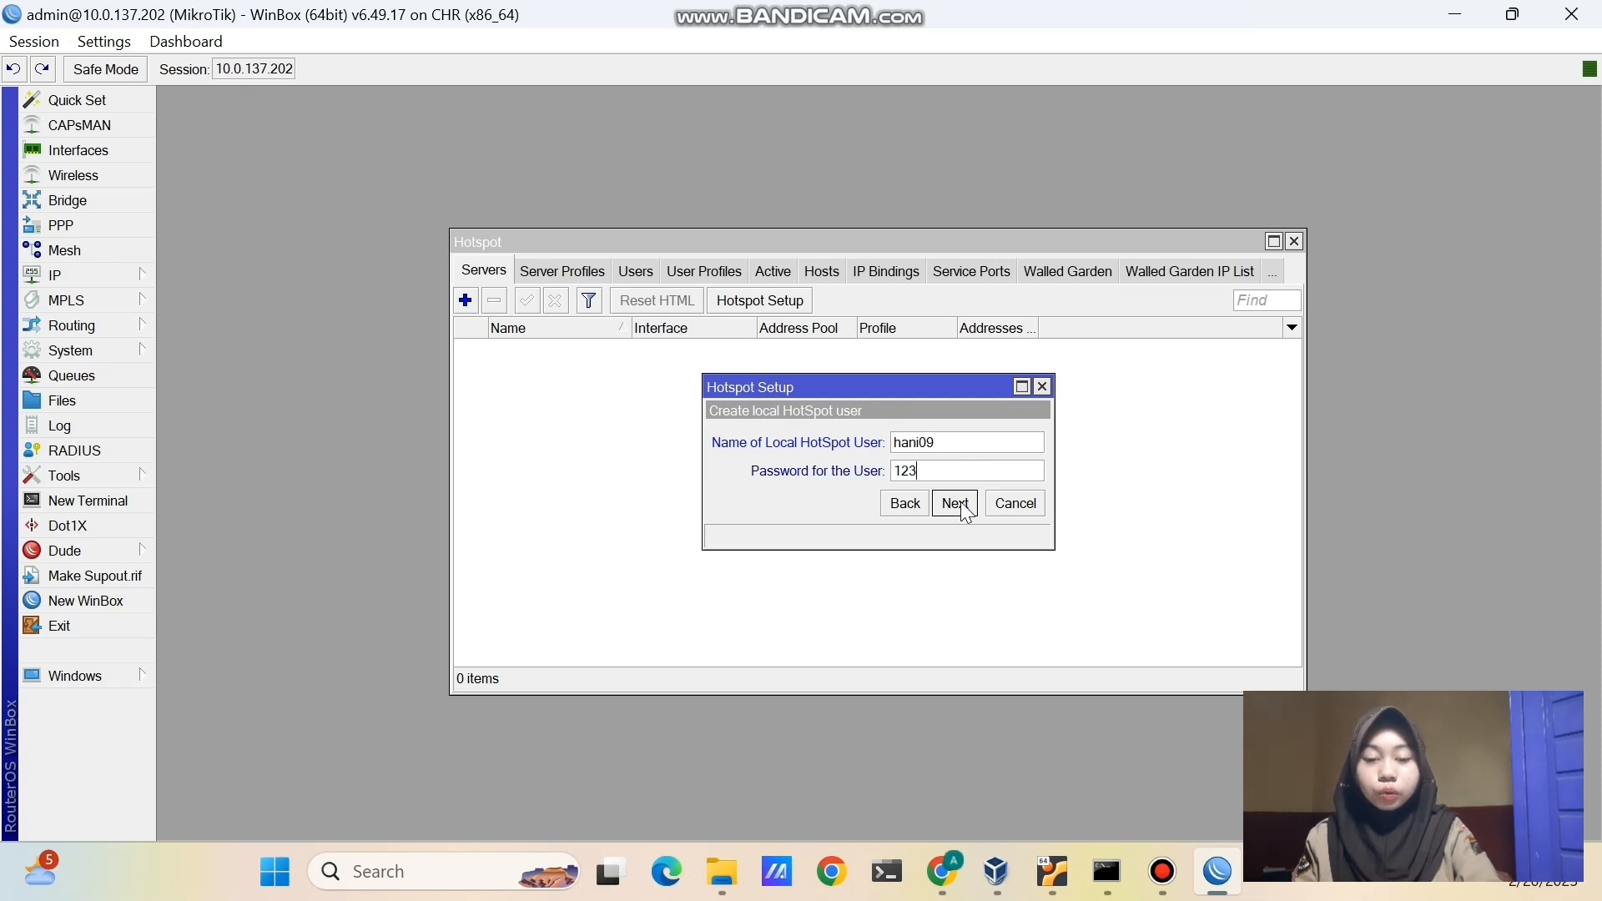
pyautogui.click(956, 505)
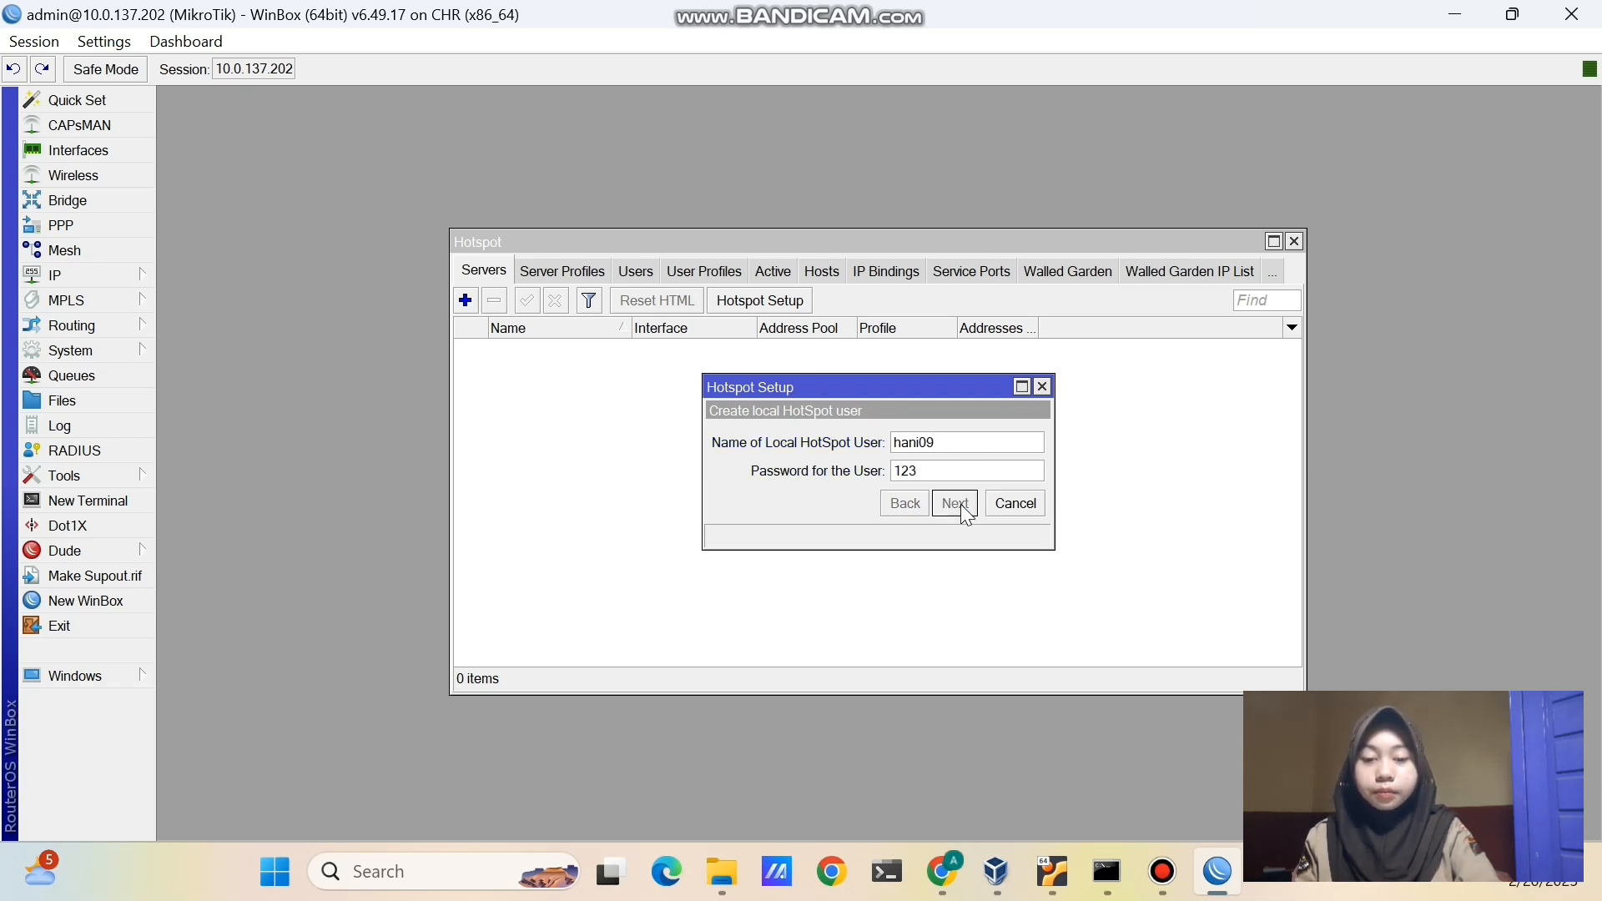
pyautogui.click(895, 460)
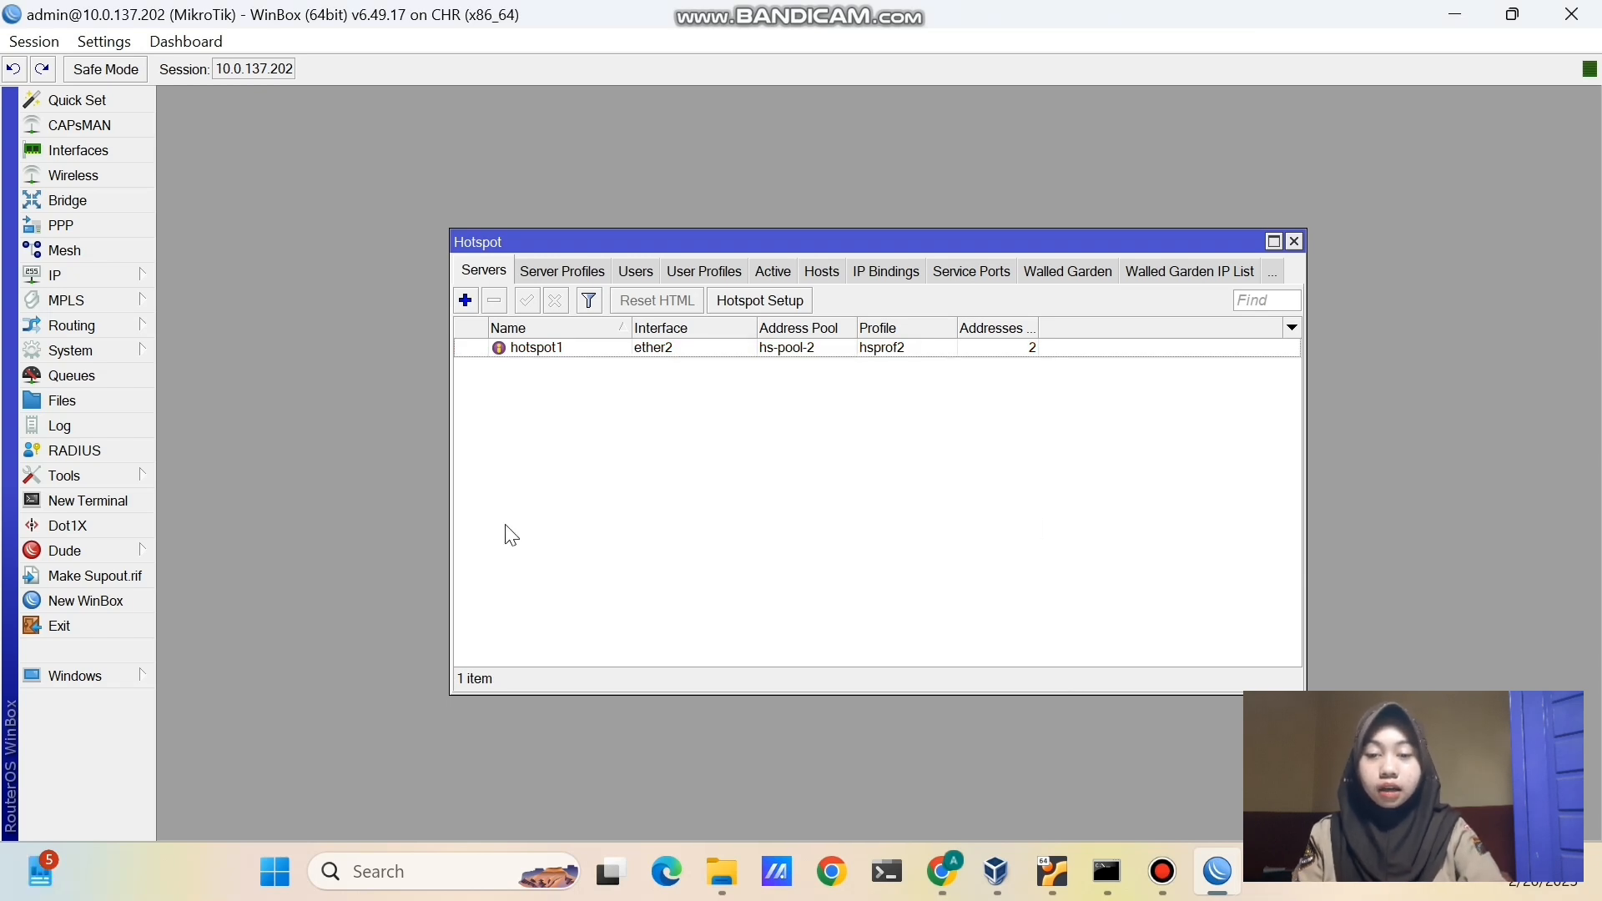
pyautogui.click(140, 275)
pyautogui.click(182, 255)
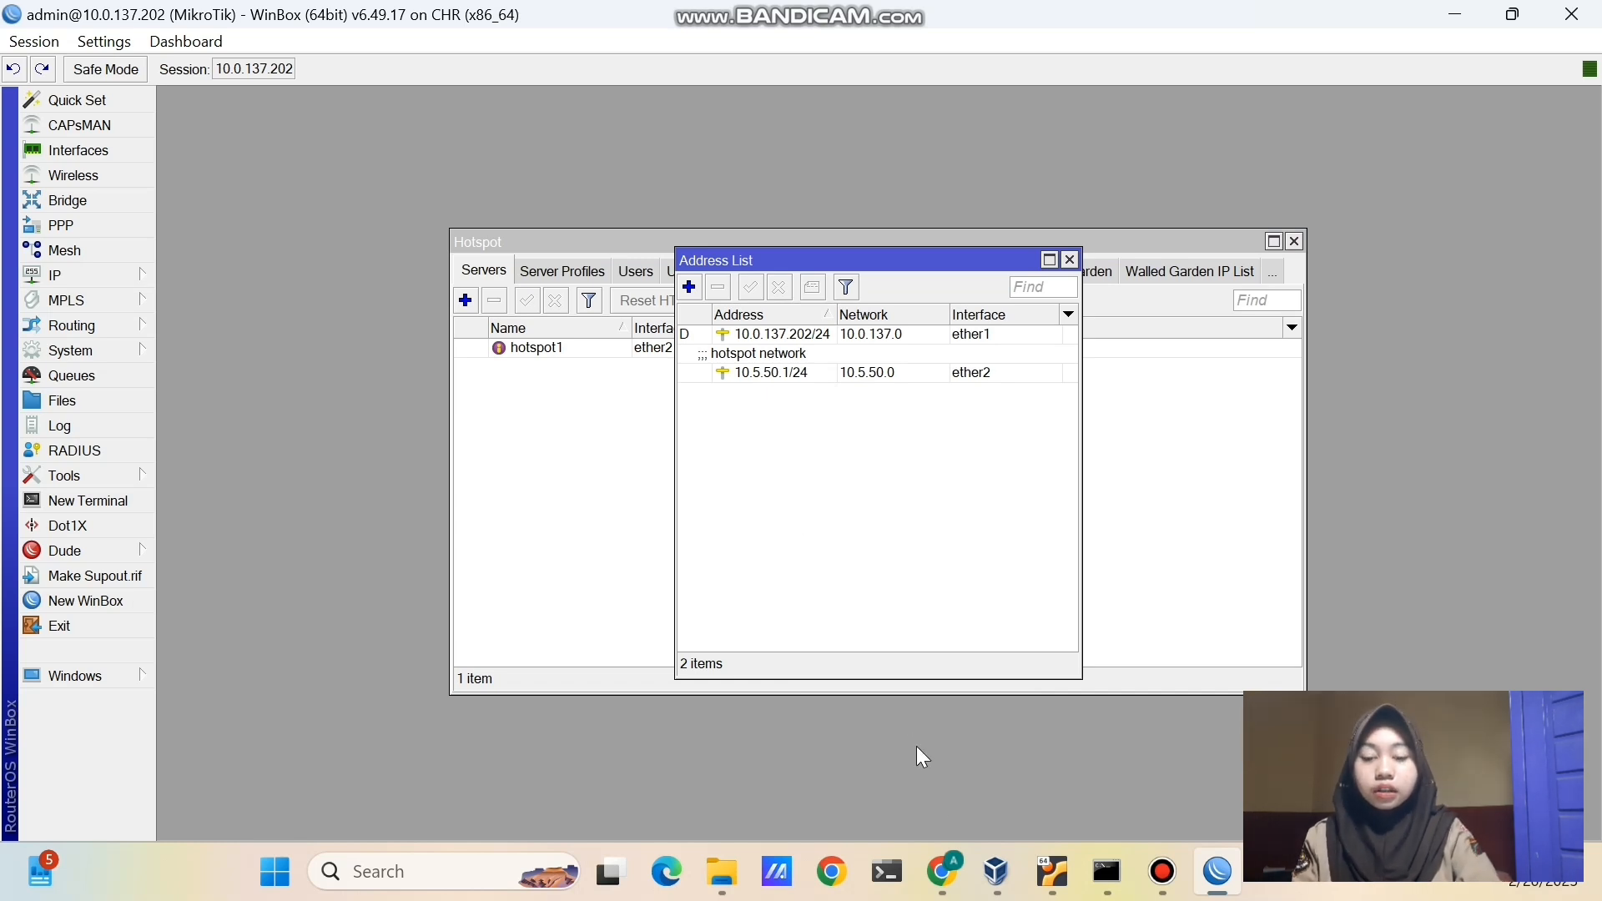
pyautogui.click(943, 872)
# - Log in to the Linux node over RDP, open LXTerminal, and run 'ip a' showing eth1 10.5.50.254/24
pyautogui.click(705, 562)
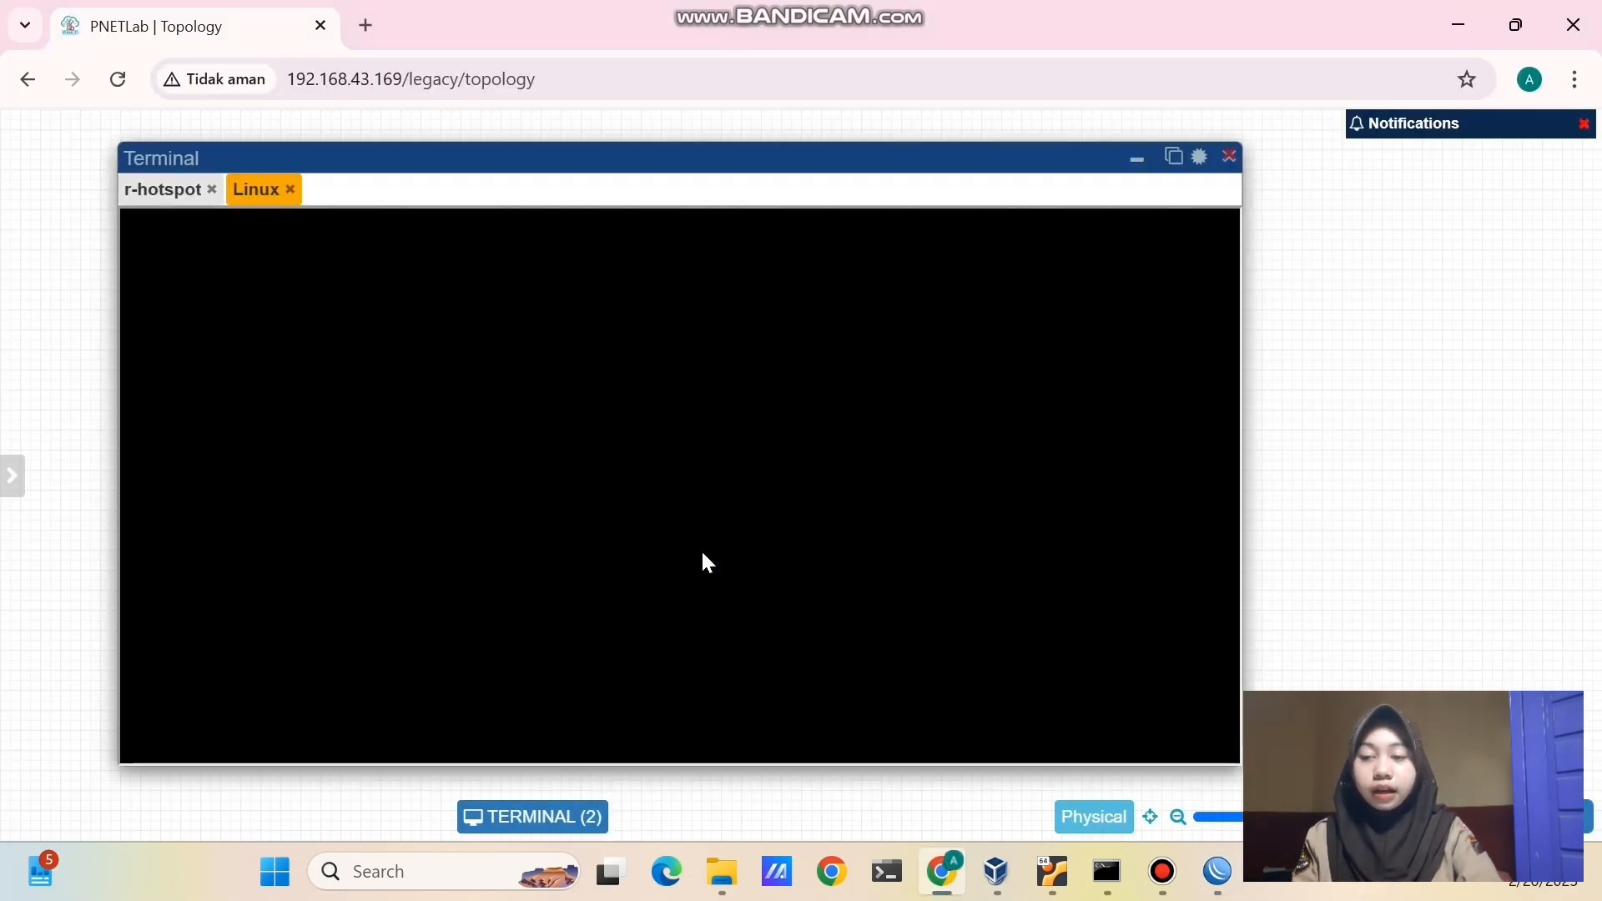
pyautogui.click(684, 656)
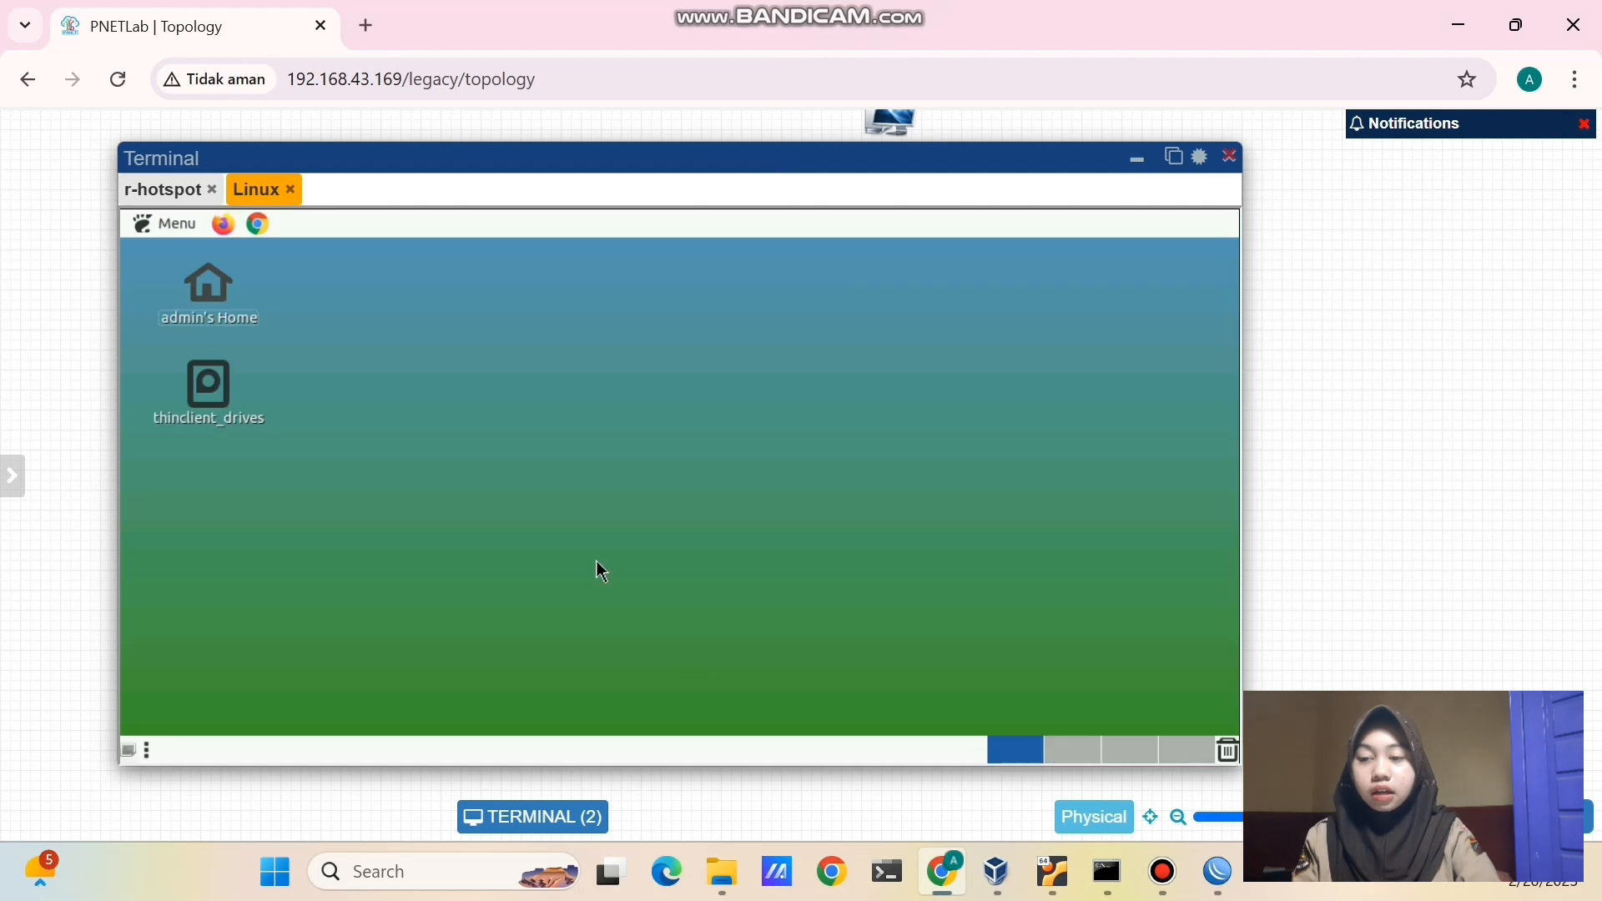
pyautogui.click(158, 225)
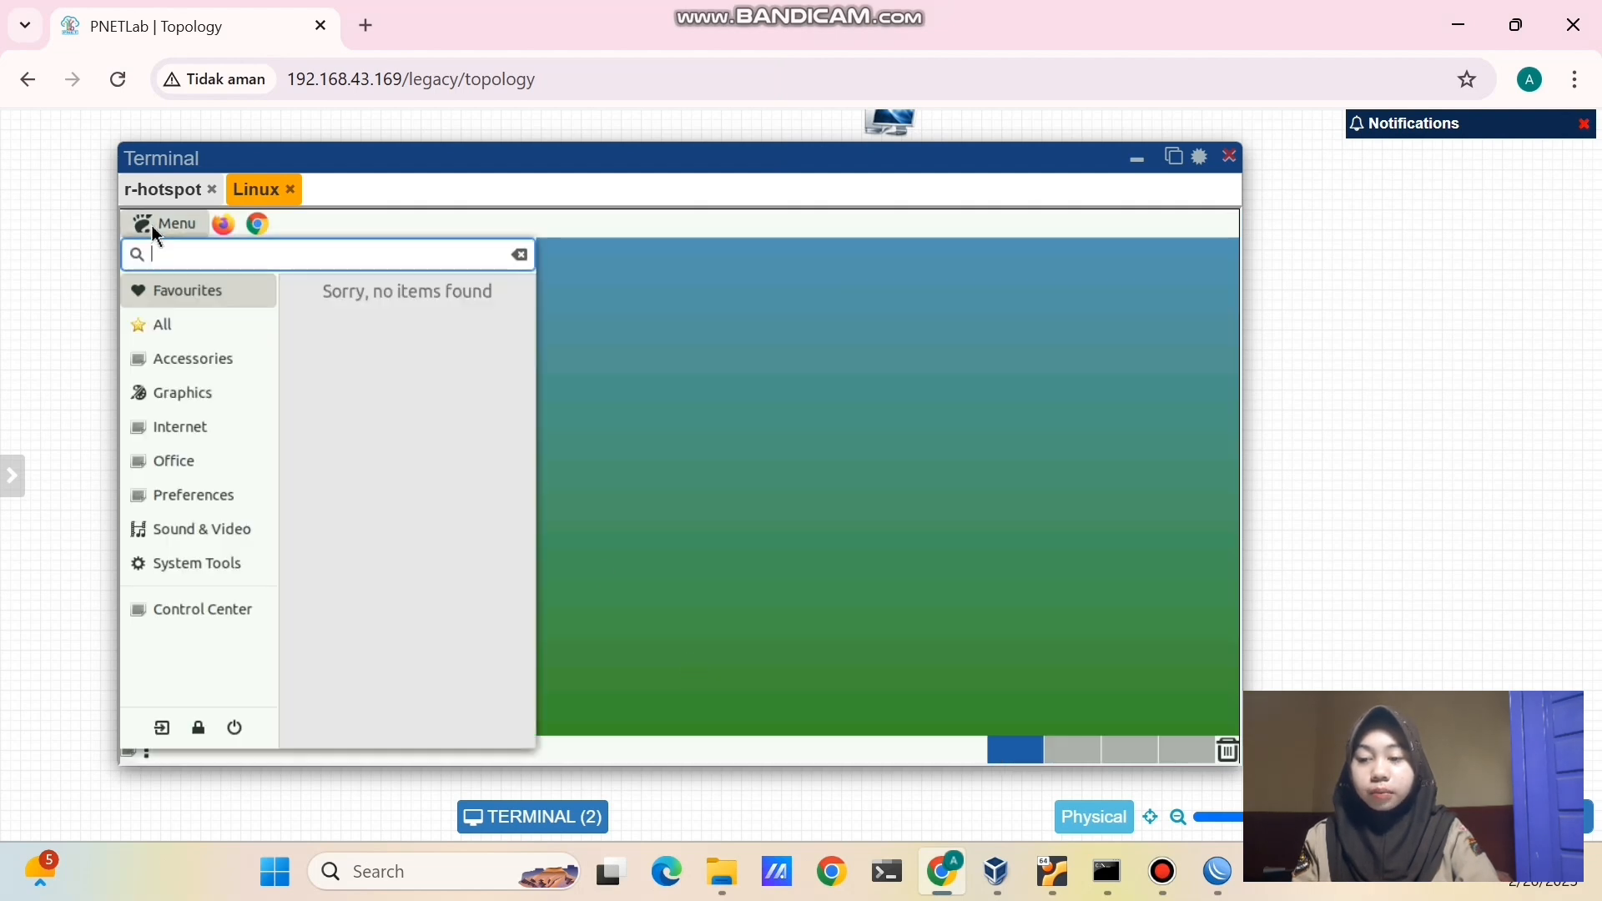
pyautogui.write('ter')
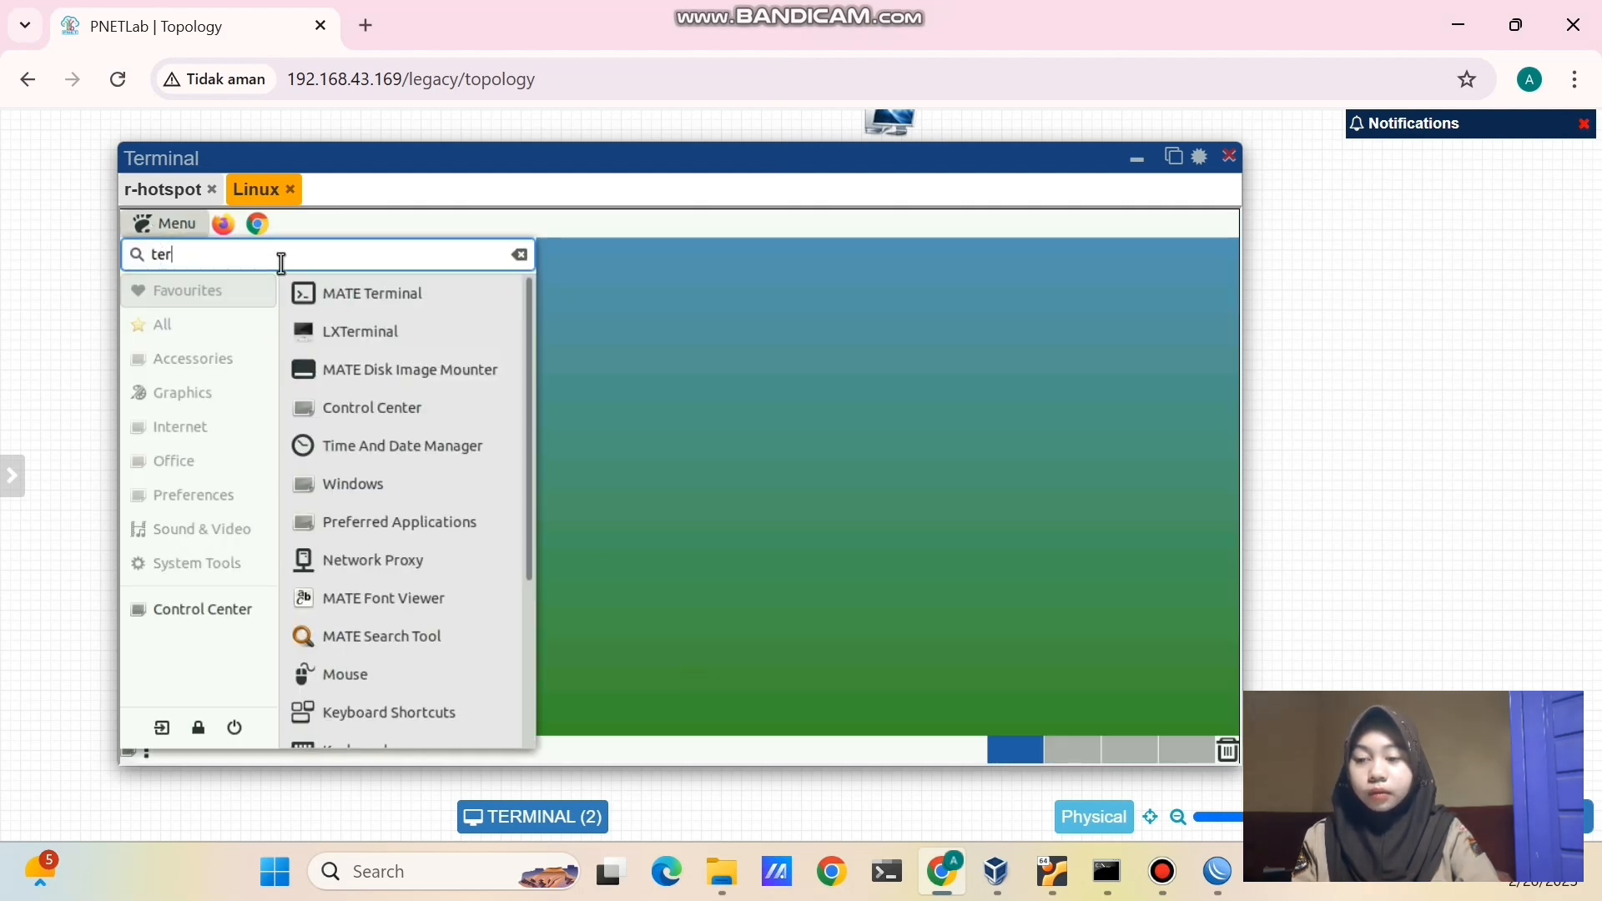
pyautogui.click(333, 328)
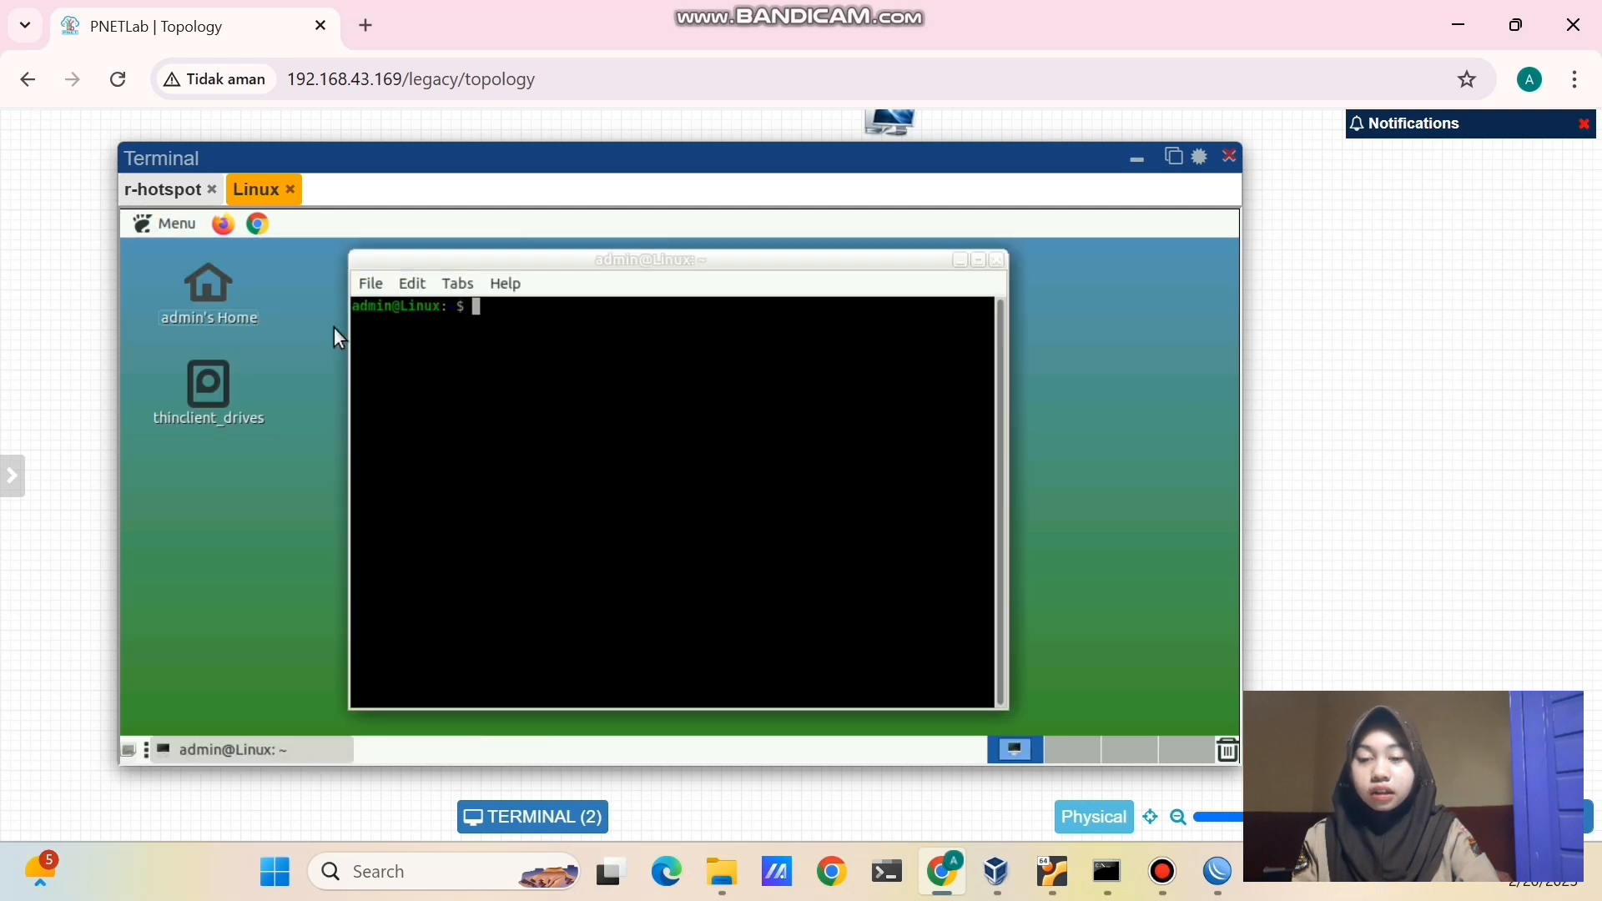
pyautogui.write('ip a')
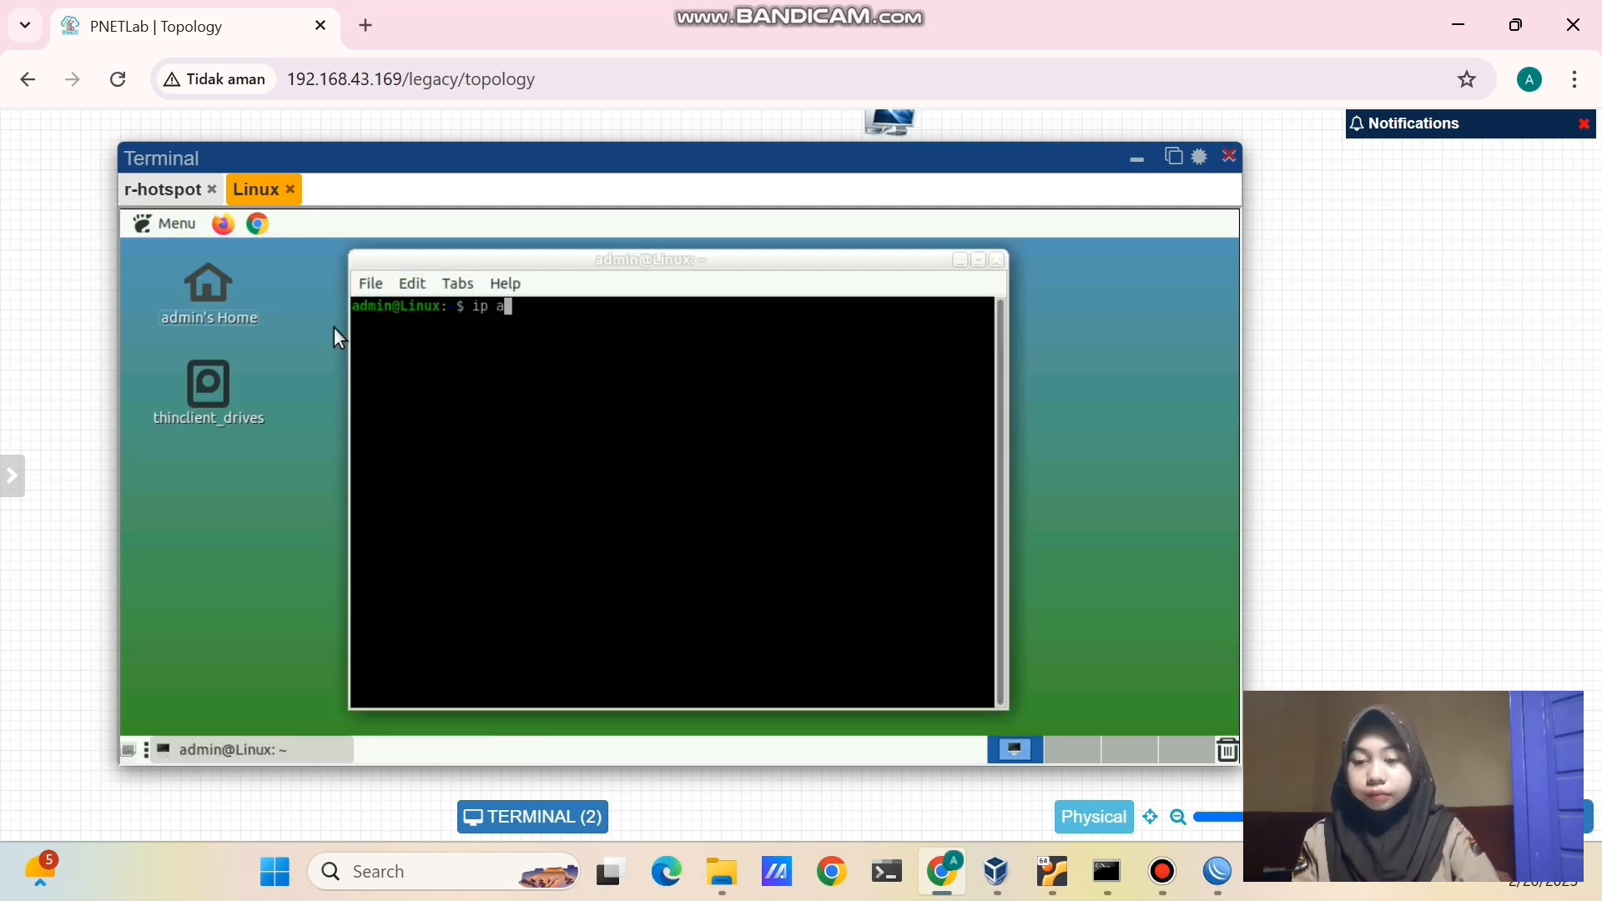
pyautogui.press('Return')
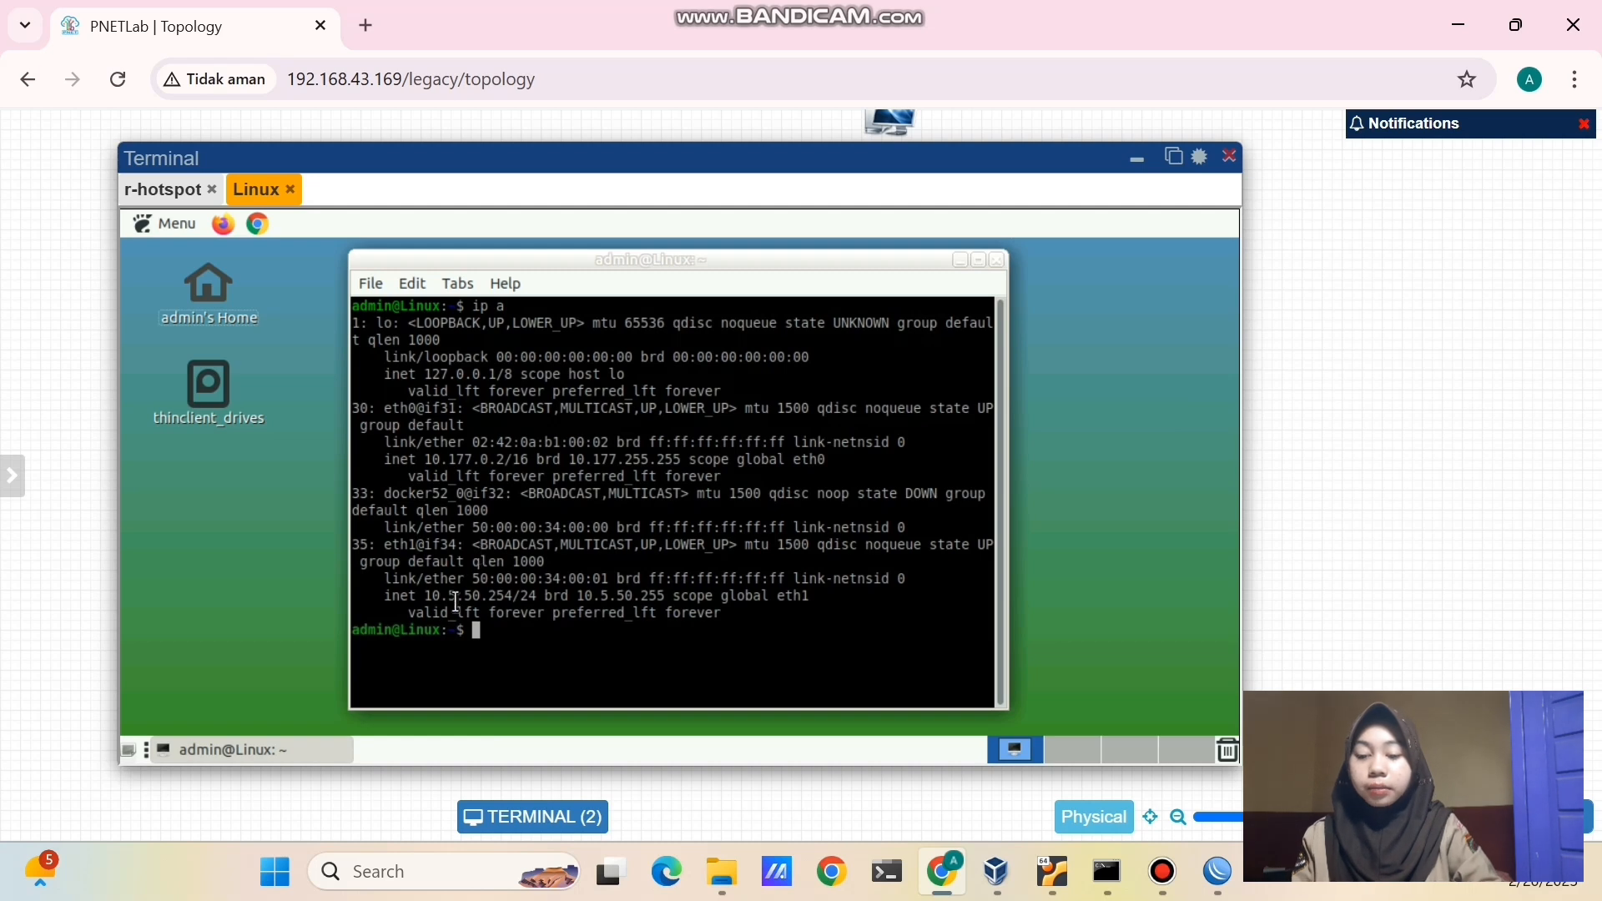
pyautogui.moveTo(425, 595); pyautogui.dragTo(517, 598)
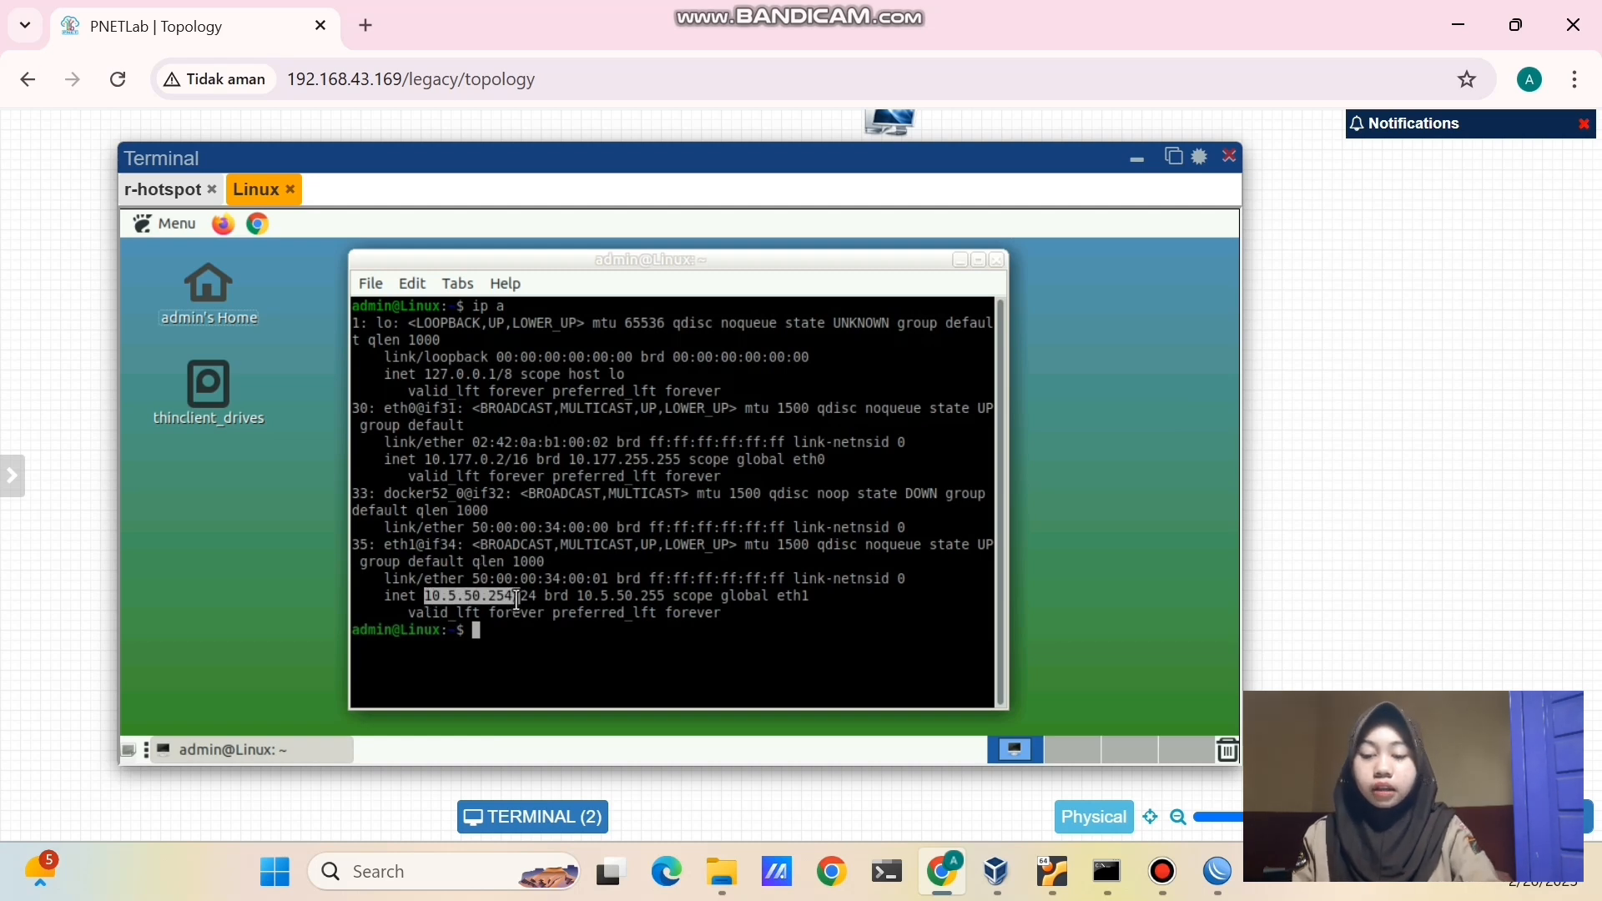
pyautogui.click(505, 639)
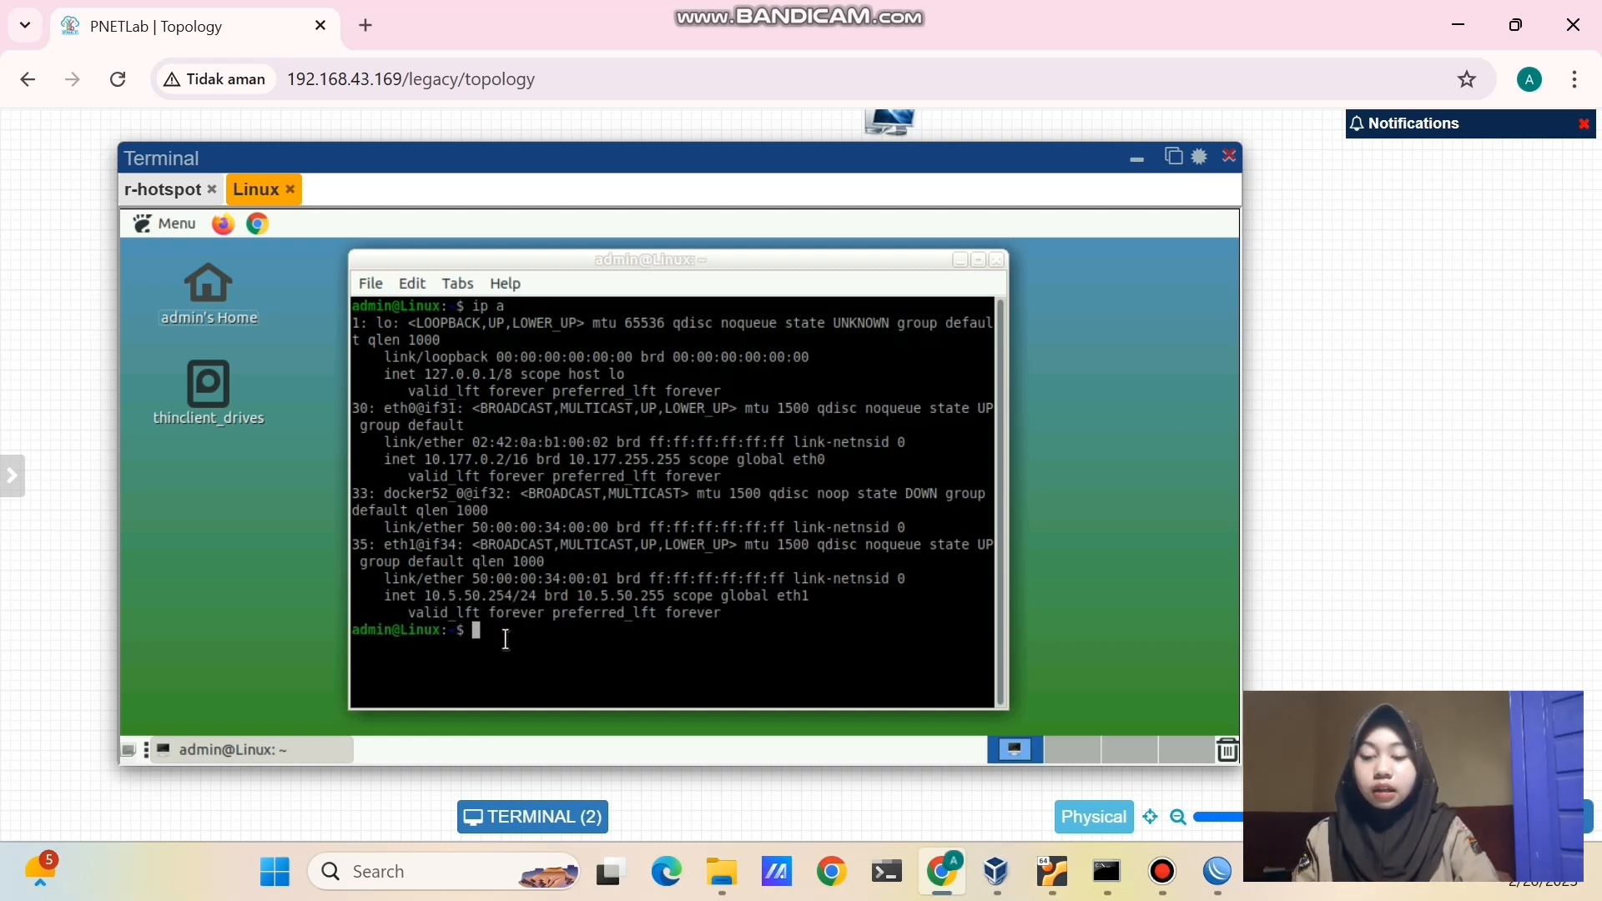
# - Launch Chrome on the Linux client and browse to mikrotik.co.id
pyautogui.click(262, 223)
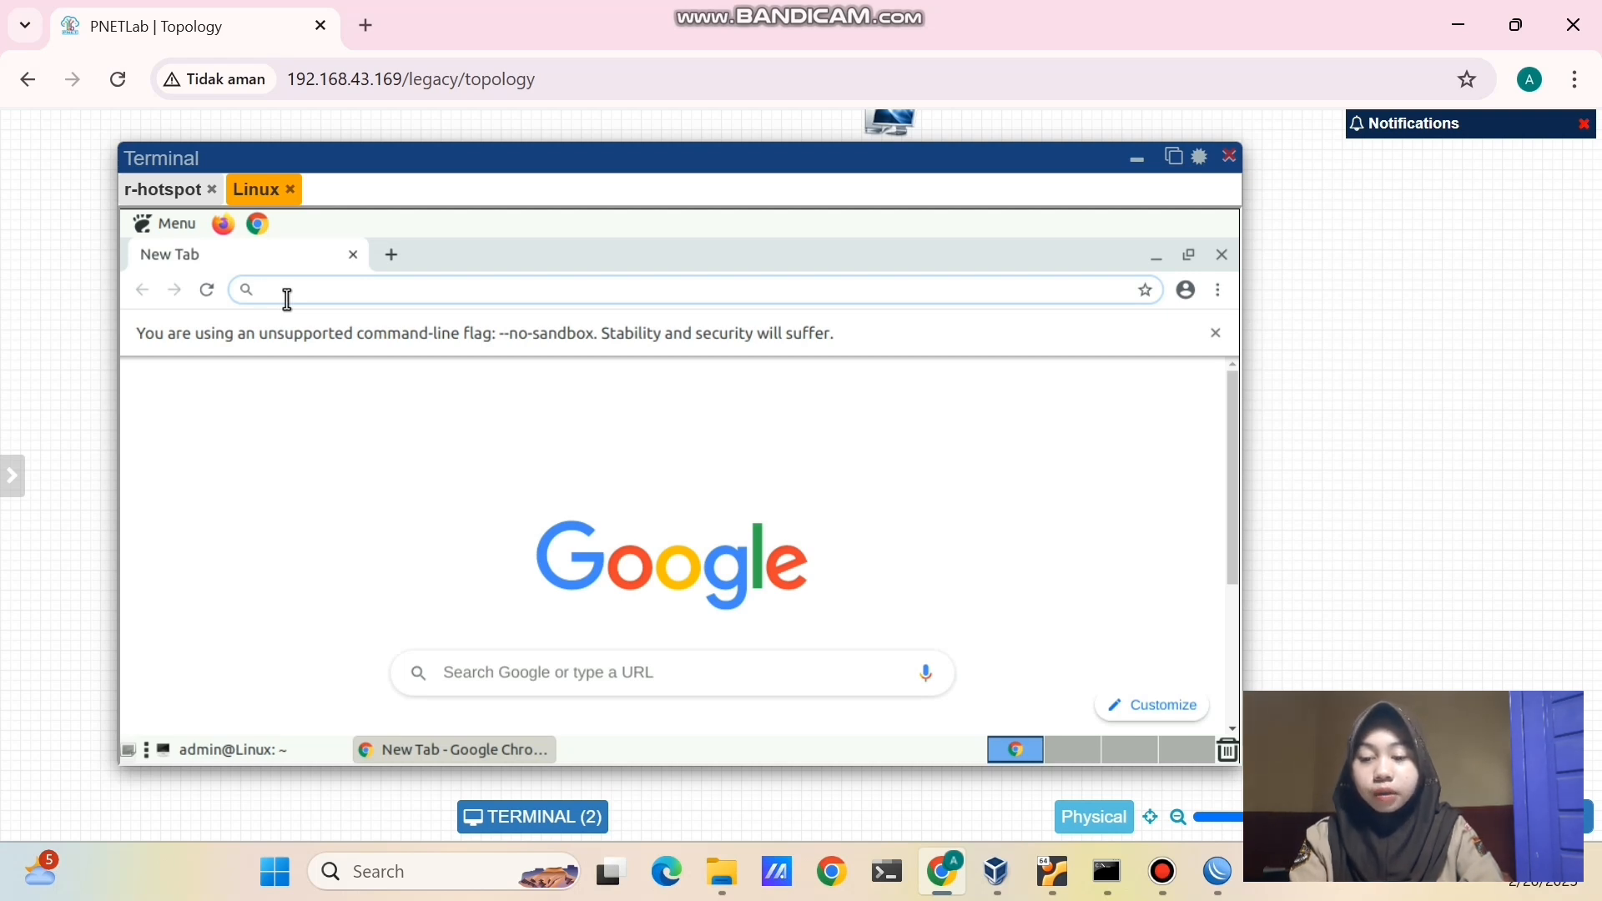
pyautogui.write('mikrotik.')
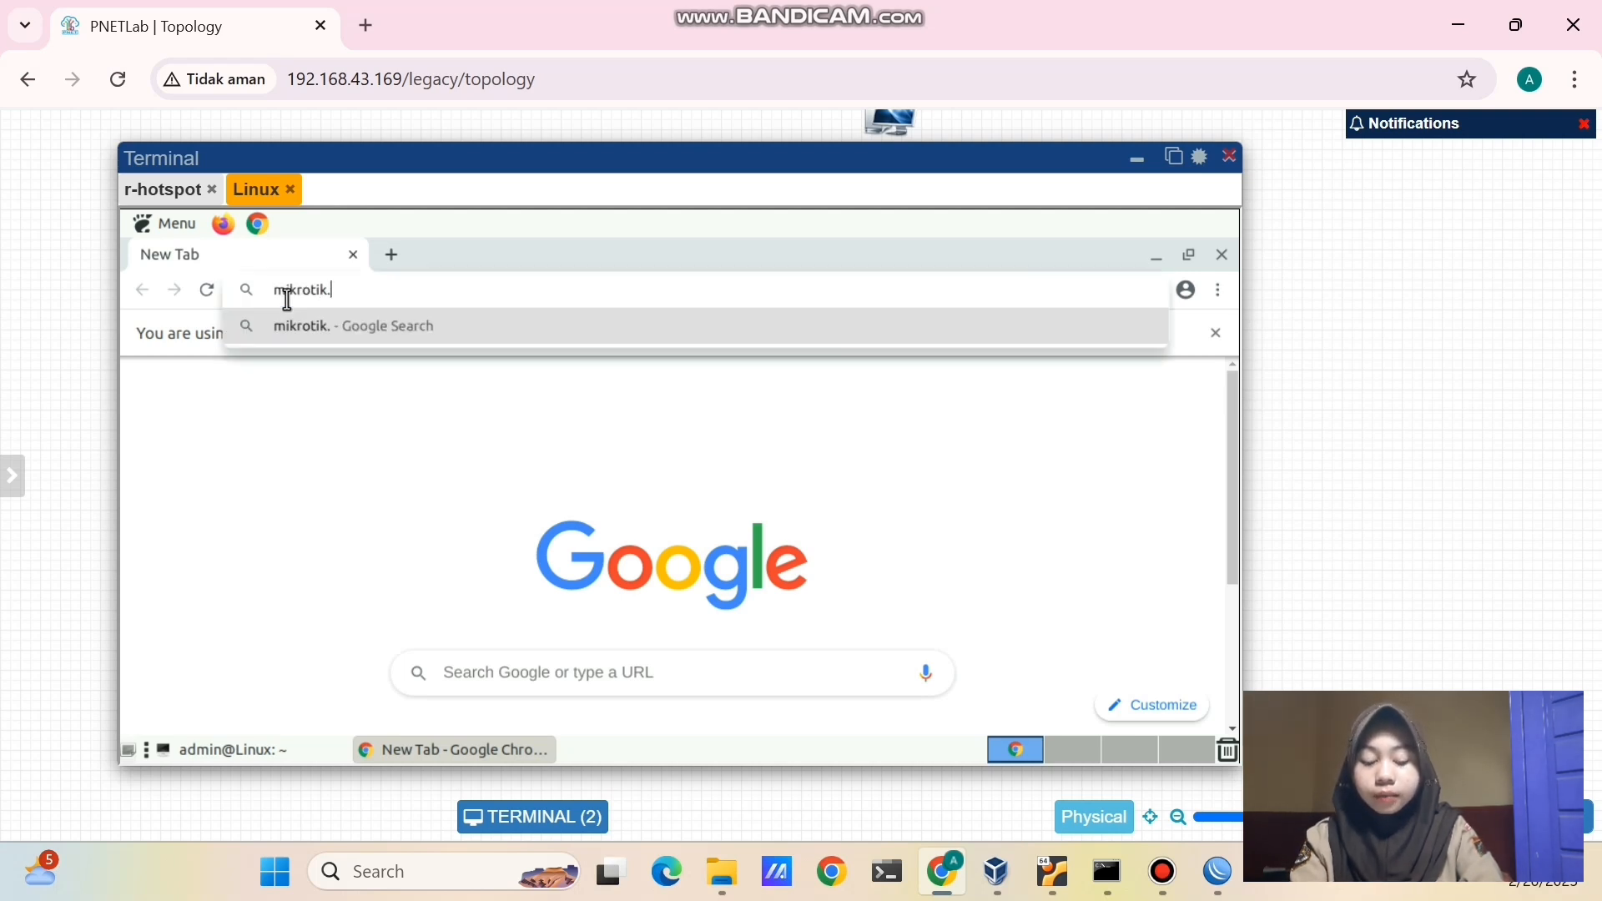
pyautogui.write('co.id')
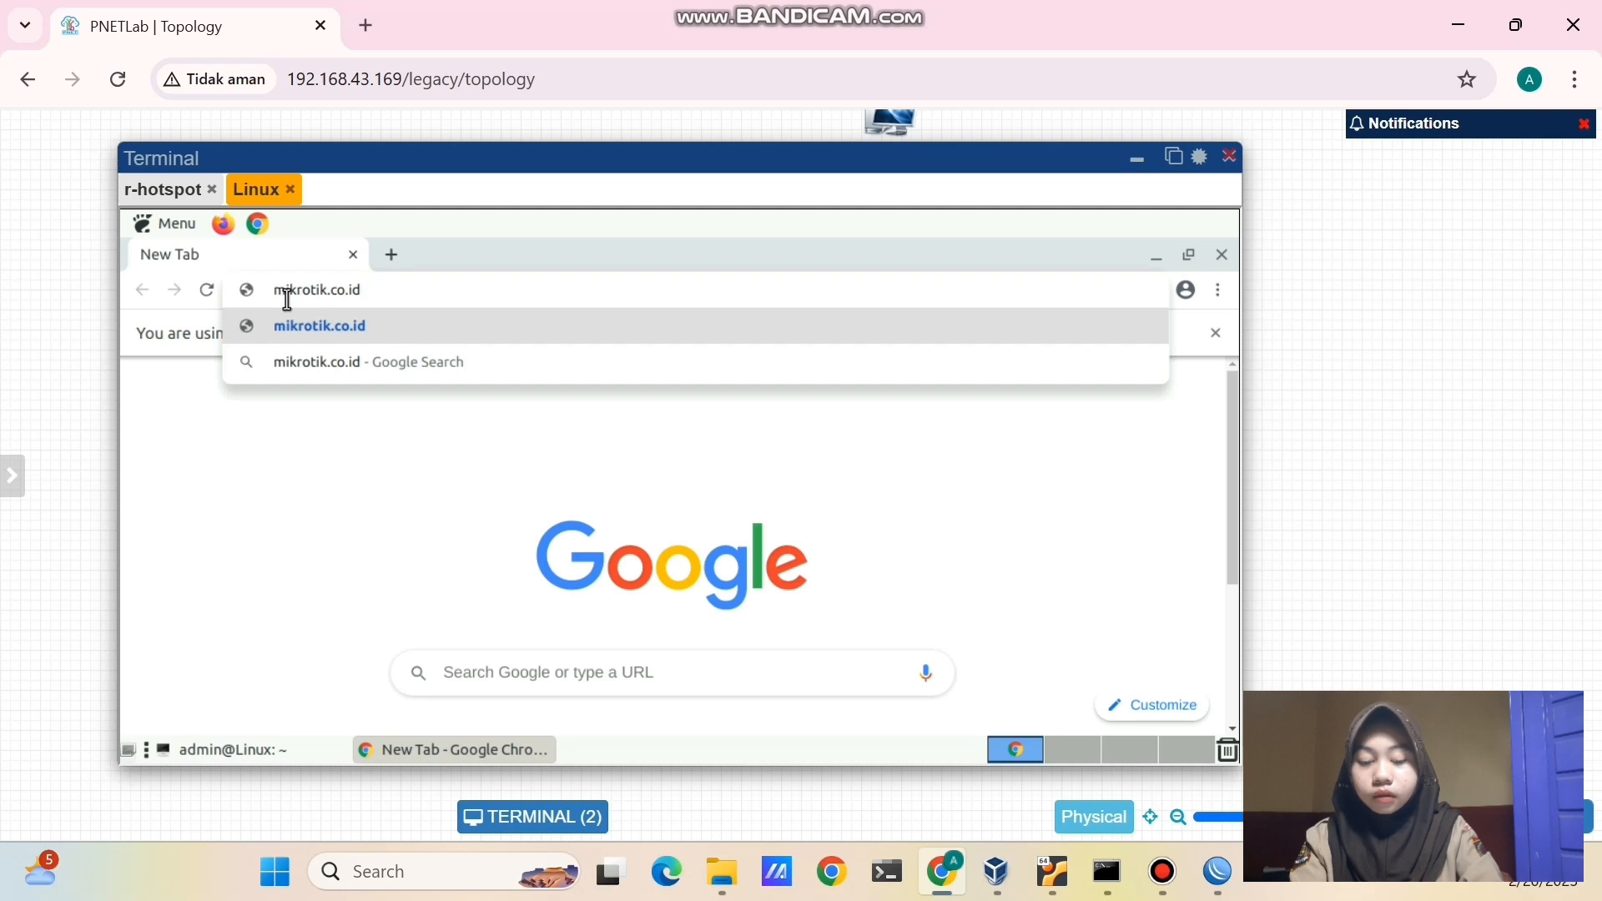
pyautogui.press('Return')
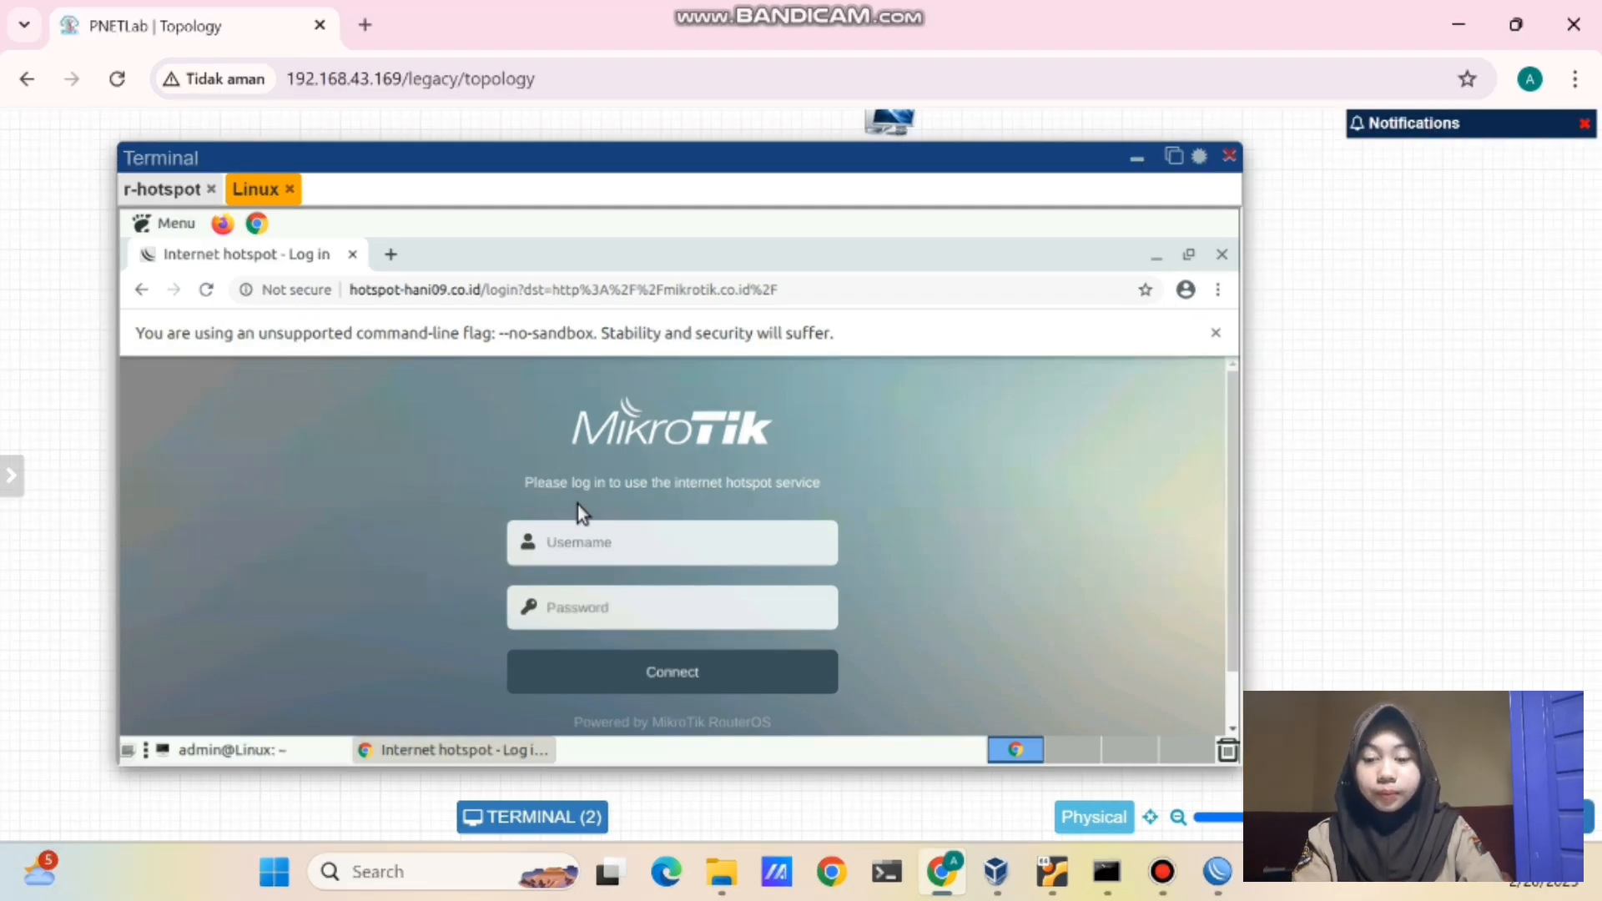
# - Log in to the hotspot with the local user's name and password, decline saving it, and scroll the site
pyautogui.click(574, 549)
pyautogui.write('hani')
pyautogui.write('09')
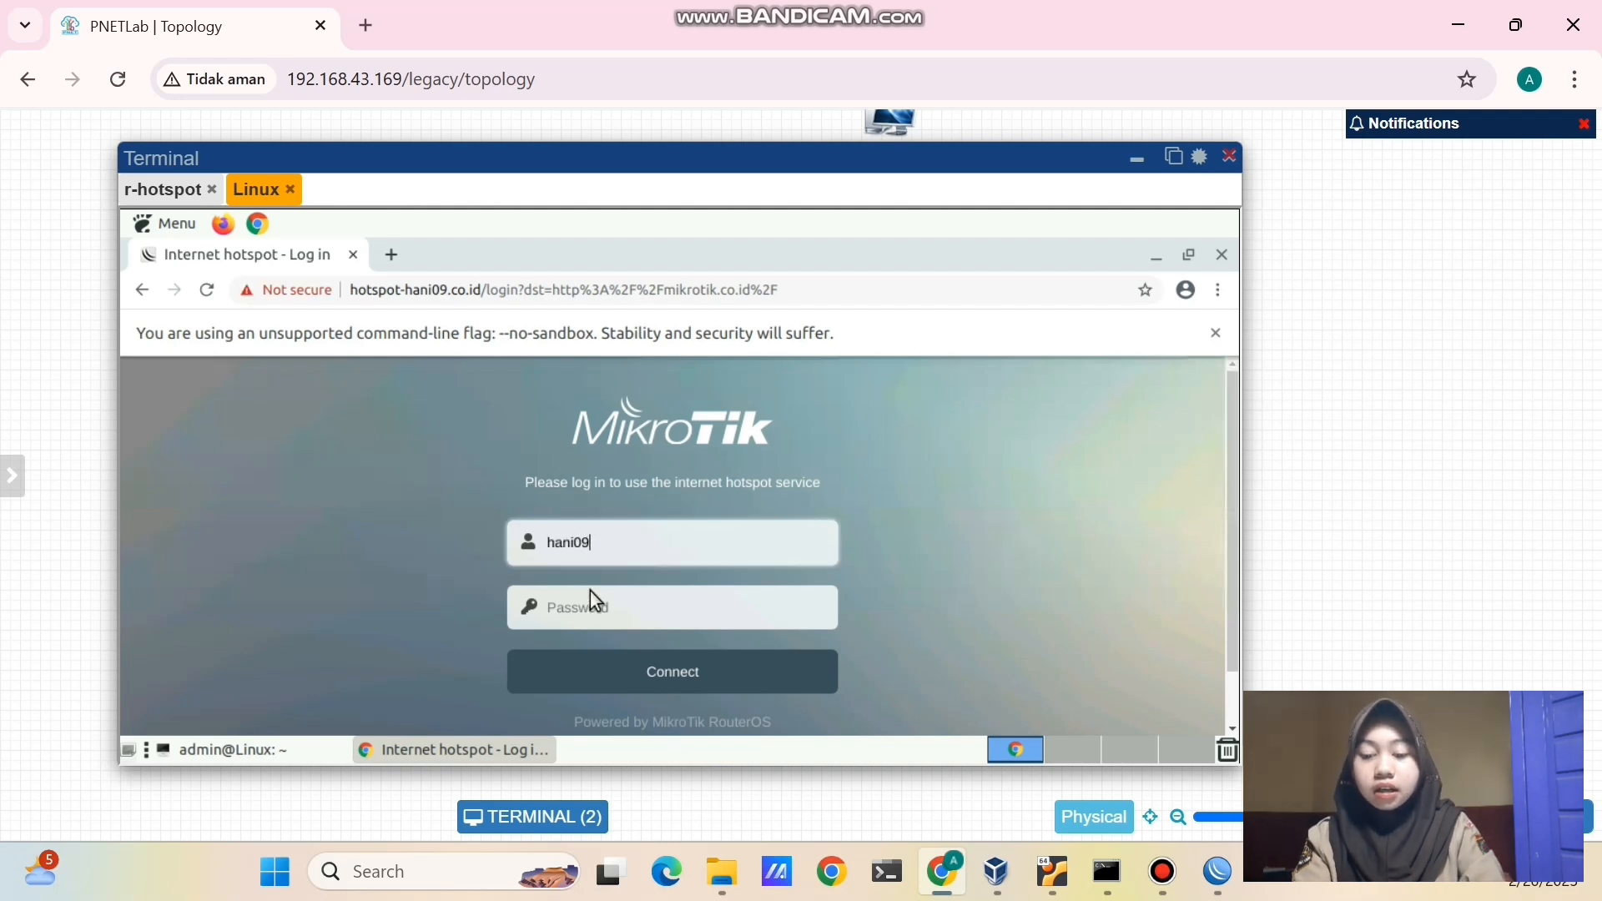
pyautogui.click(592, 610)
pyautogui.write('123')
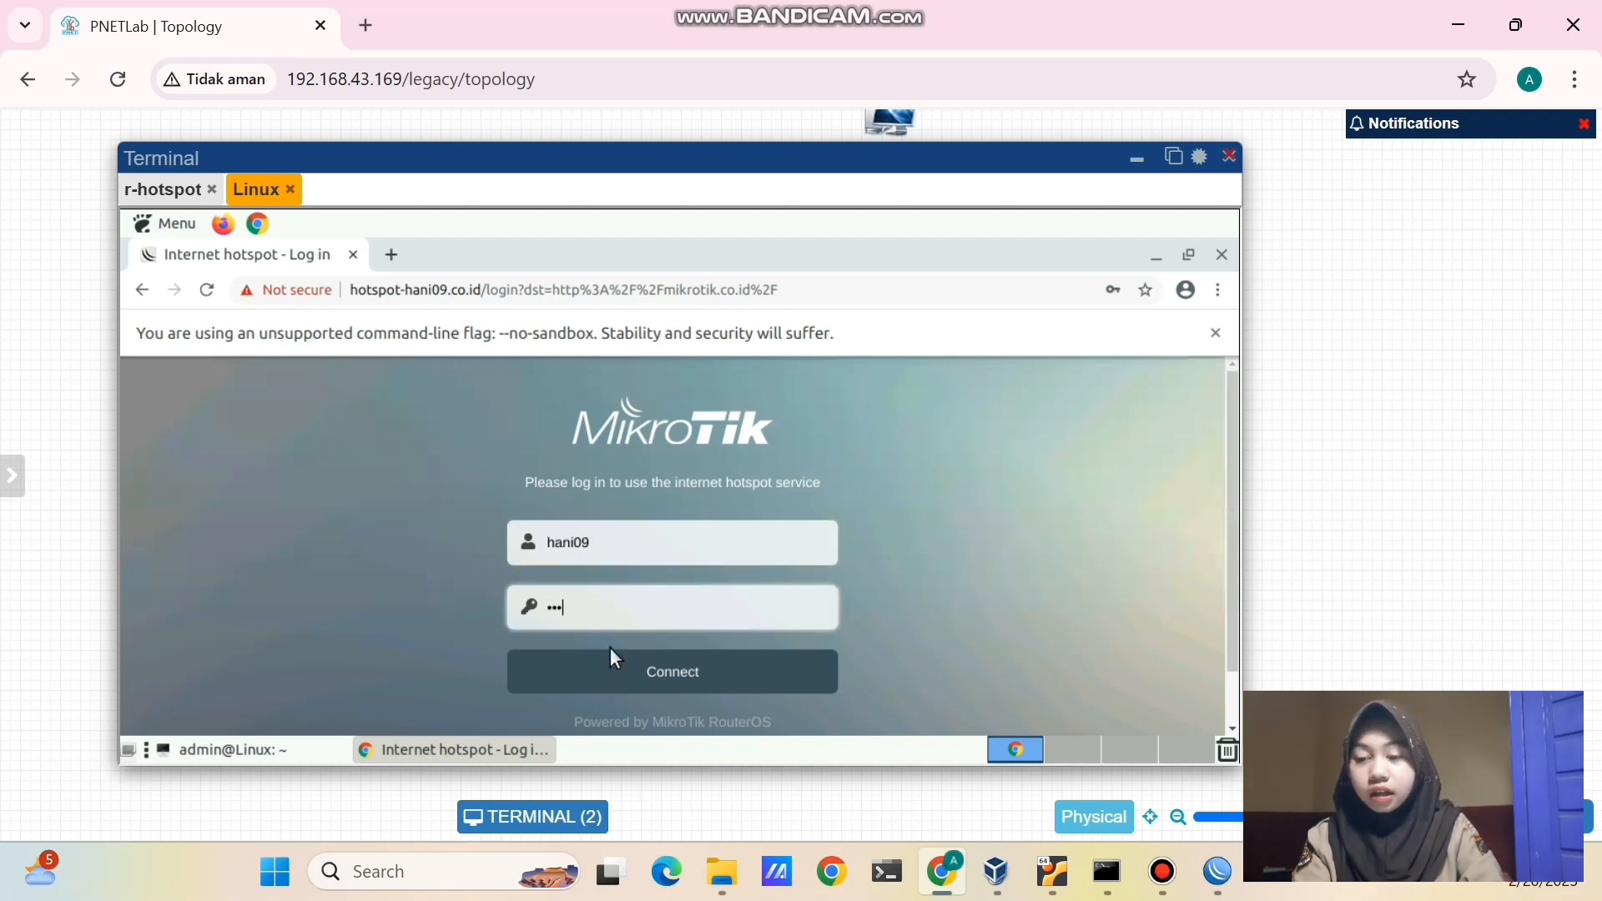
pyautogui.click(614, 676)
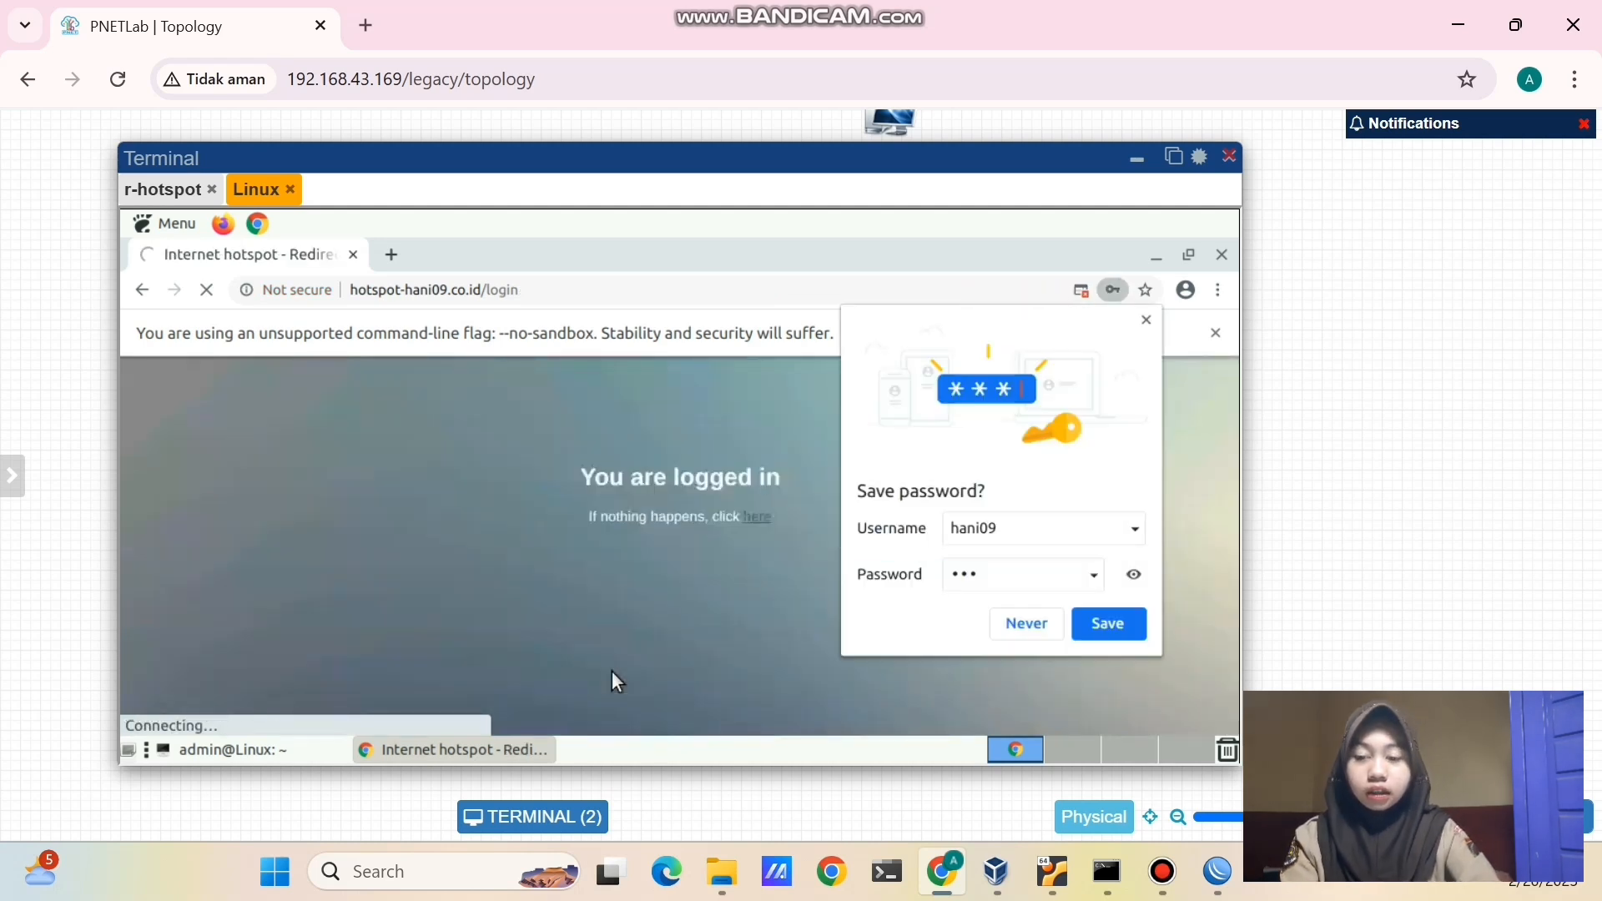
pyautogui.click(1147, 322)
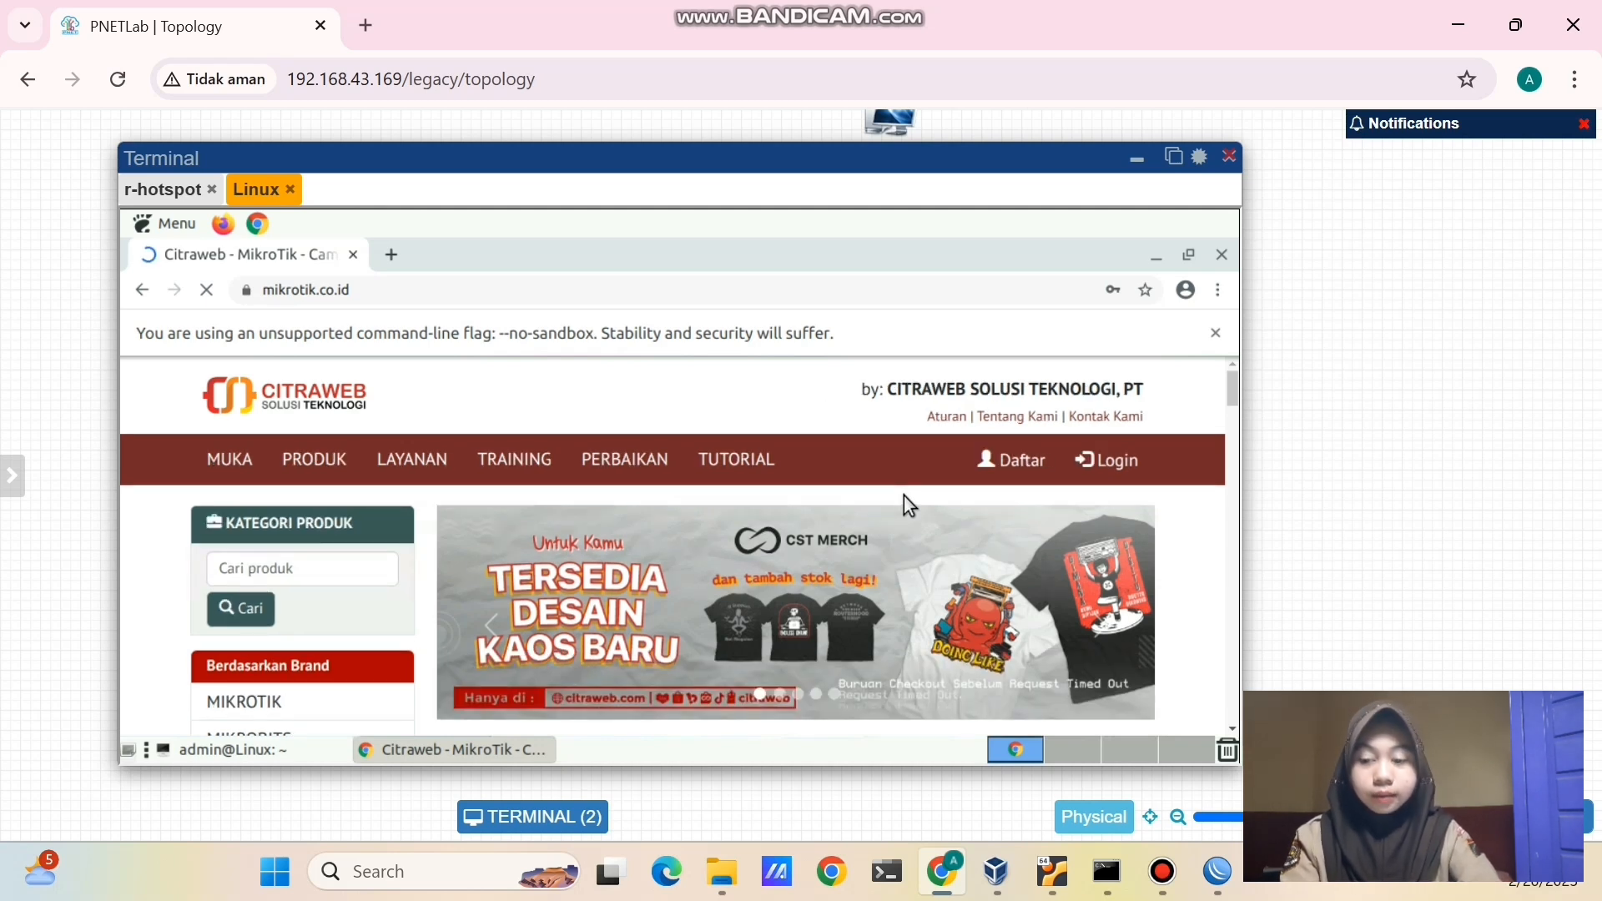
pyautogui.scroll(-1, 904, 495)
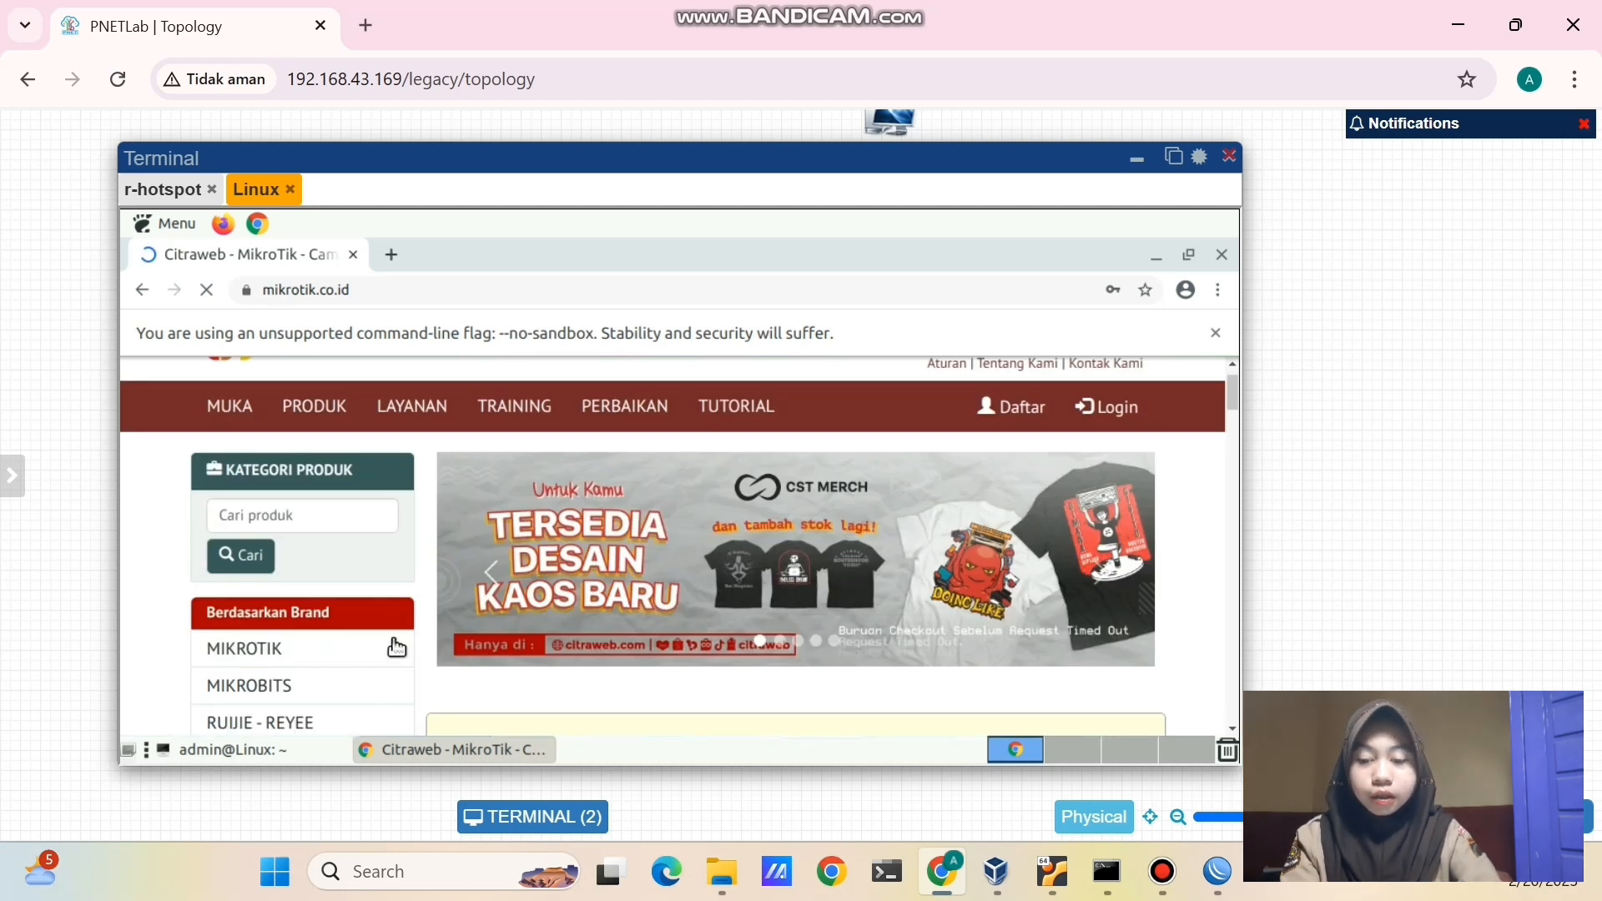
# - Ping 8.8.8.8 from the Linux terminal, stop it with Ctrl+C, then return to WinBox
pyautogui.click(252, 755)
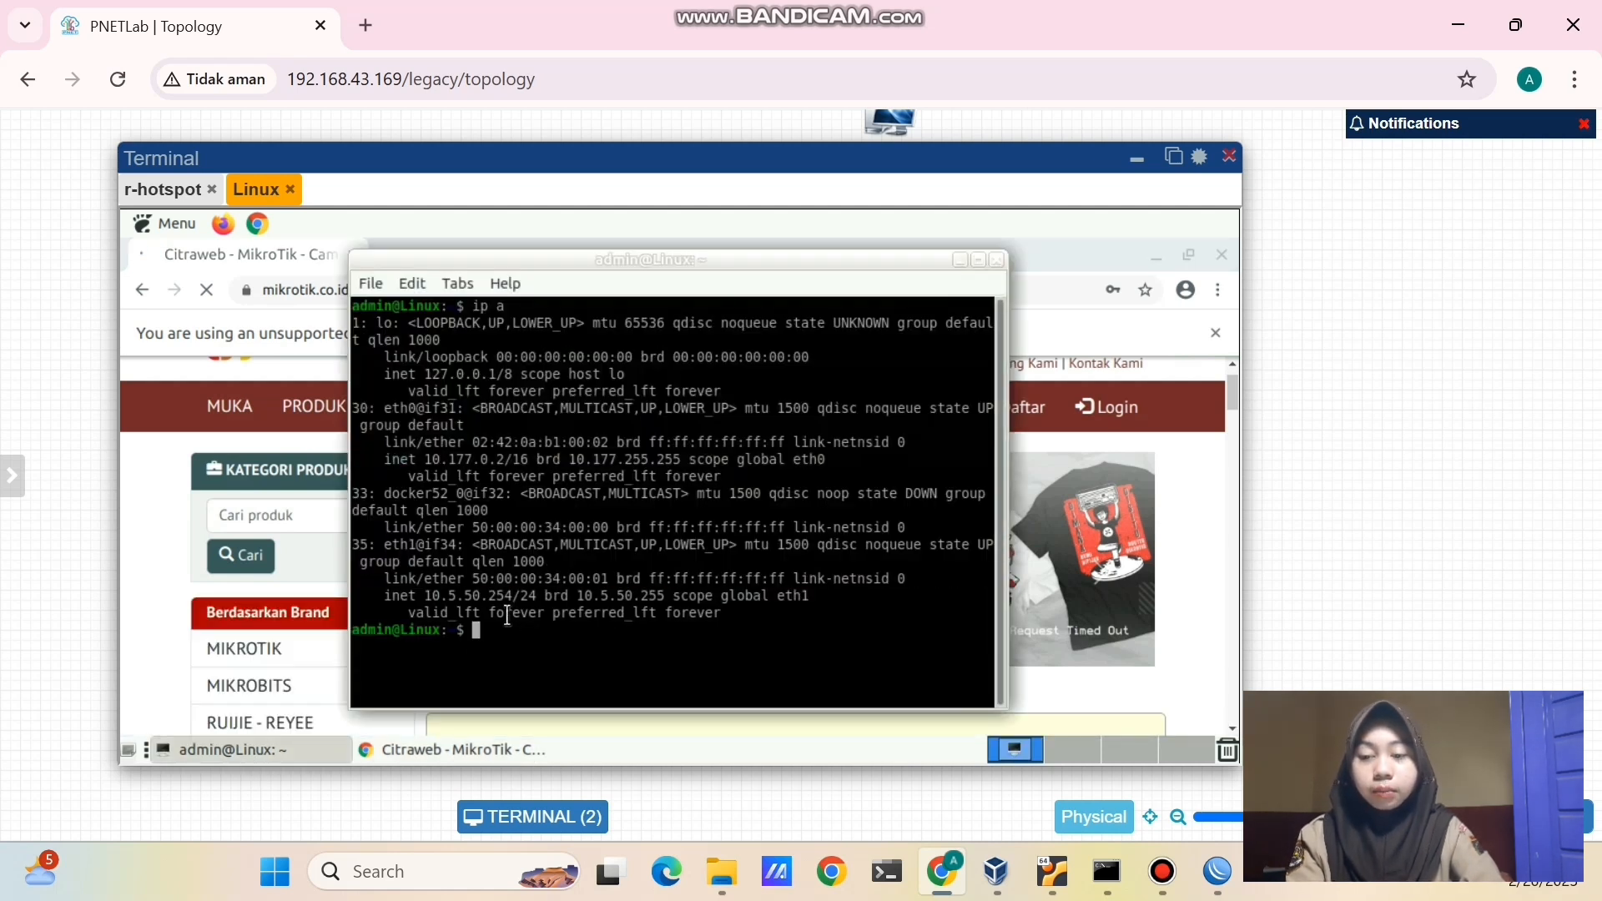
pyautogui.write('ping 8.8.8.')
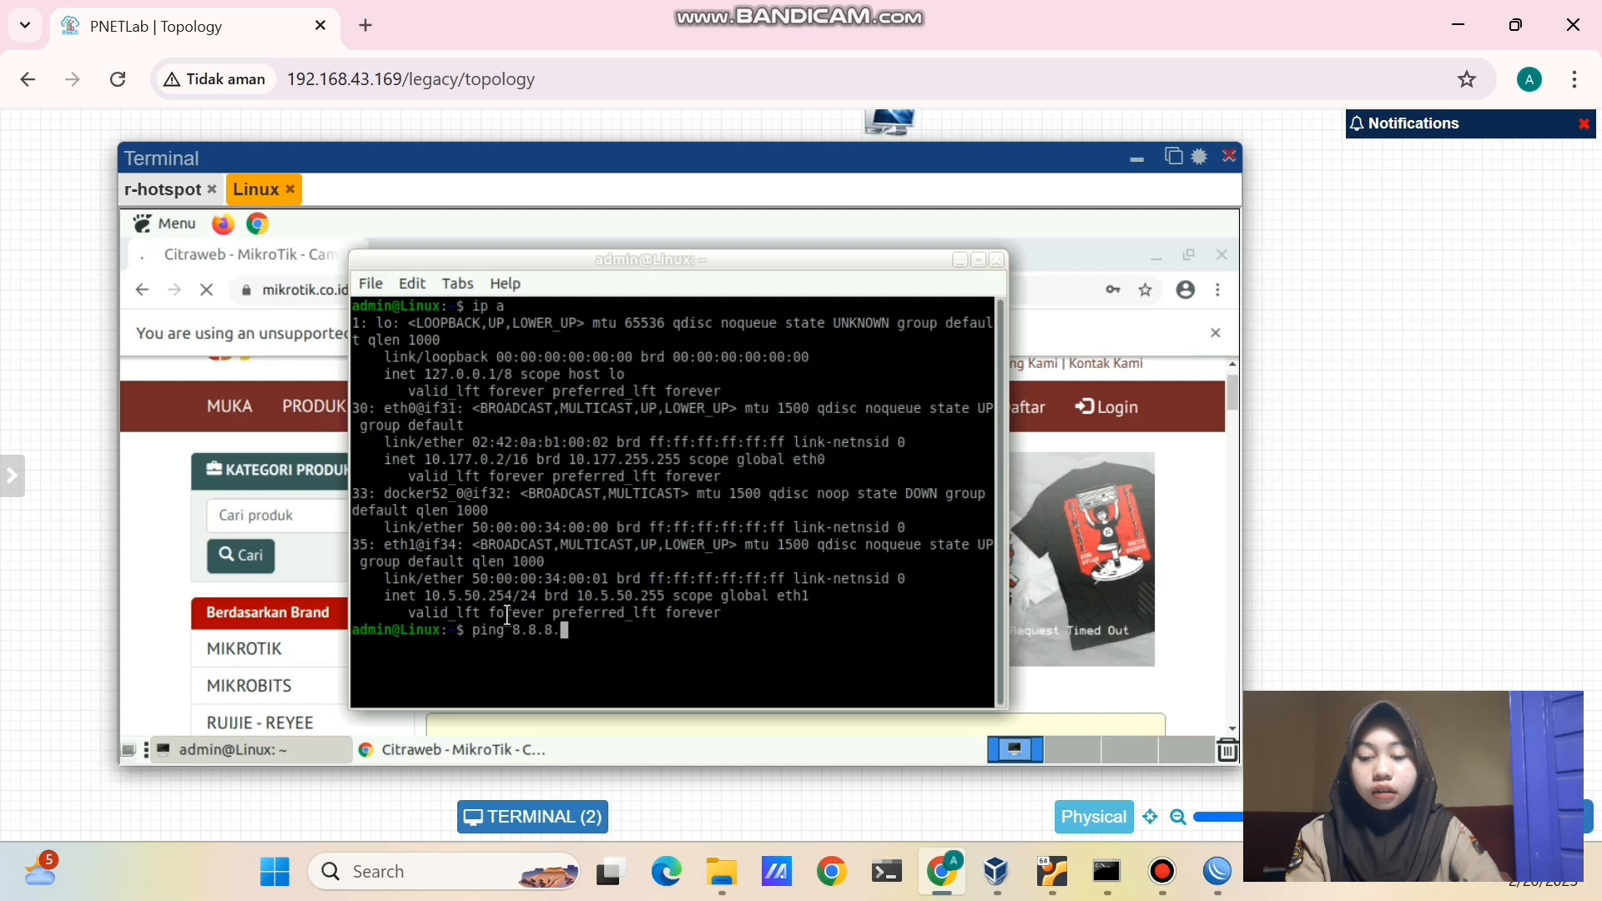
pyautogui.write('8')
pyautogui.press('Return')
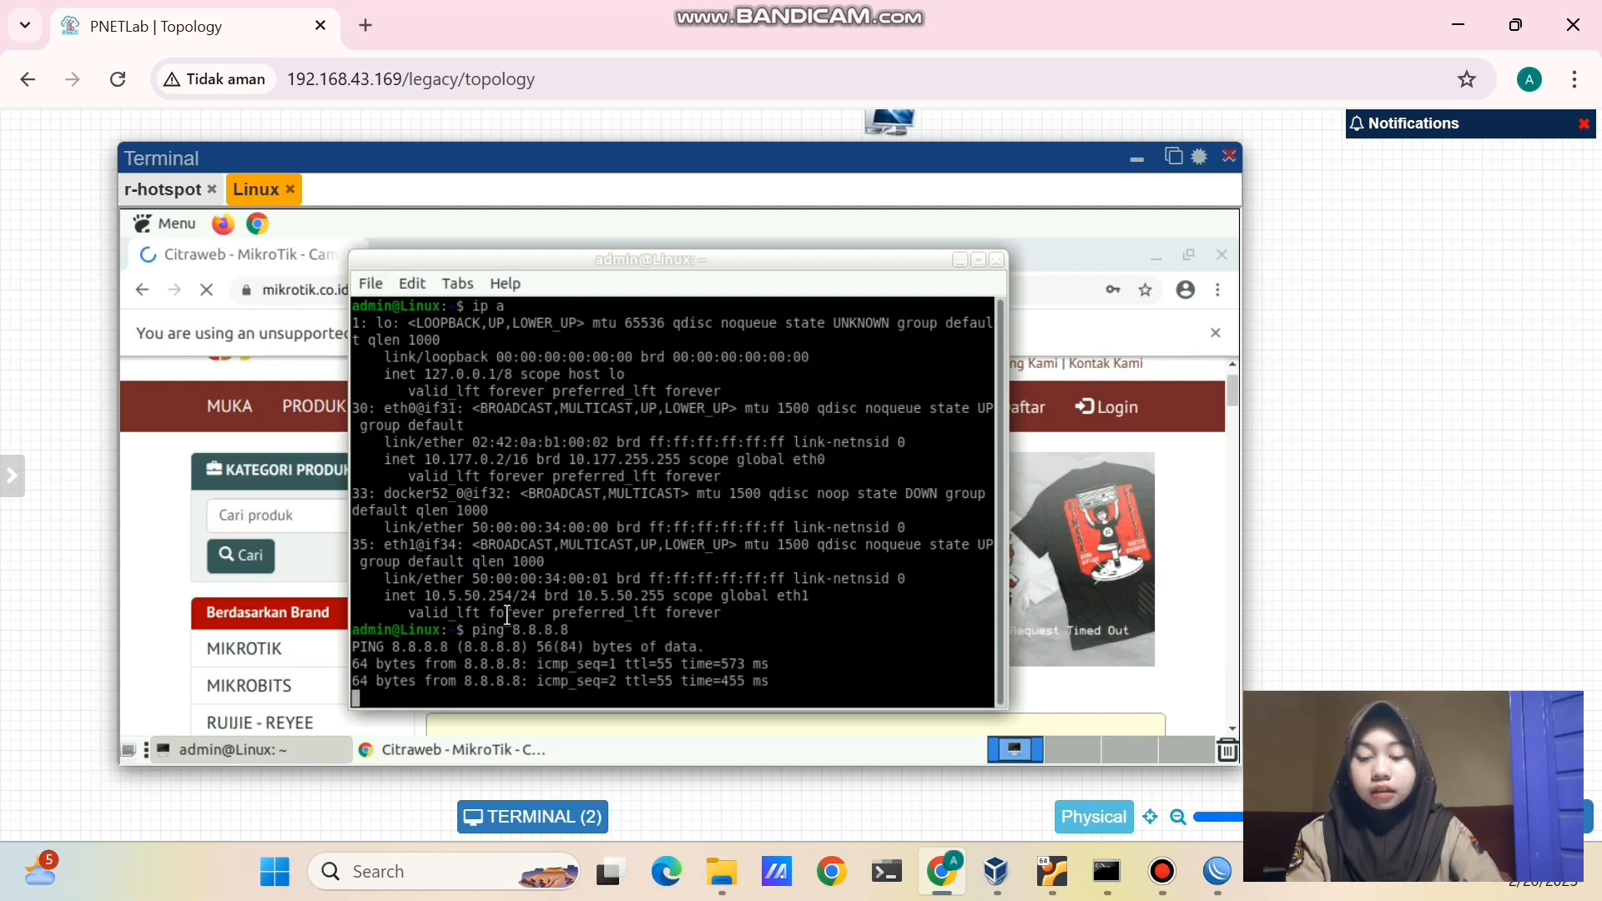
pyautogui.hotkey('ctrl', 'c')
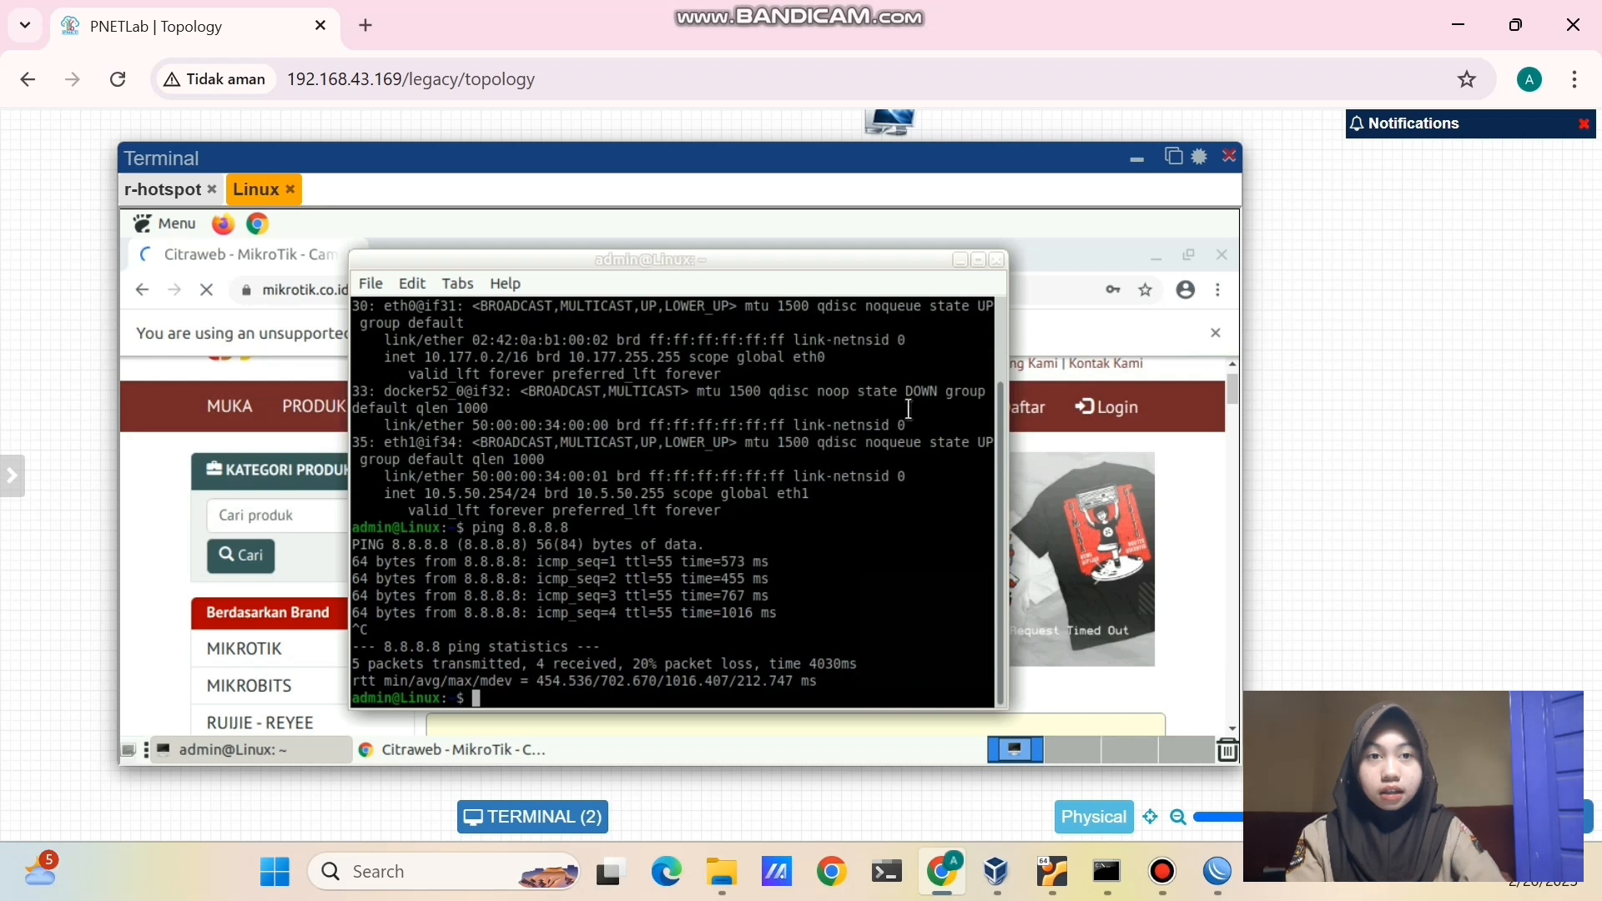
pyautogui.click(961, 260)
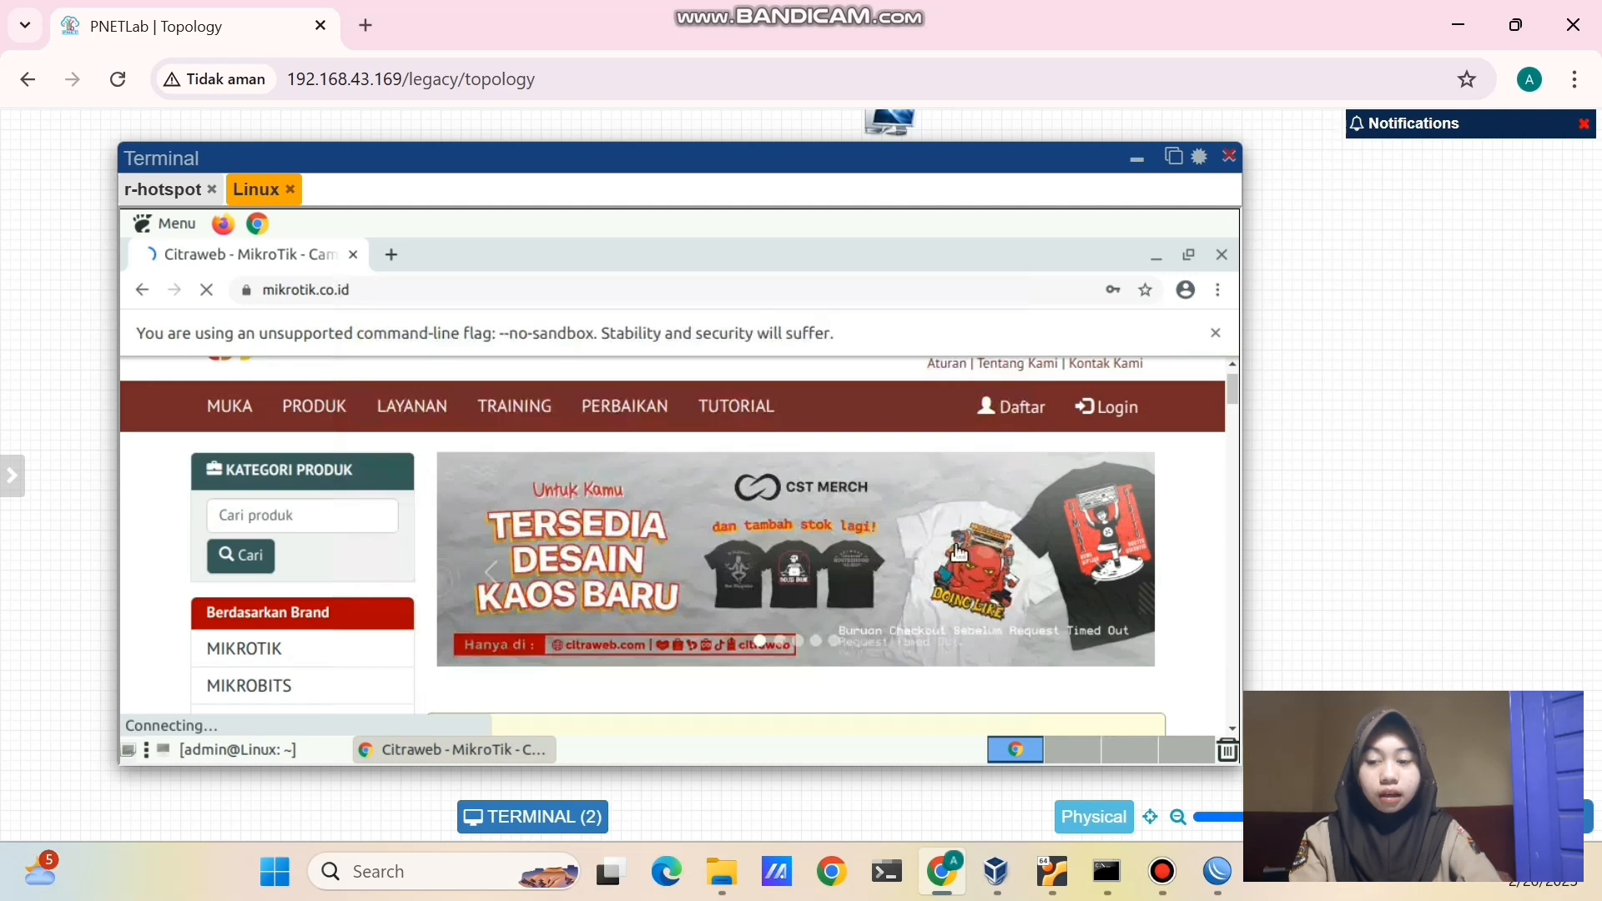
pyautogui.click(1162, 878)
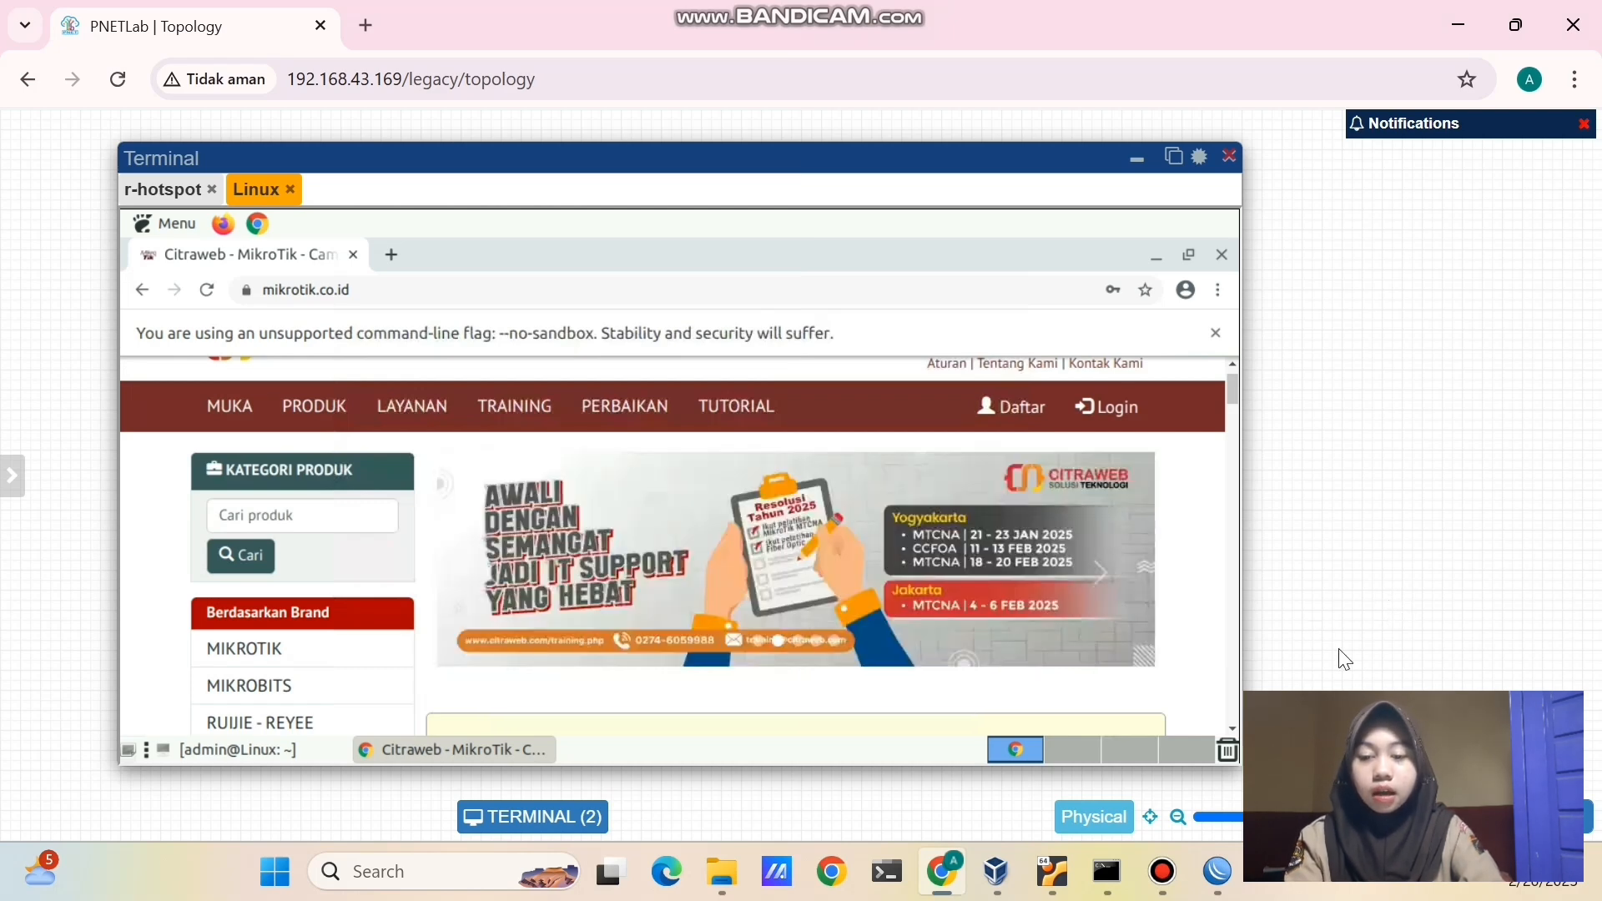
# - Add hotspot user user1 with a password under Hotspot Users
pyautogui.click(1214, 876)
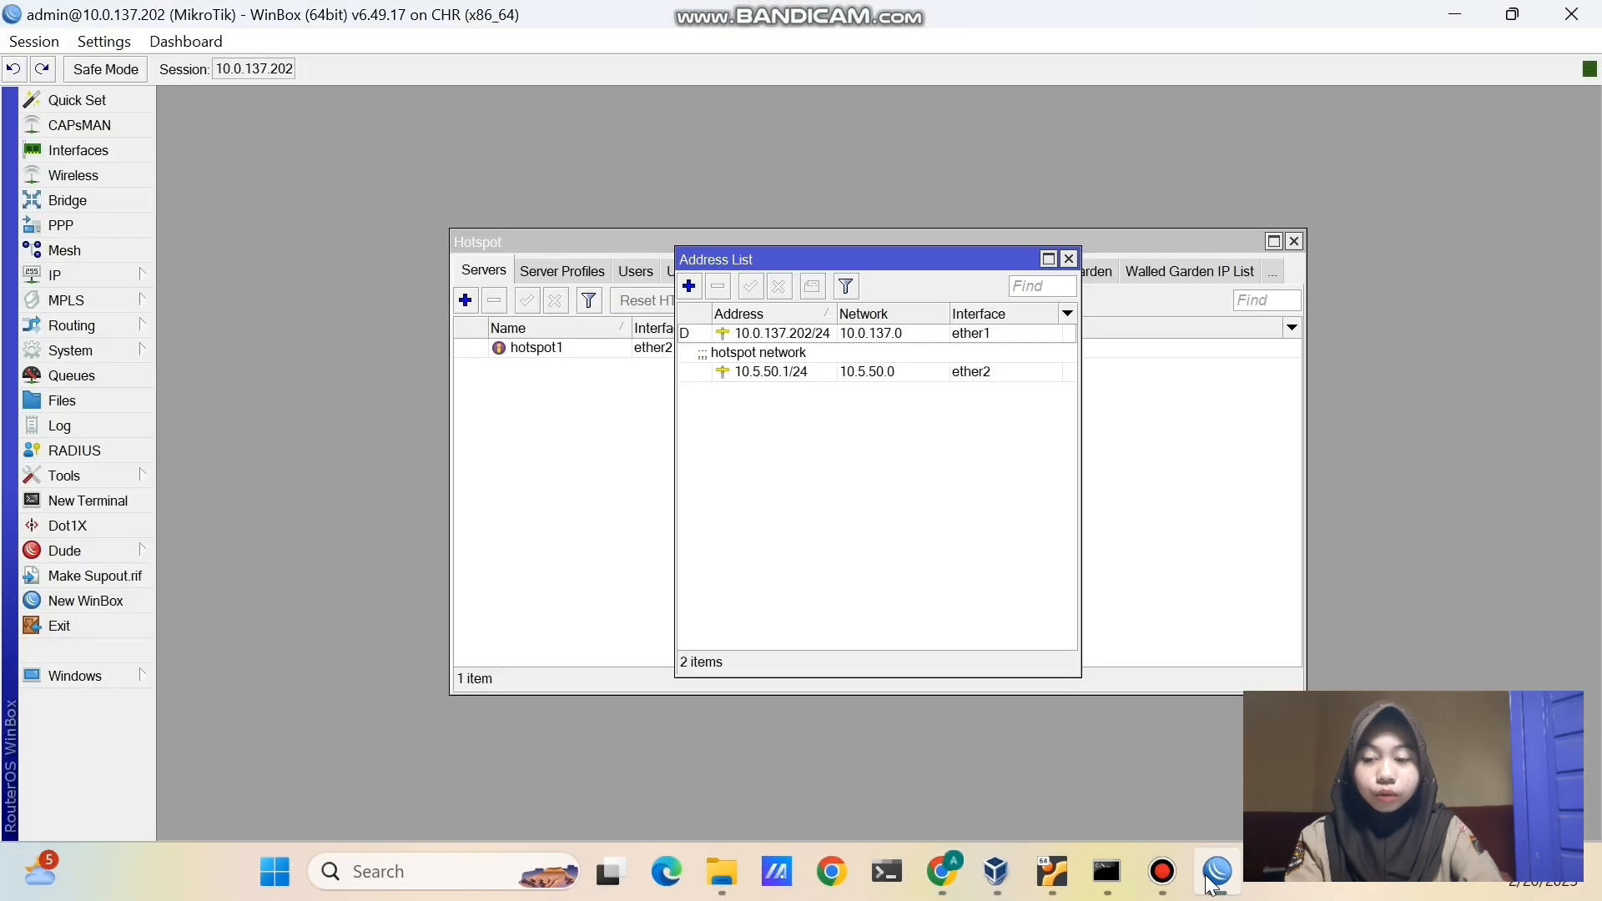
pyautogui.click(1069, 260)
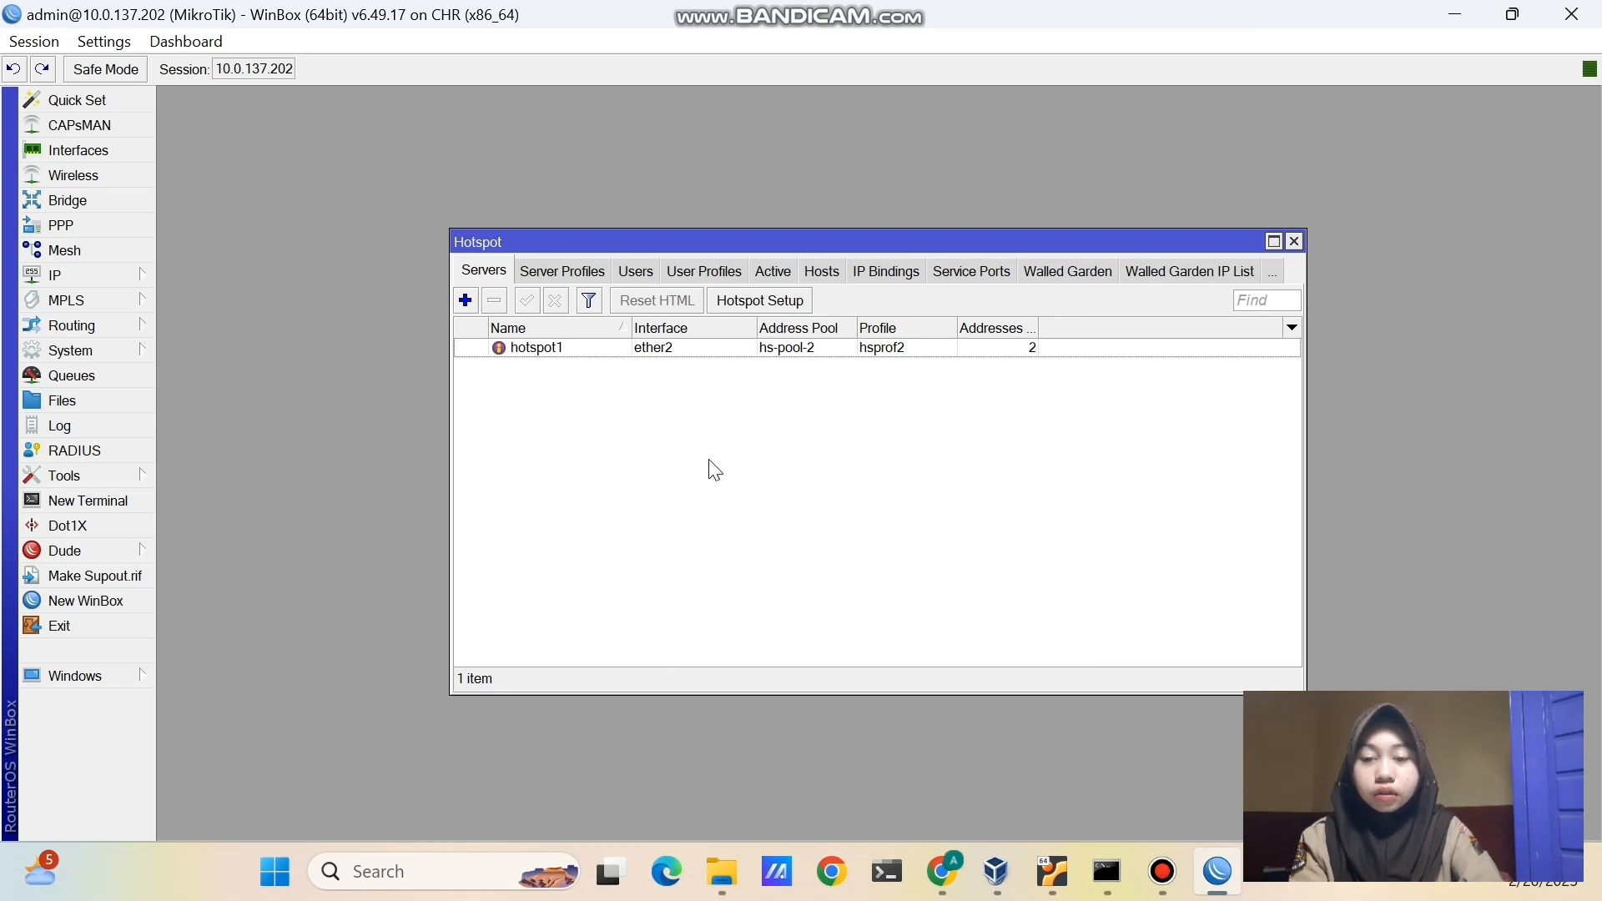
pyautogui.click(641, 269)
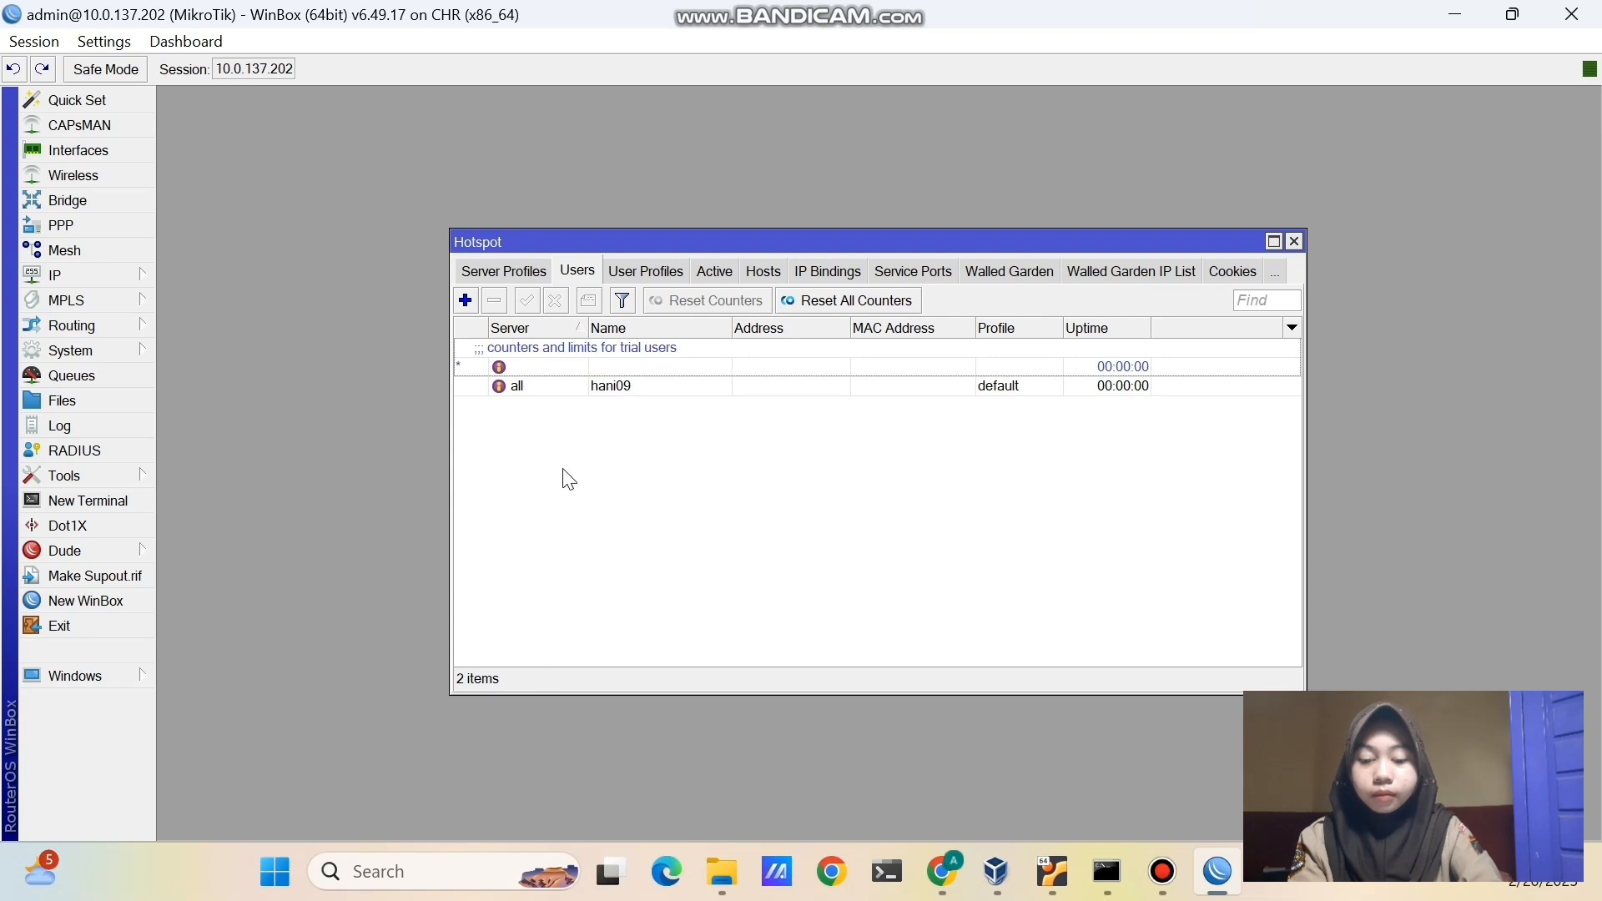
pyautogui.click(466, 301)
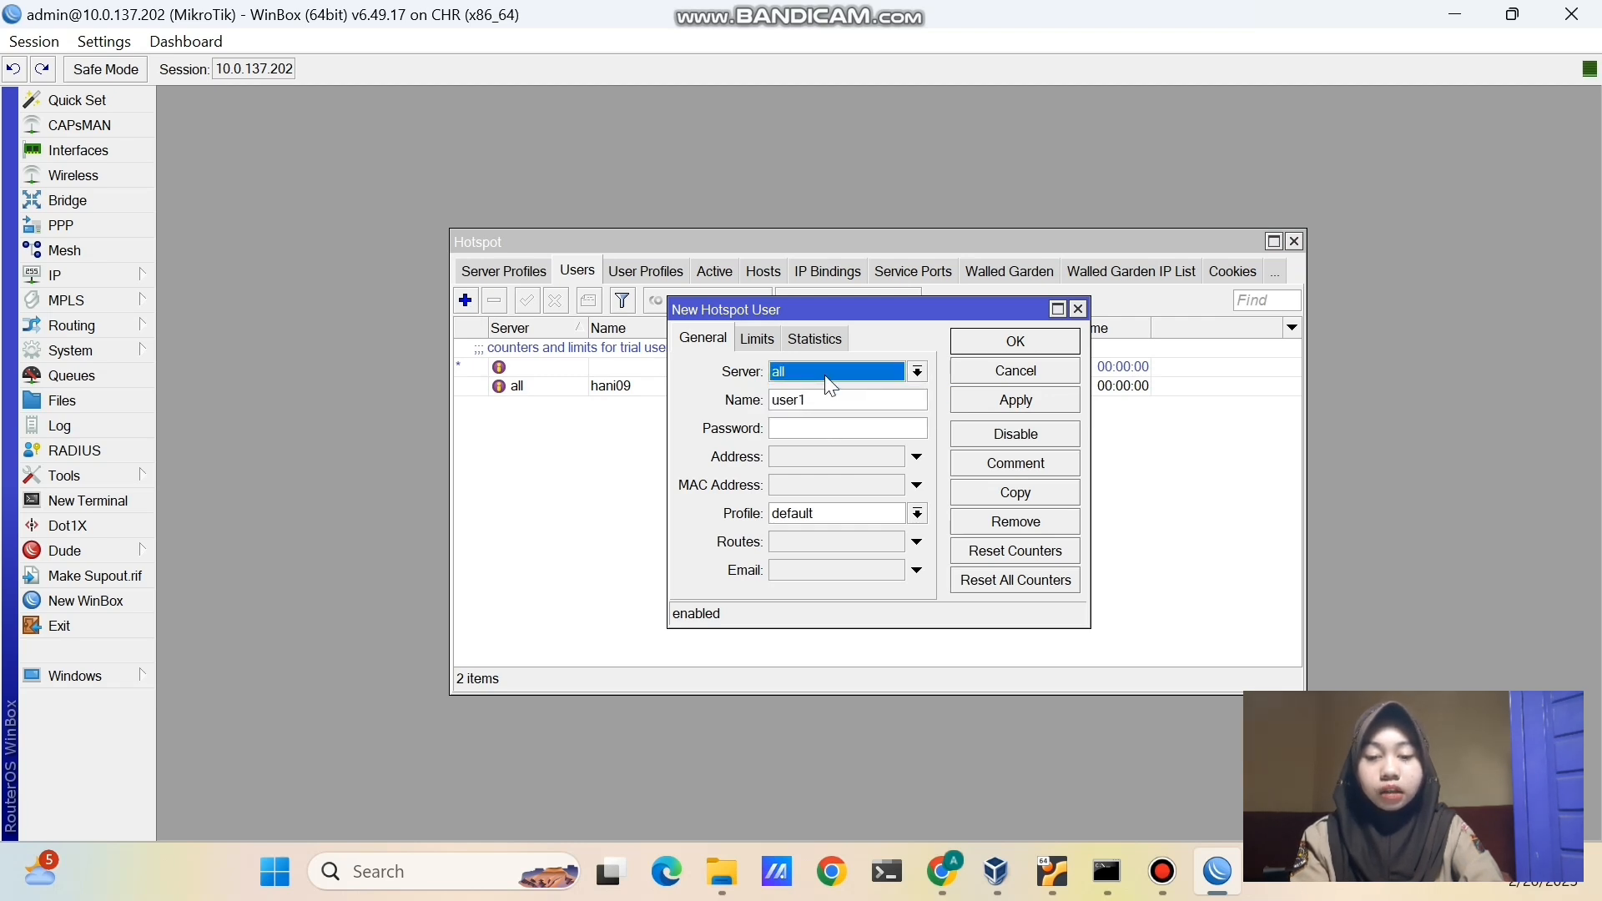
pyautogui.click(812, 431)
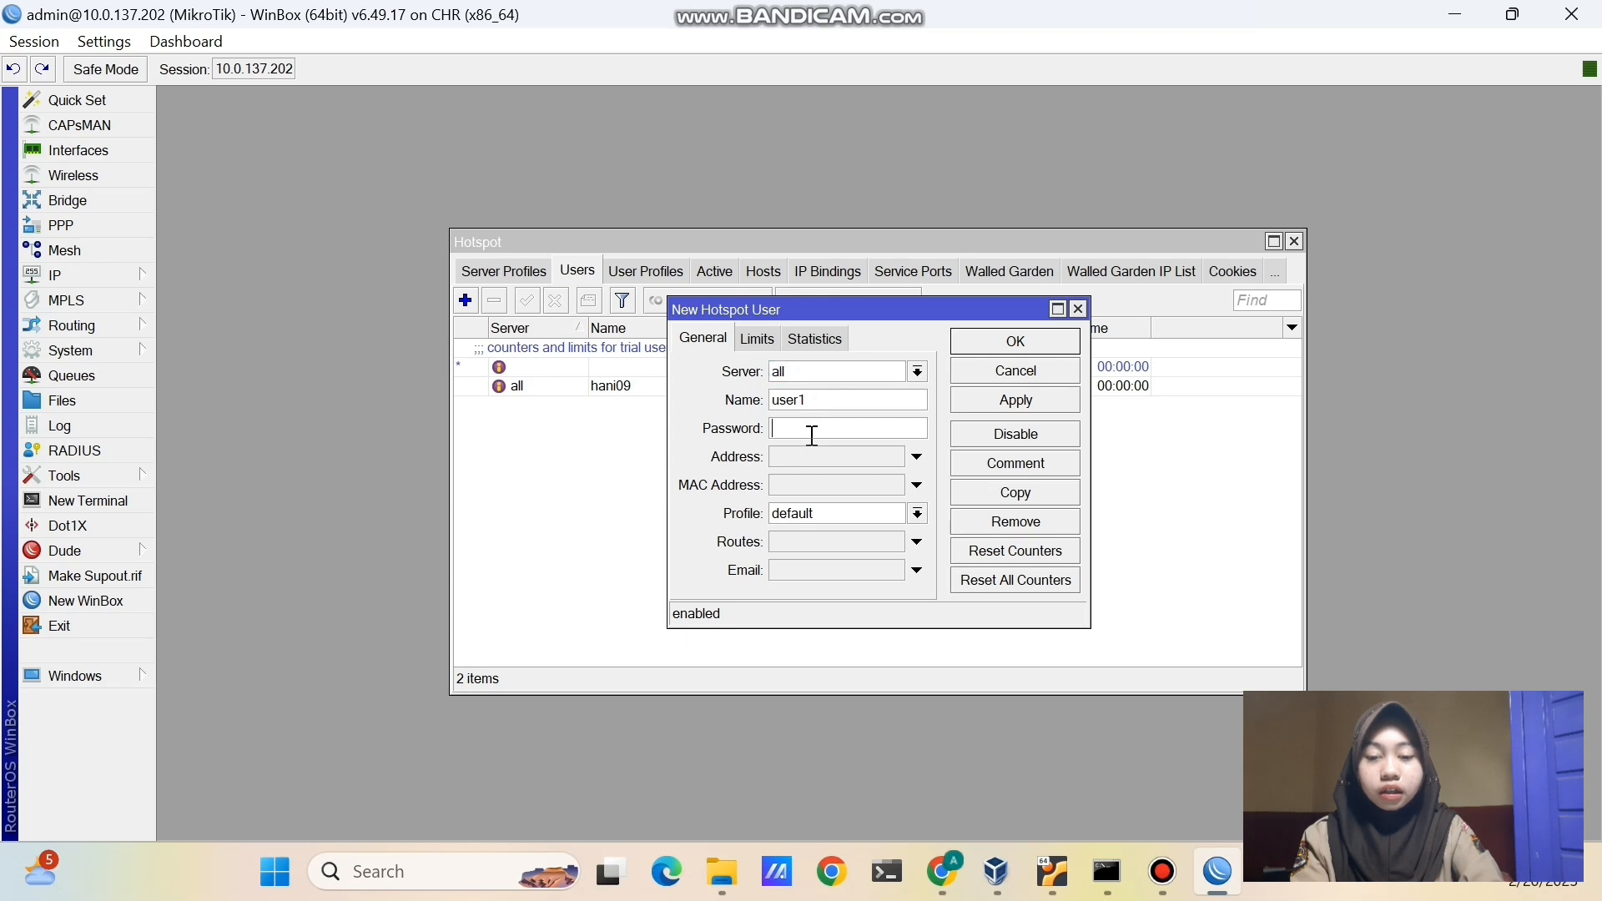
pyautogui.write('1234')
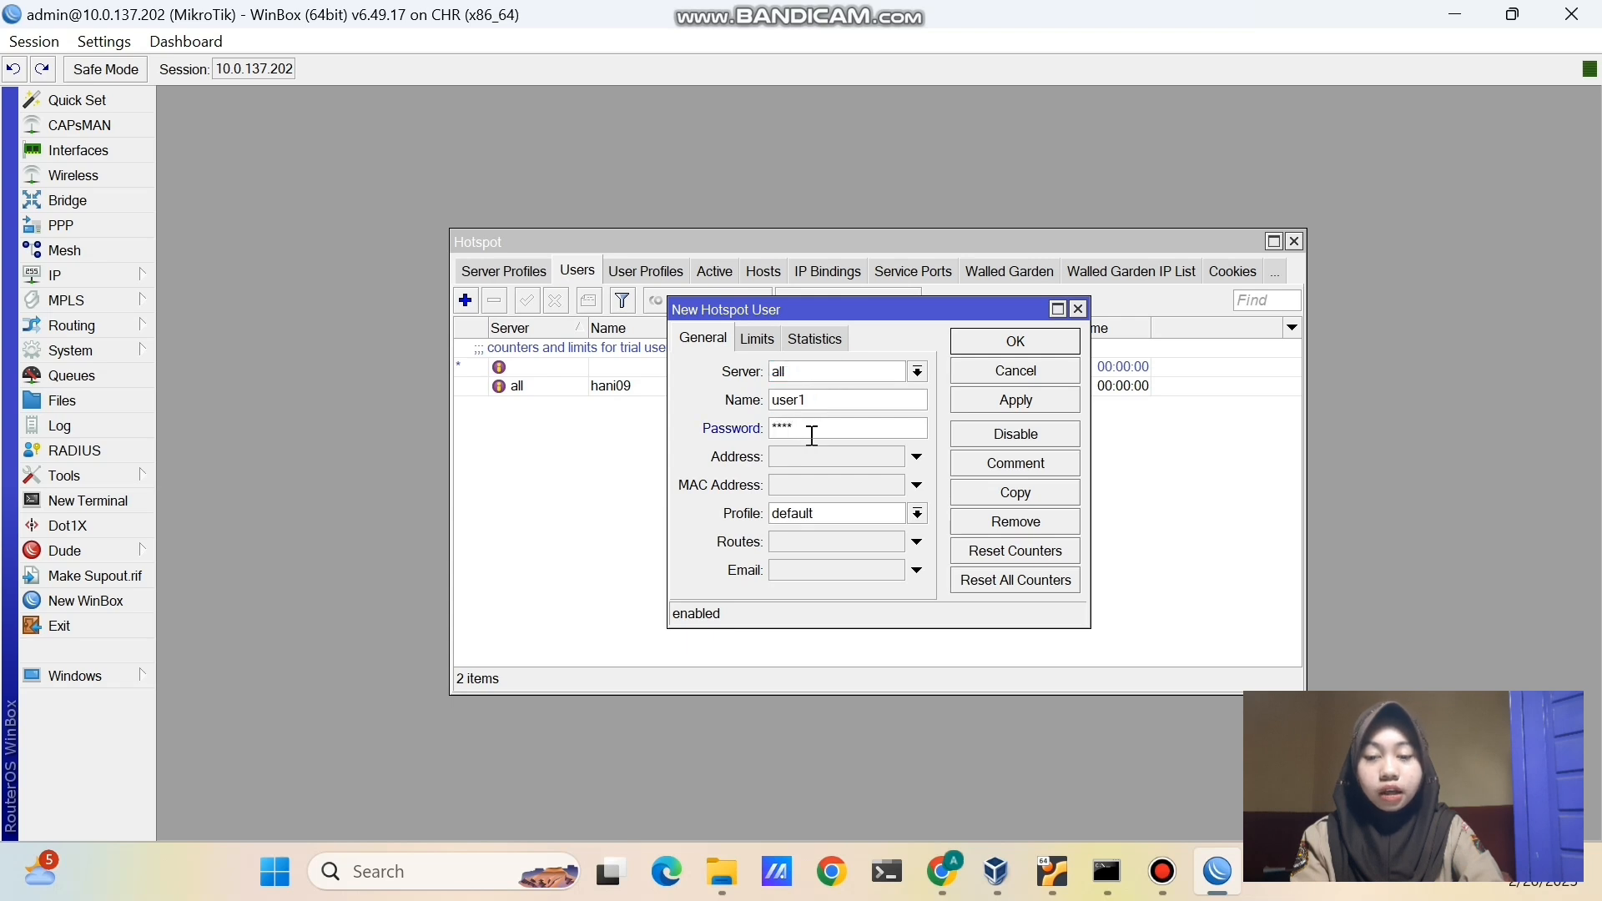
pyautogui.click(116, 41)
pyautogui.press('Escape')
pyautogui.press('Return')
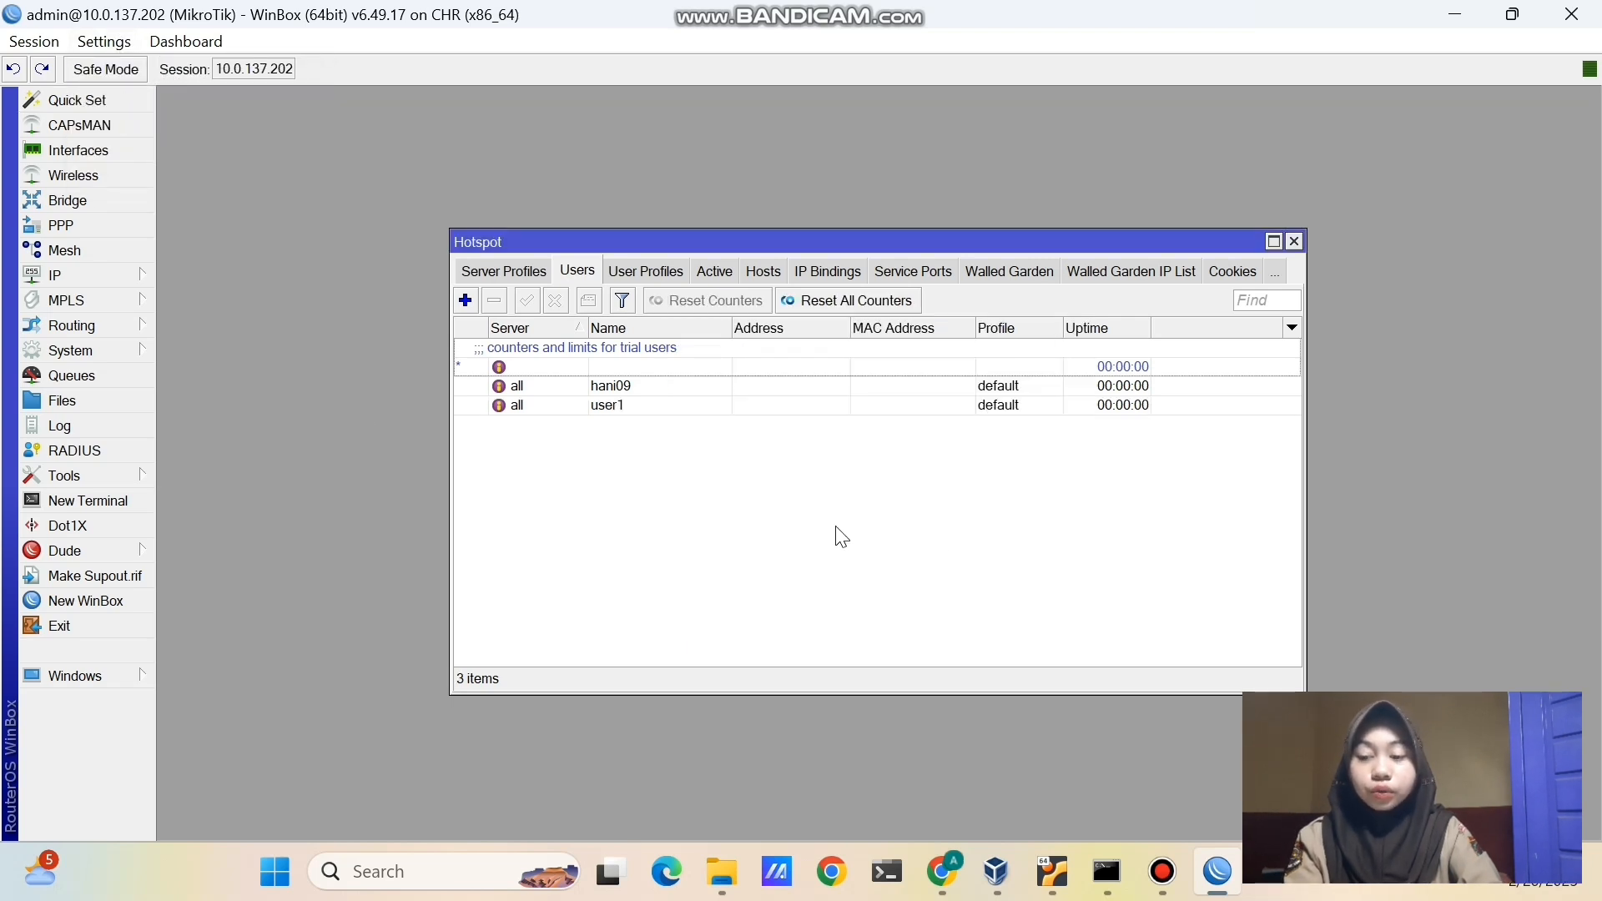
pyautogui.click(702, 412)
# - Open 10.5.50.1/status in a new Chrome tab on the client and log out of the hotspot
pyautogui.click(943, 873)
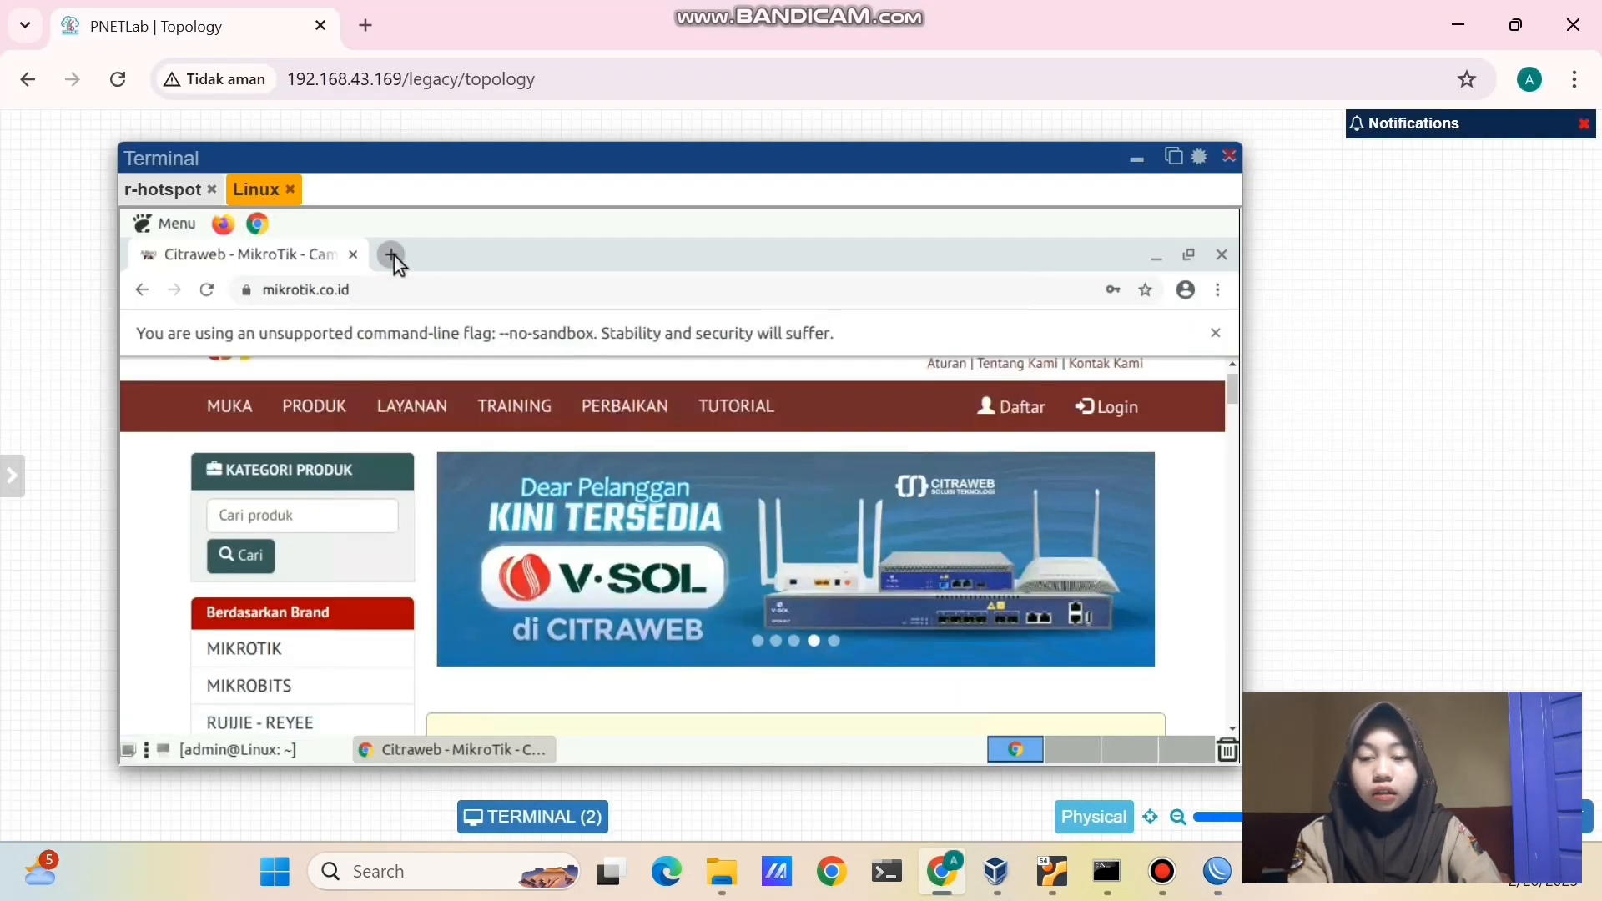
pyautogui.click(392, 255)
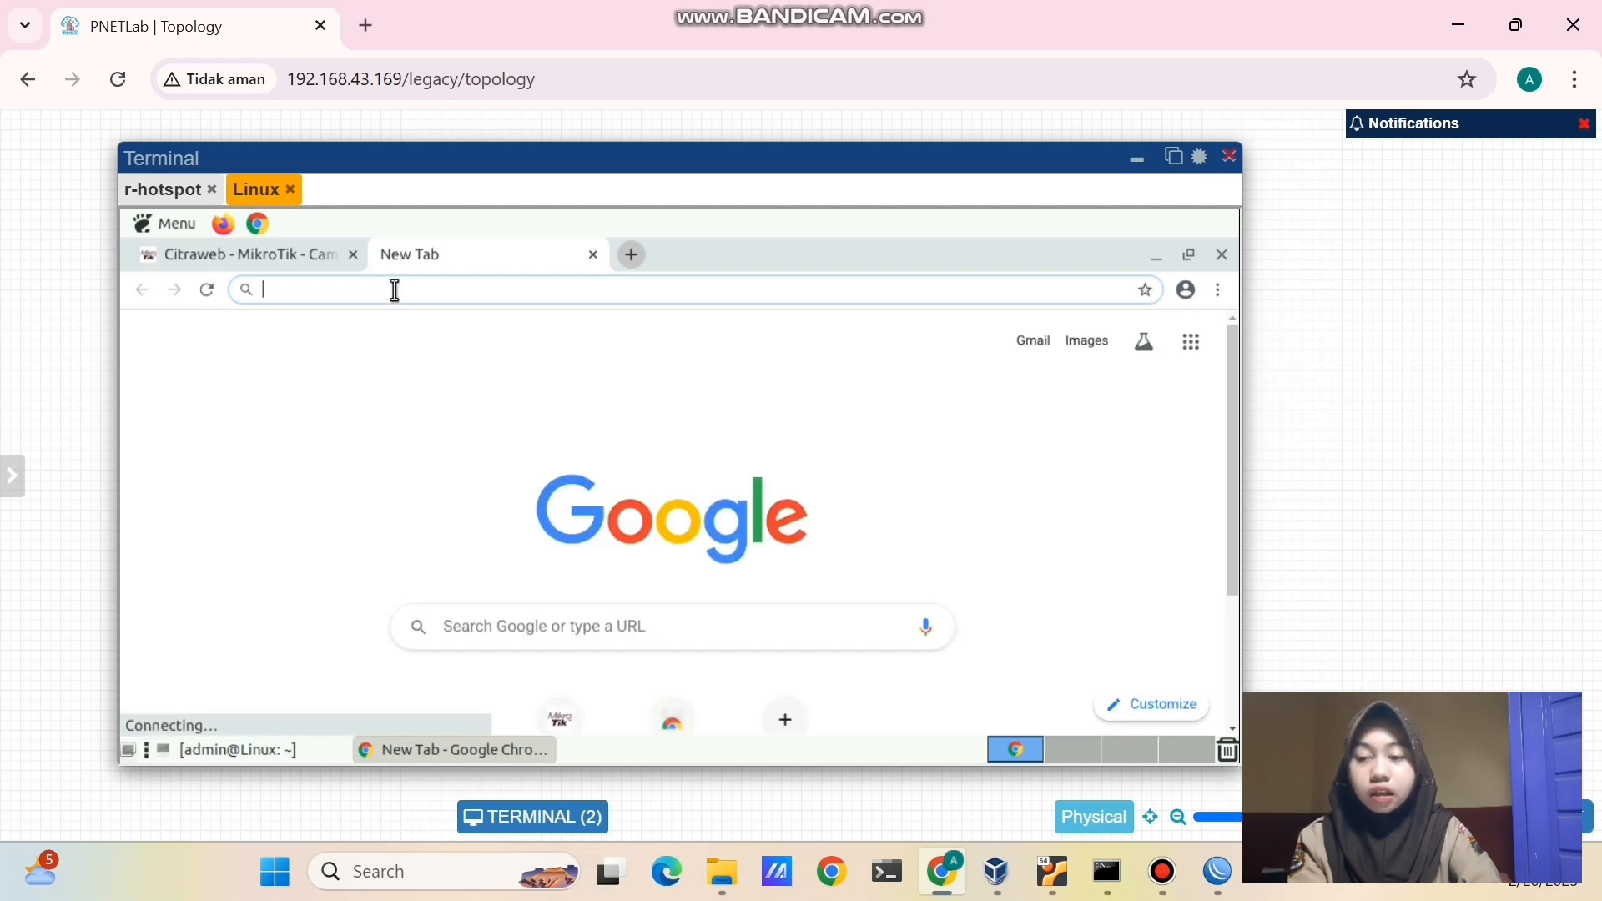
pyautogui.write('10.5')
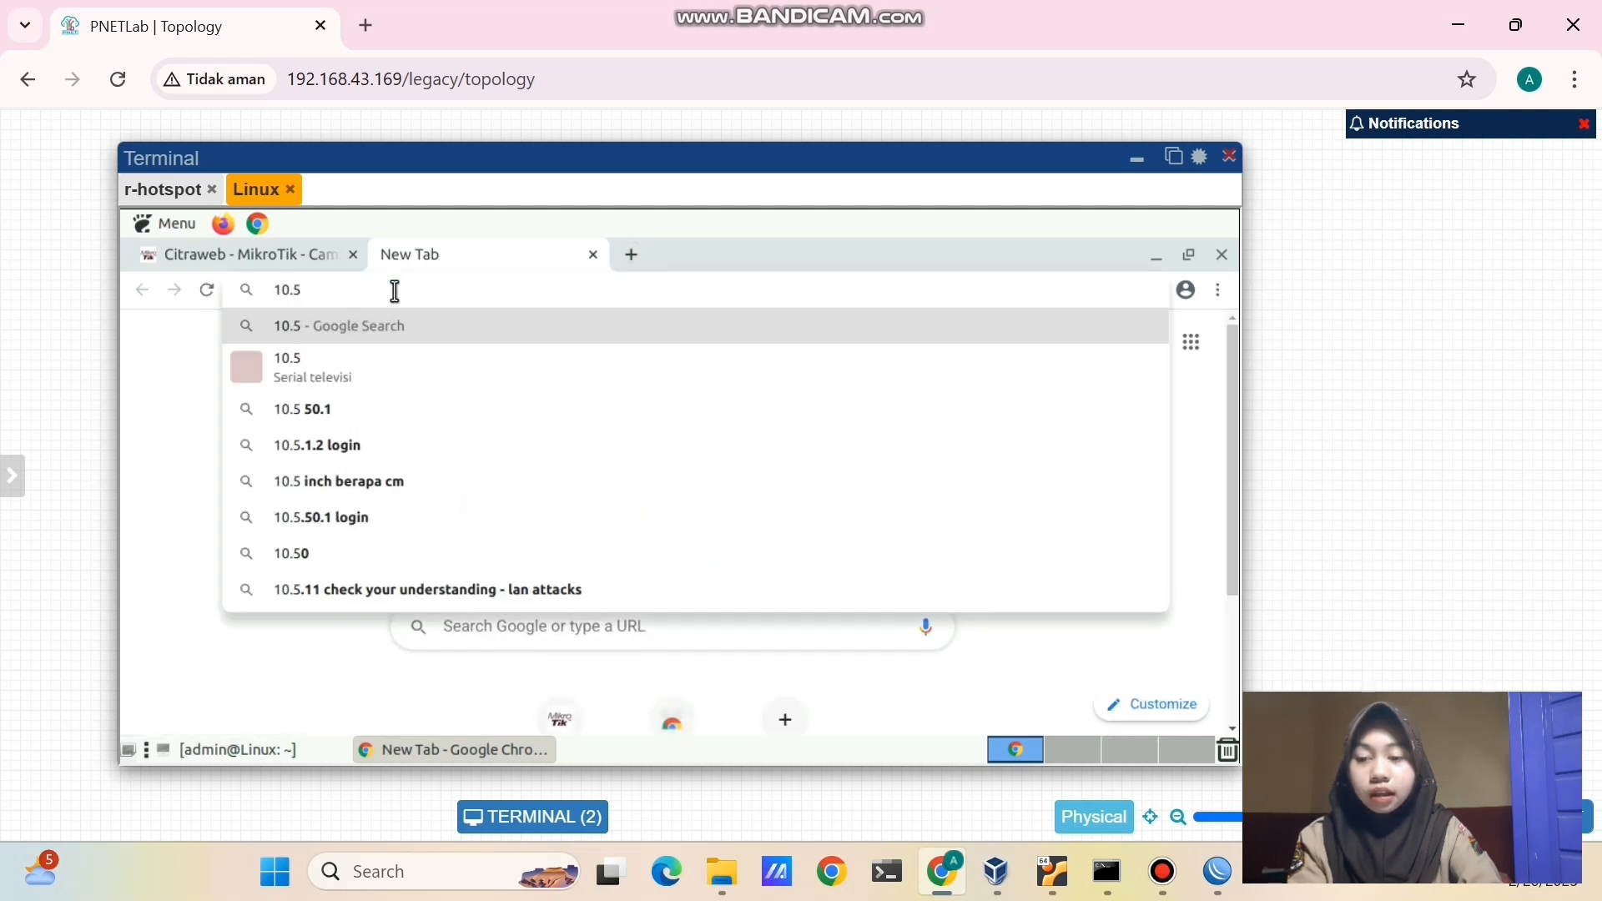
pyautogui.write('.50.1/status')
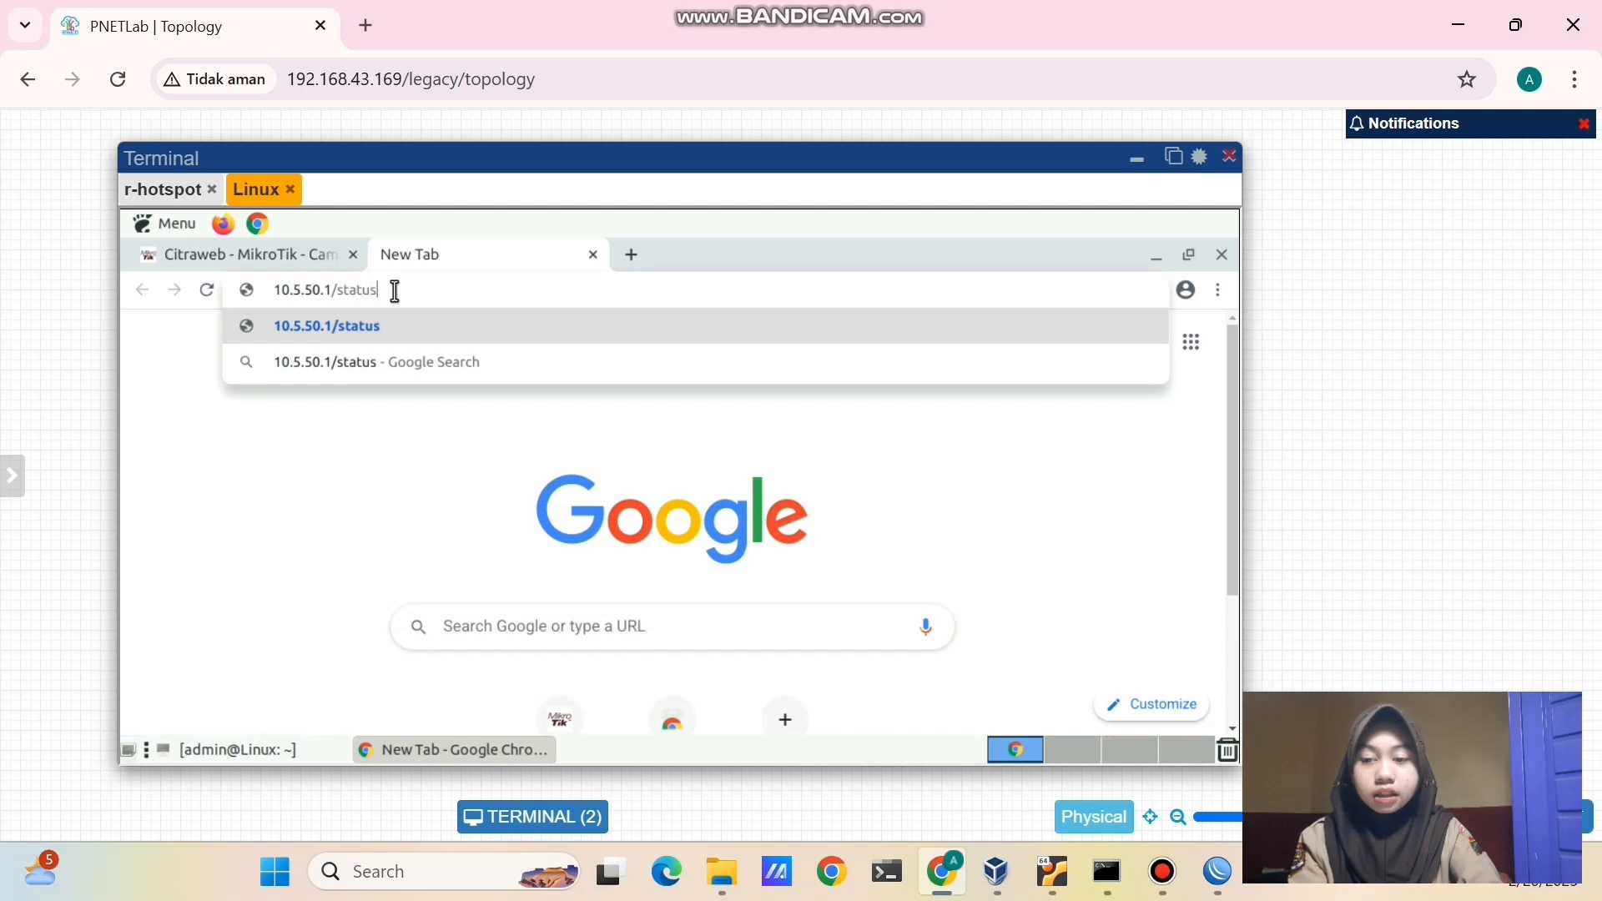
pyautogui.press('Return')
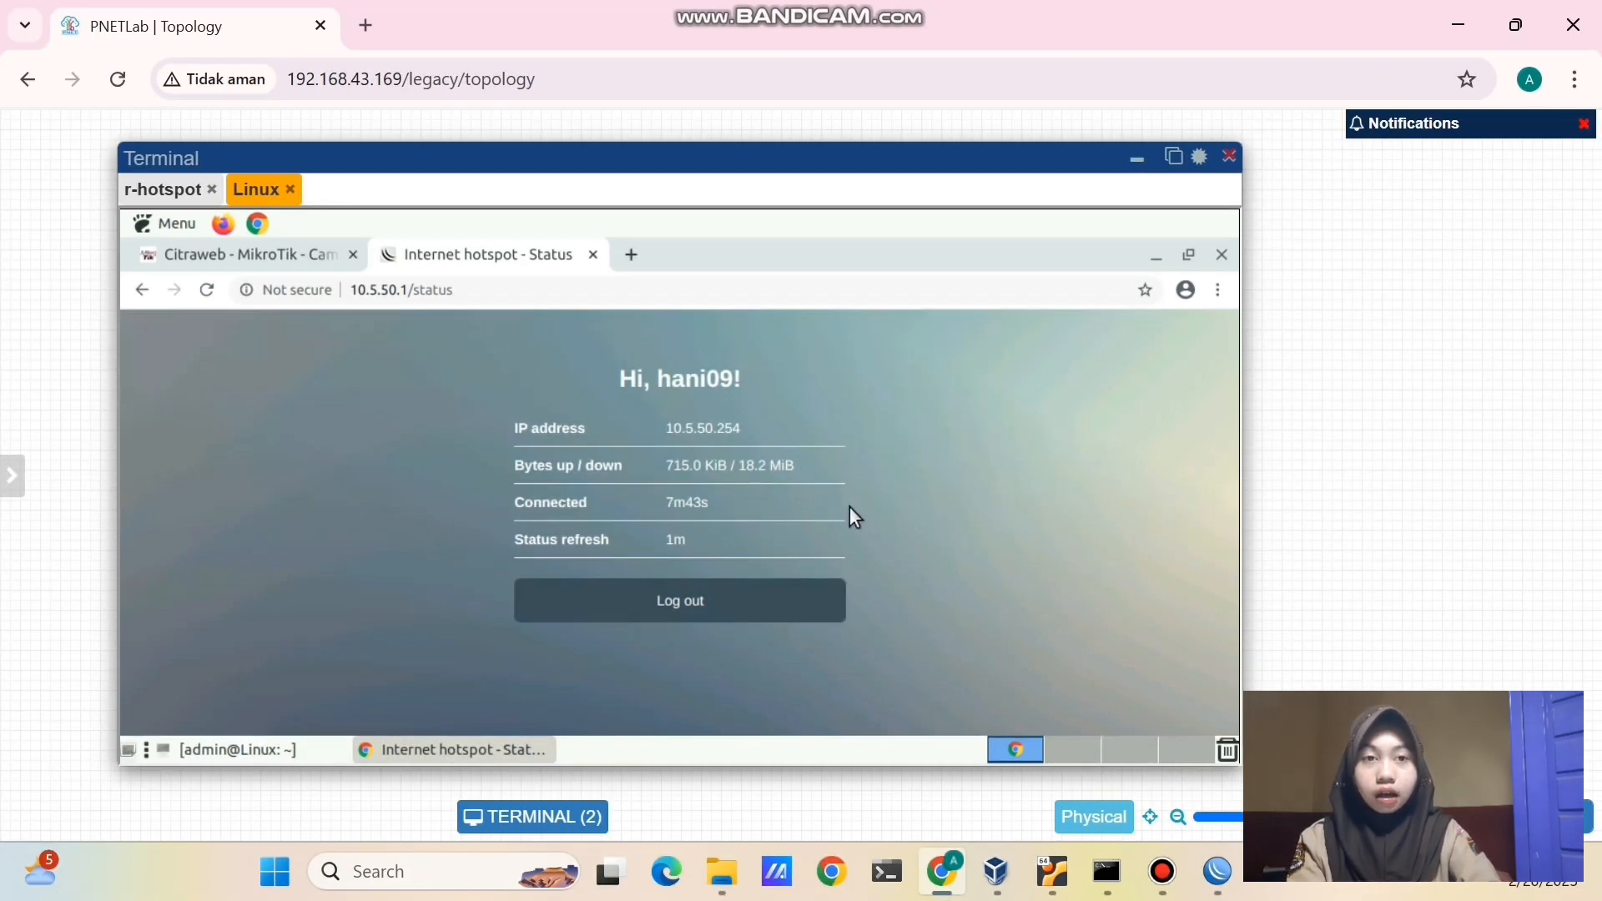
pyautogui.click(810, 604)
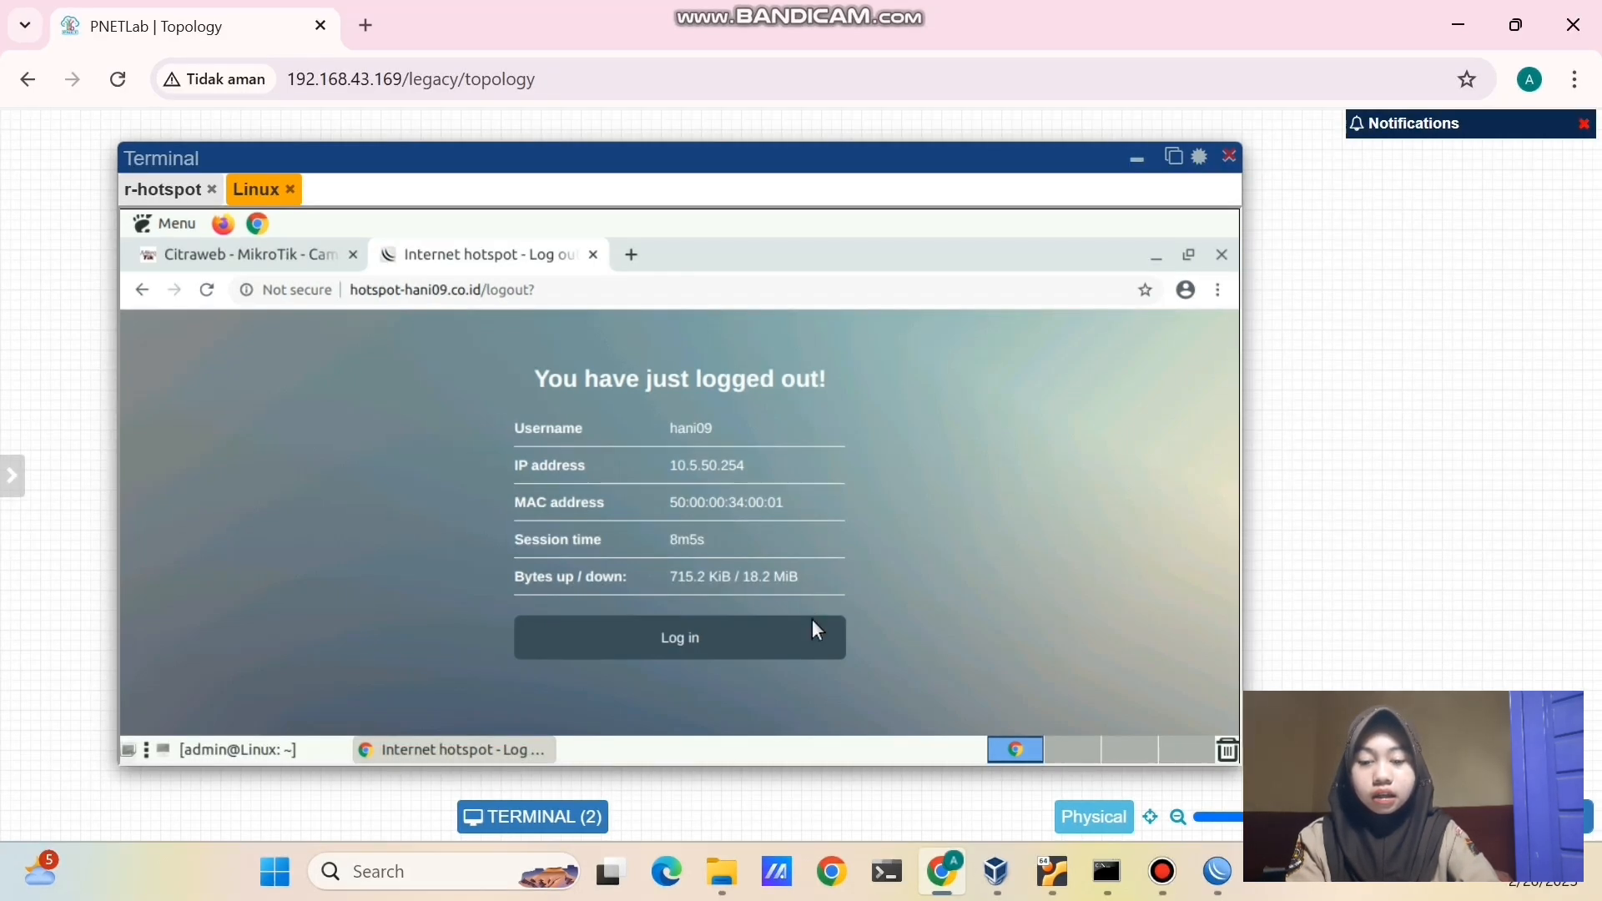
# - Log the Linux client back into the hotspot, reaching a fresh session at 10.5.50.254
pyautogui.click(806, 645)
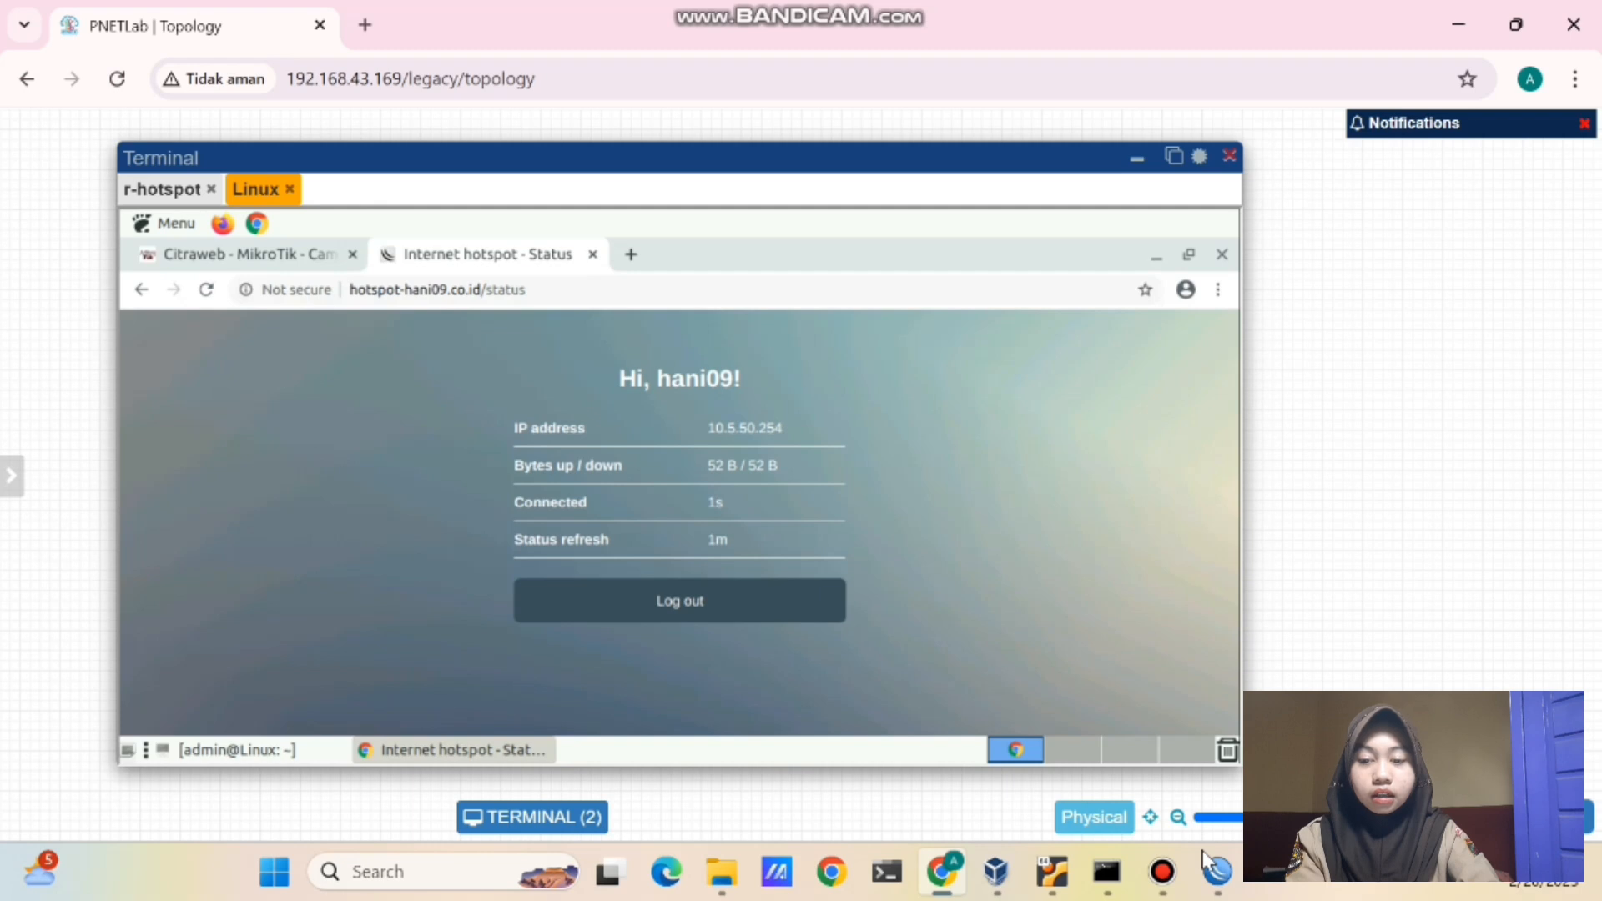
# - Turn off cookie login in the hsprof1 hotspot server profile
pyautogui.click(1217, 872)
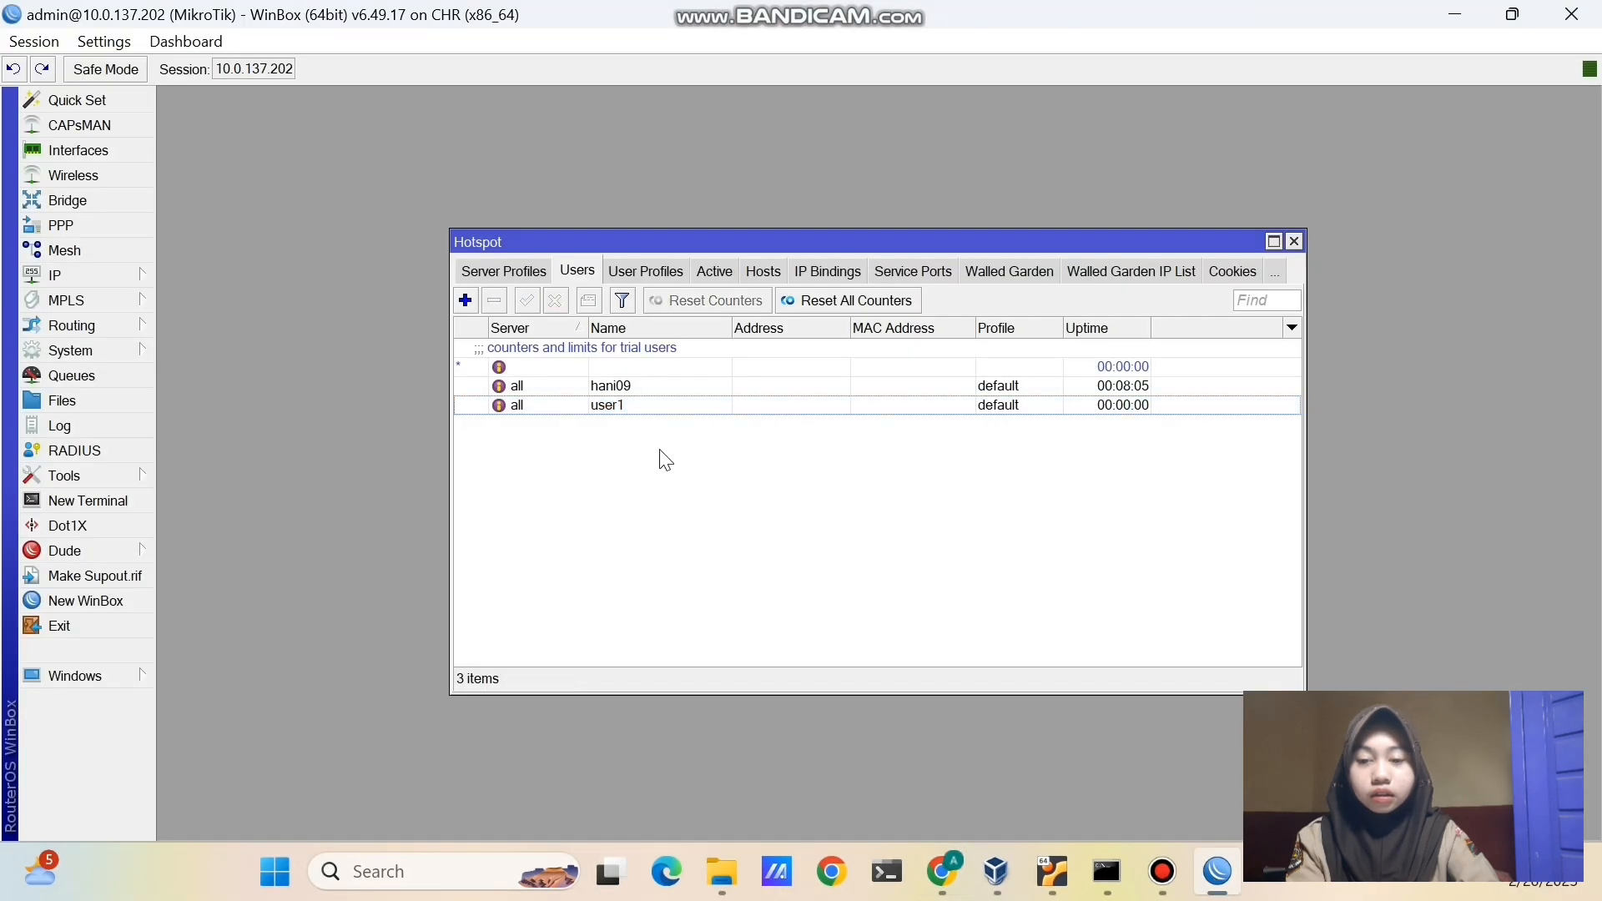
pyautogui.click(532, 268)
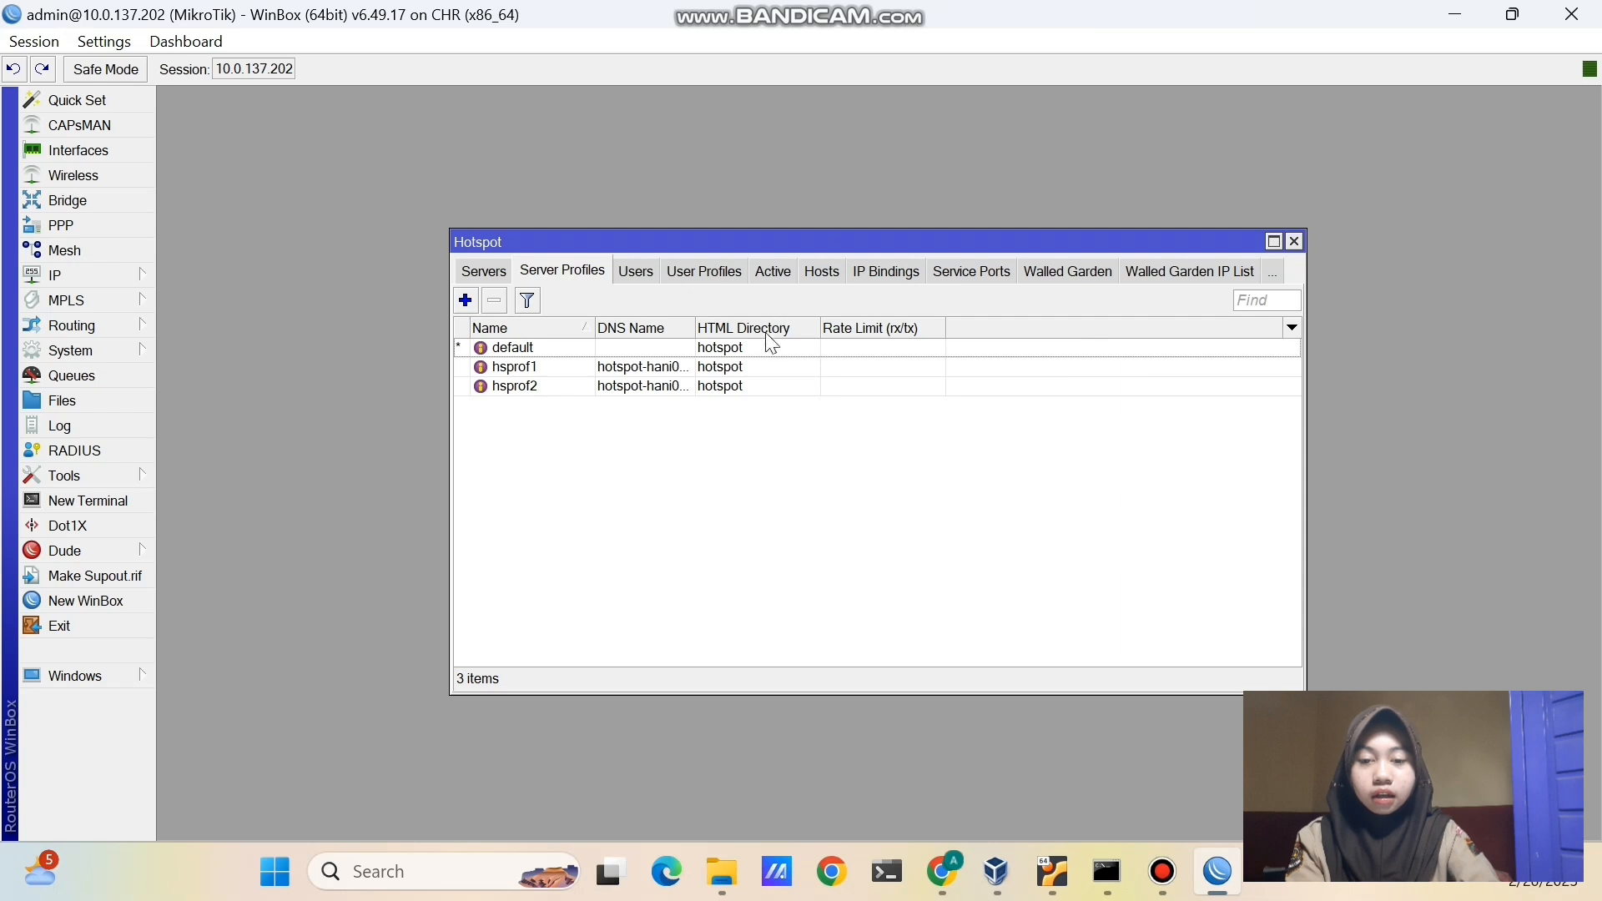
pyautogui.doubleClick(762, 366)
pyautogui.click(707, 262)
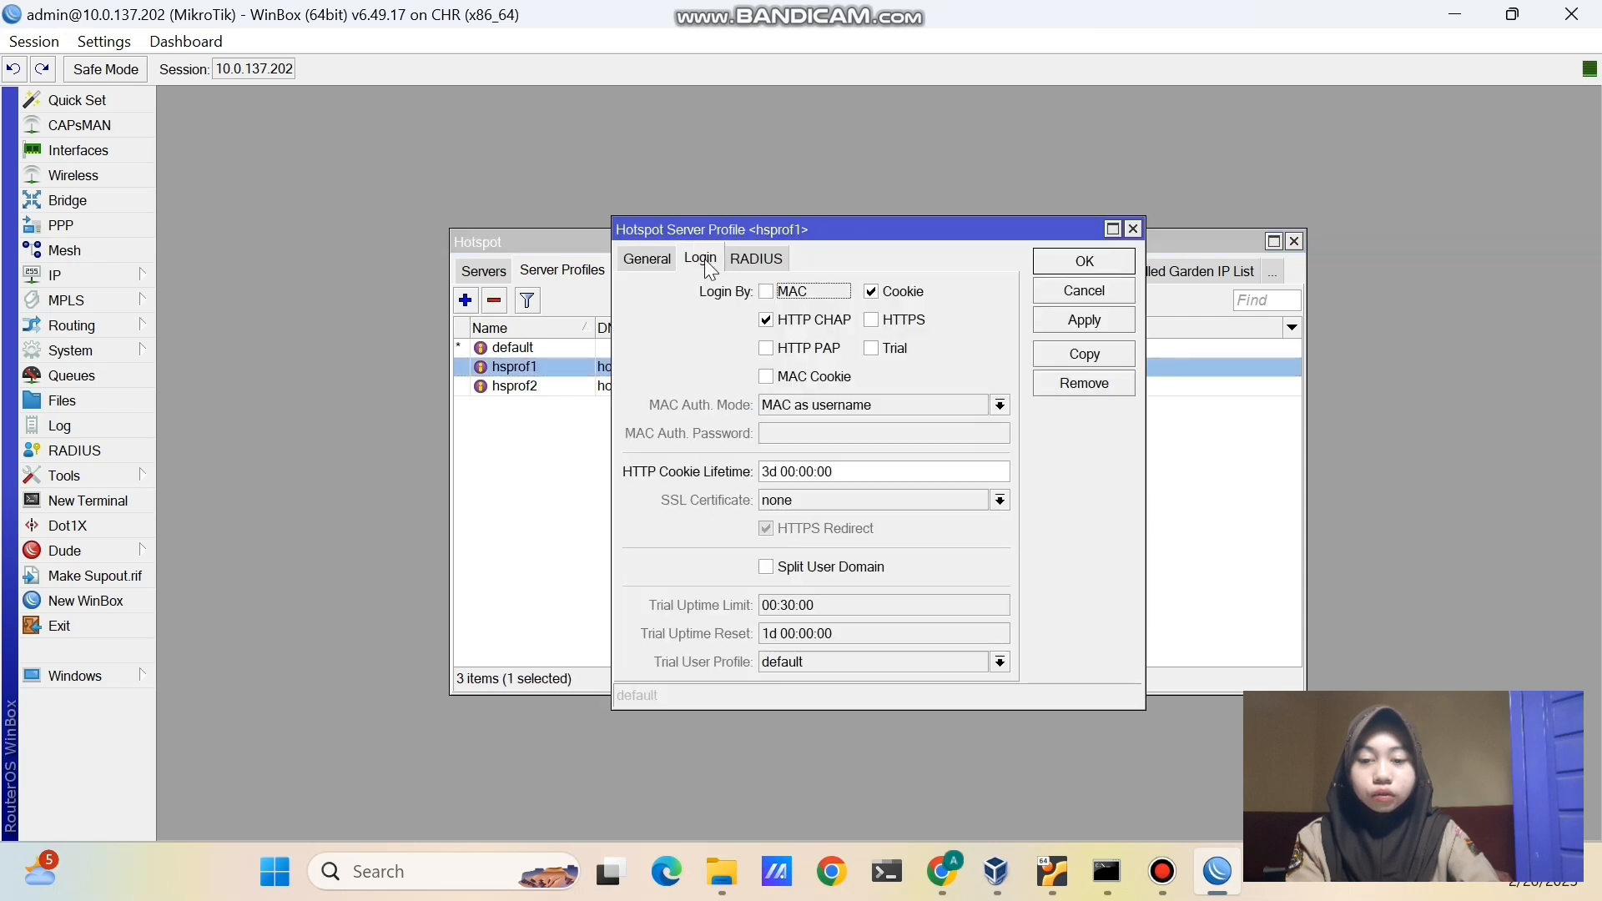
pyautogui.click(871, 292)
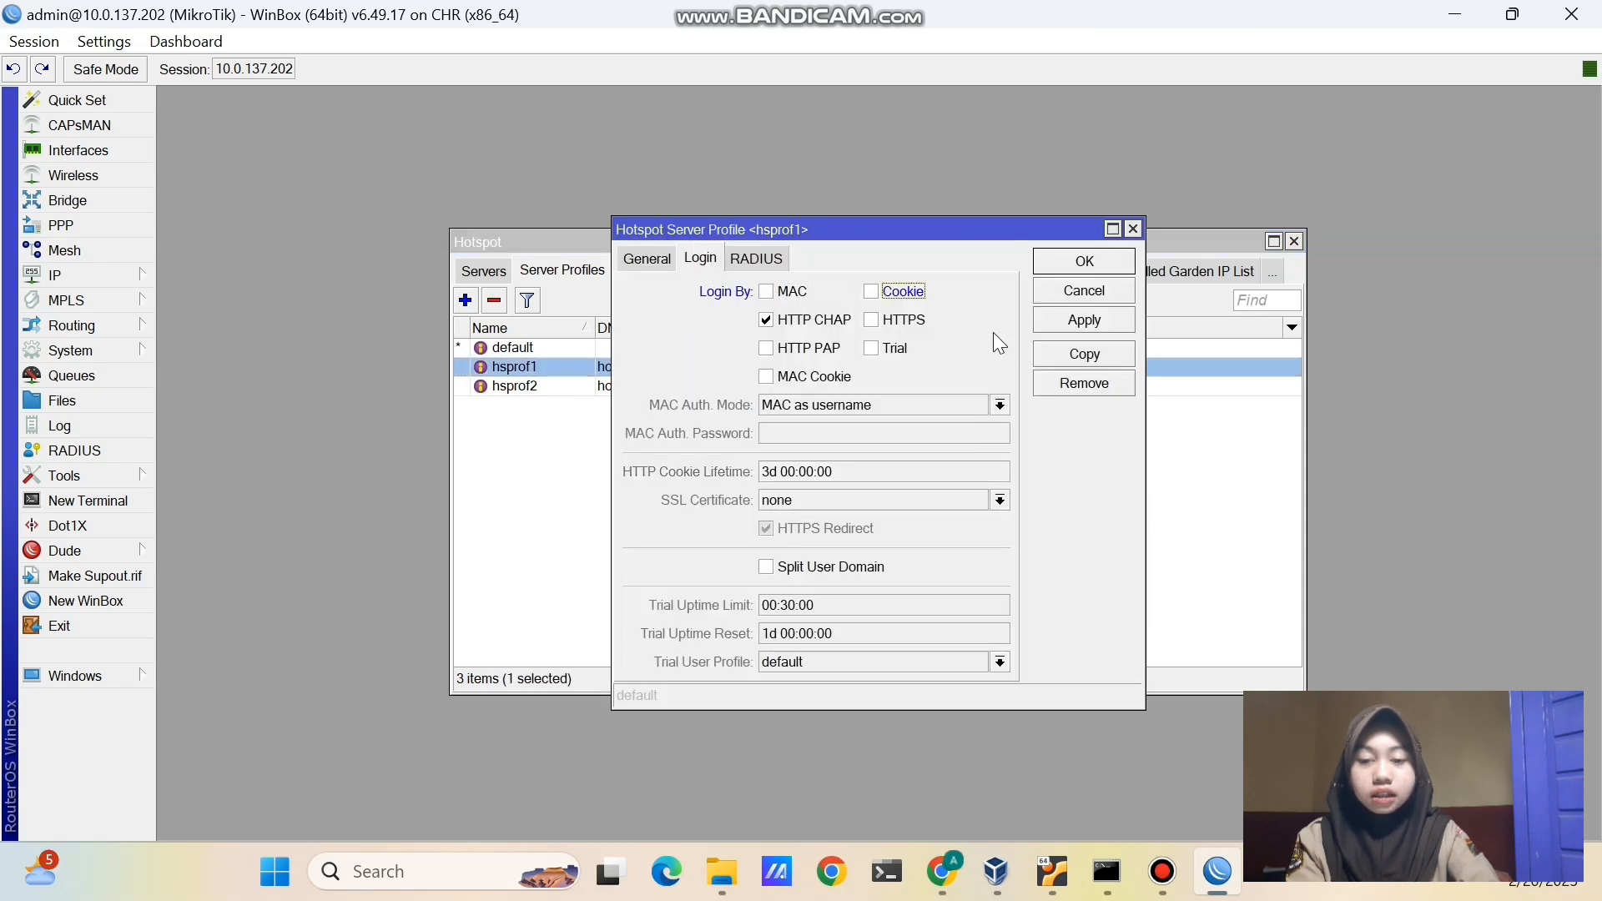
pyautogui.click(1060, 325)
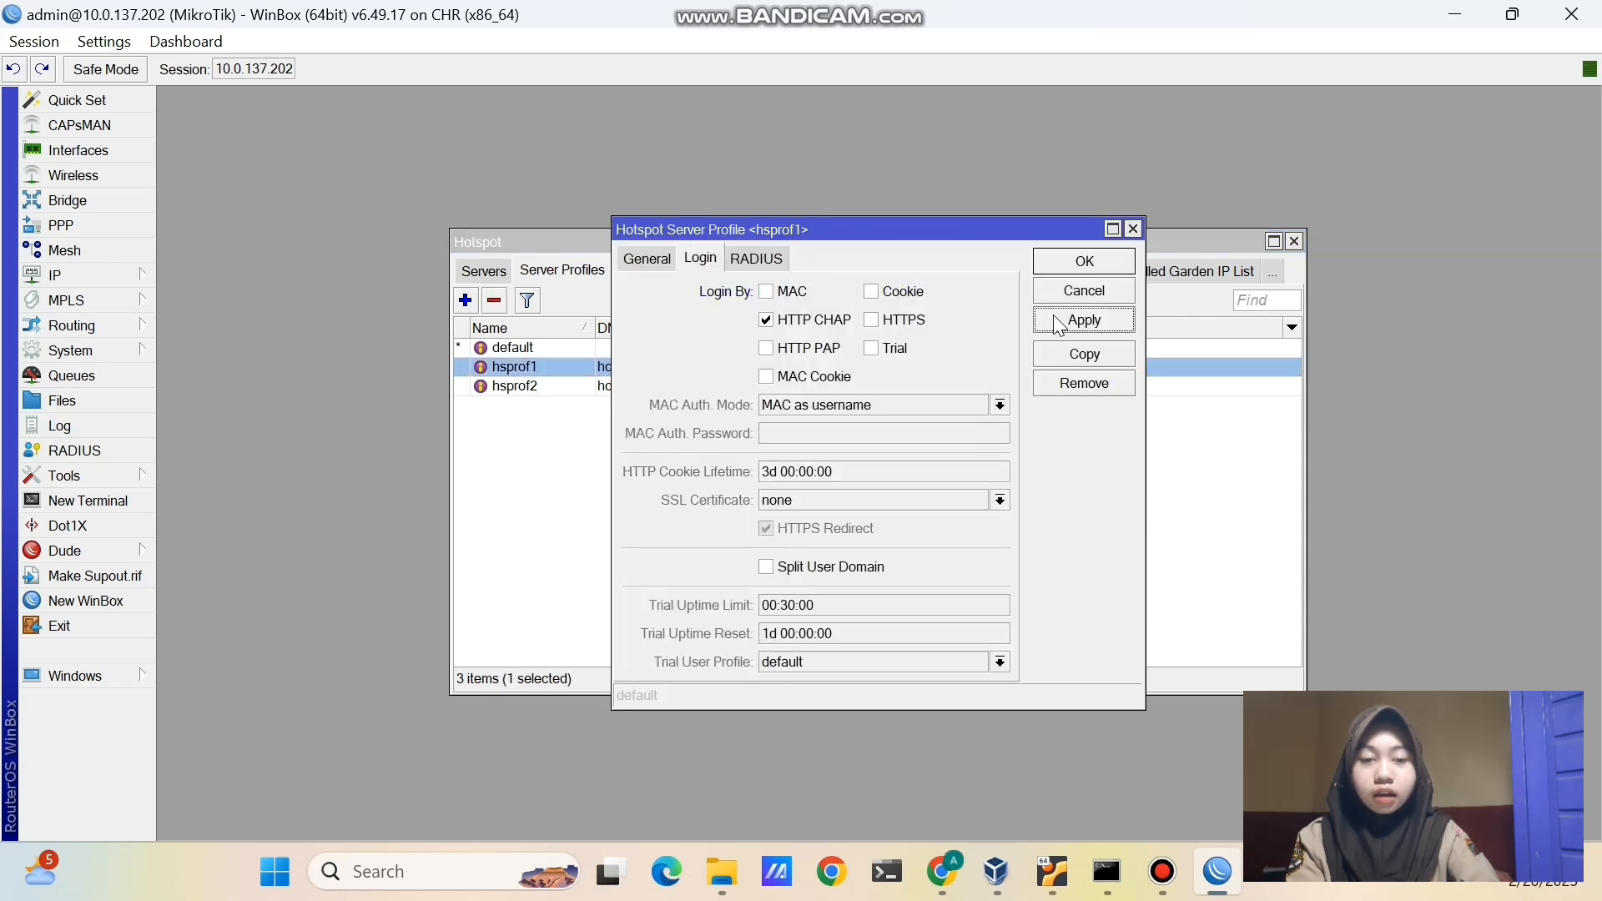
pyautogui.click(1064, 262)
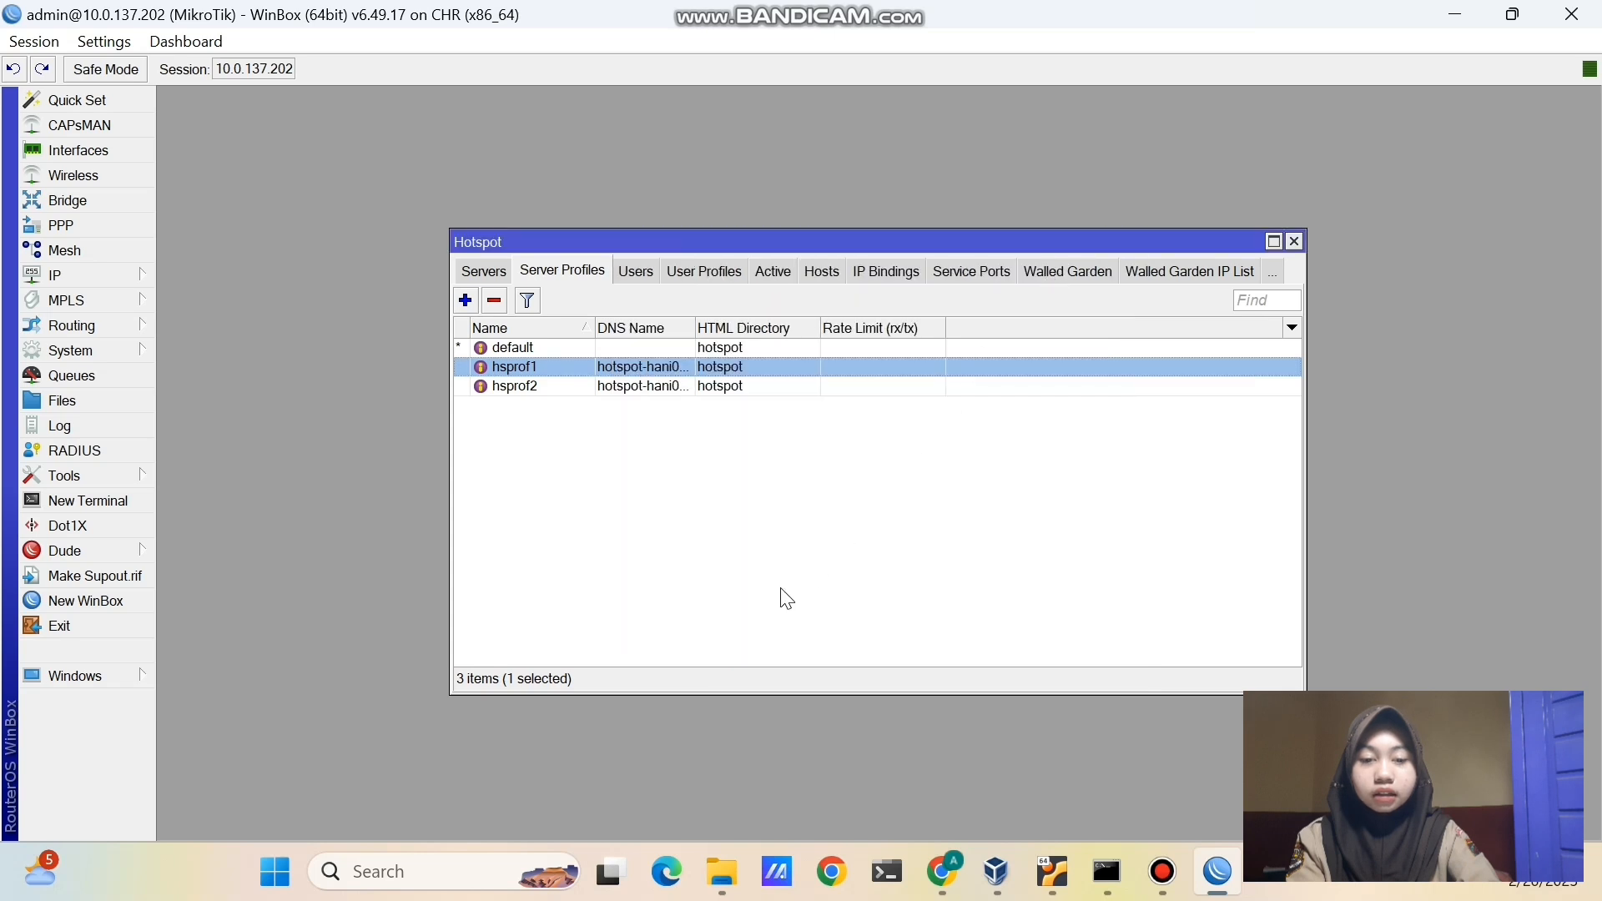
# - Delete the client's stored login cookie from the hotspot Cookies list
pyautogui.click(1271, 273)
pyautogui.click(1335, 595)
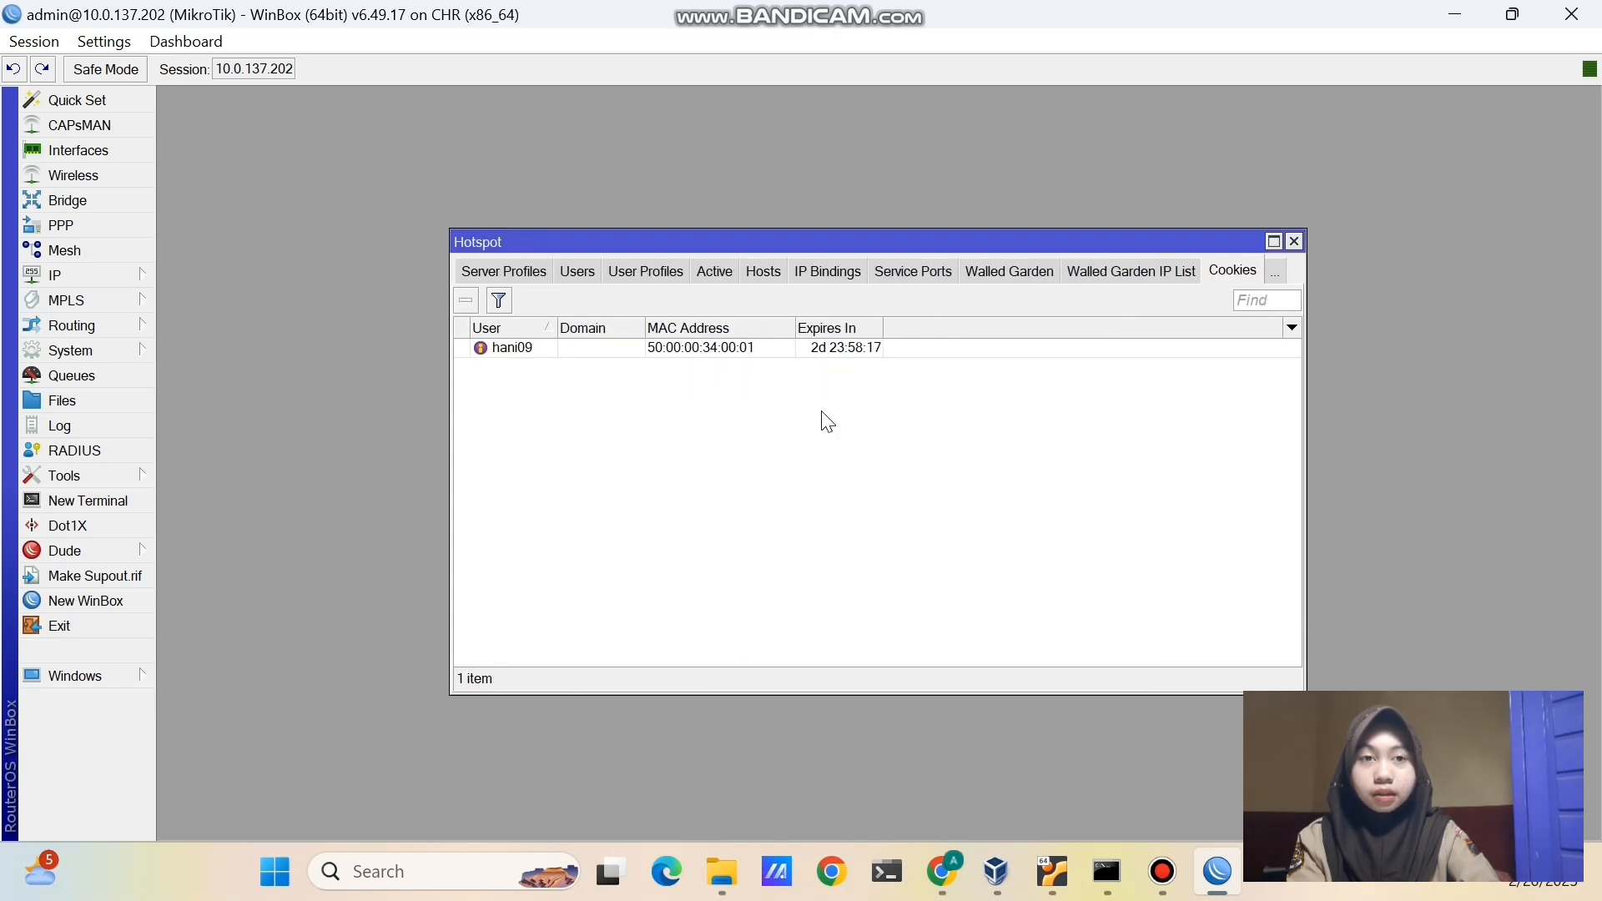
pyautogui.click(723, 347)
pyautogui.click(464, 302)
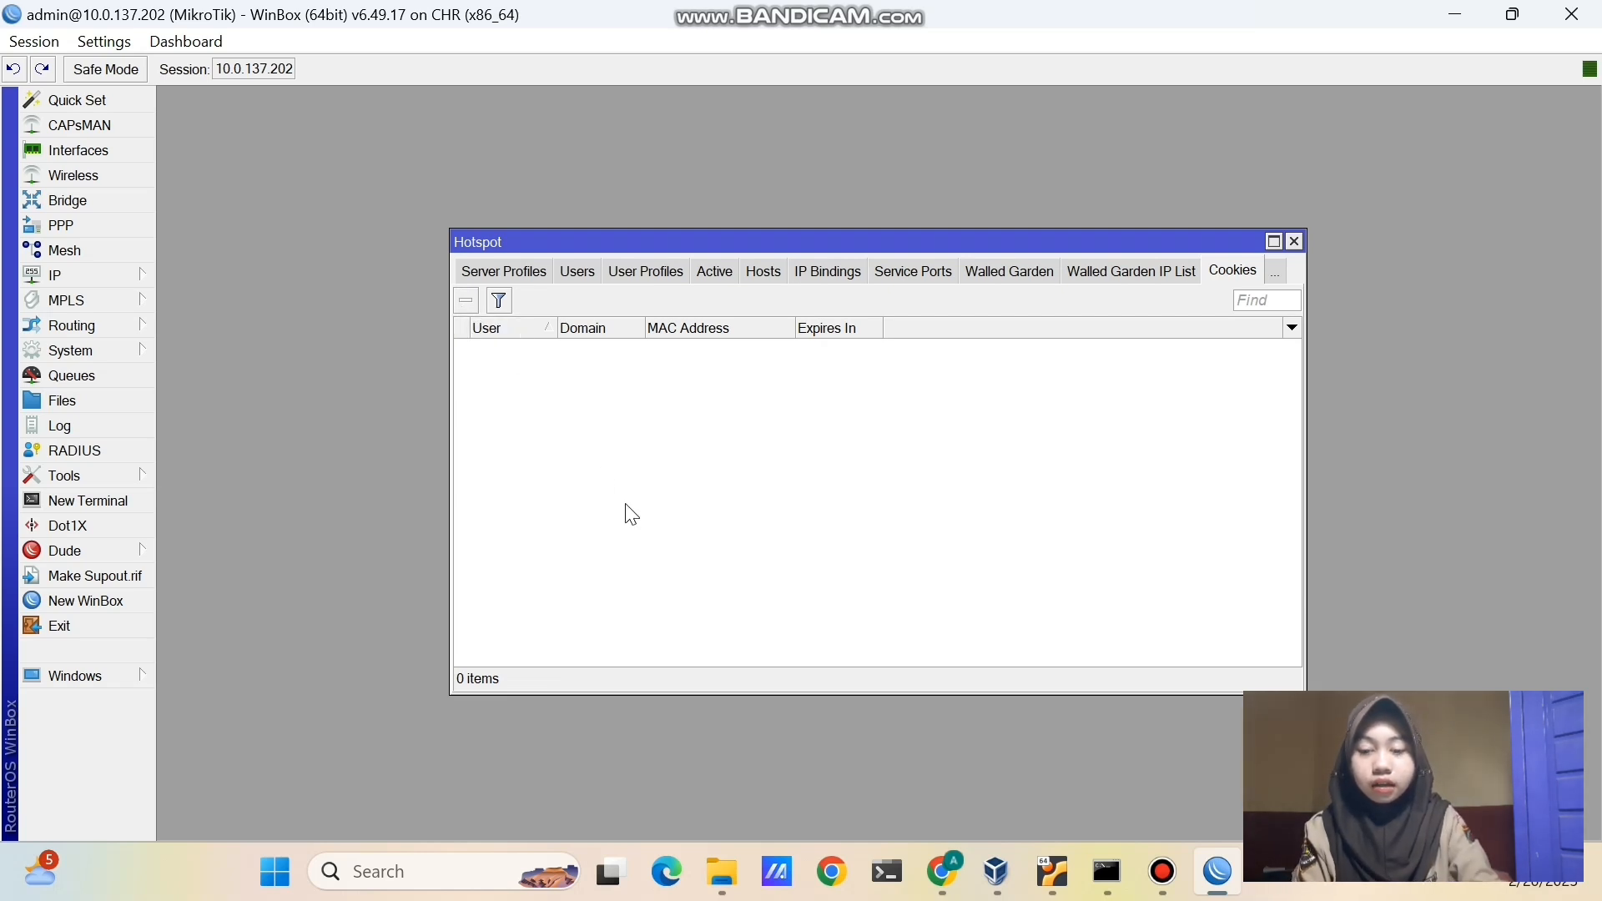
pyautogui.click(940, 878)
# - Log the current user out of the hotspot and sign back in as user1 with its password
pyautogui.click(761, 613)
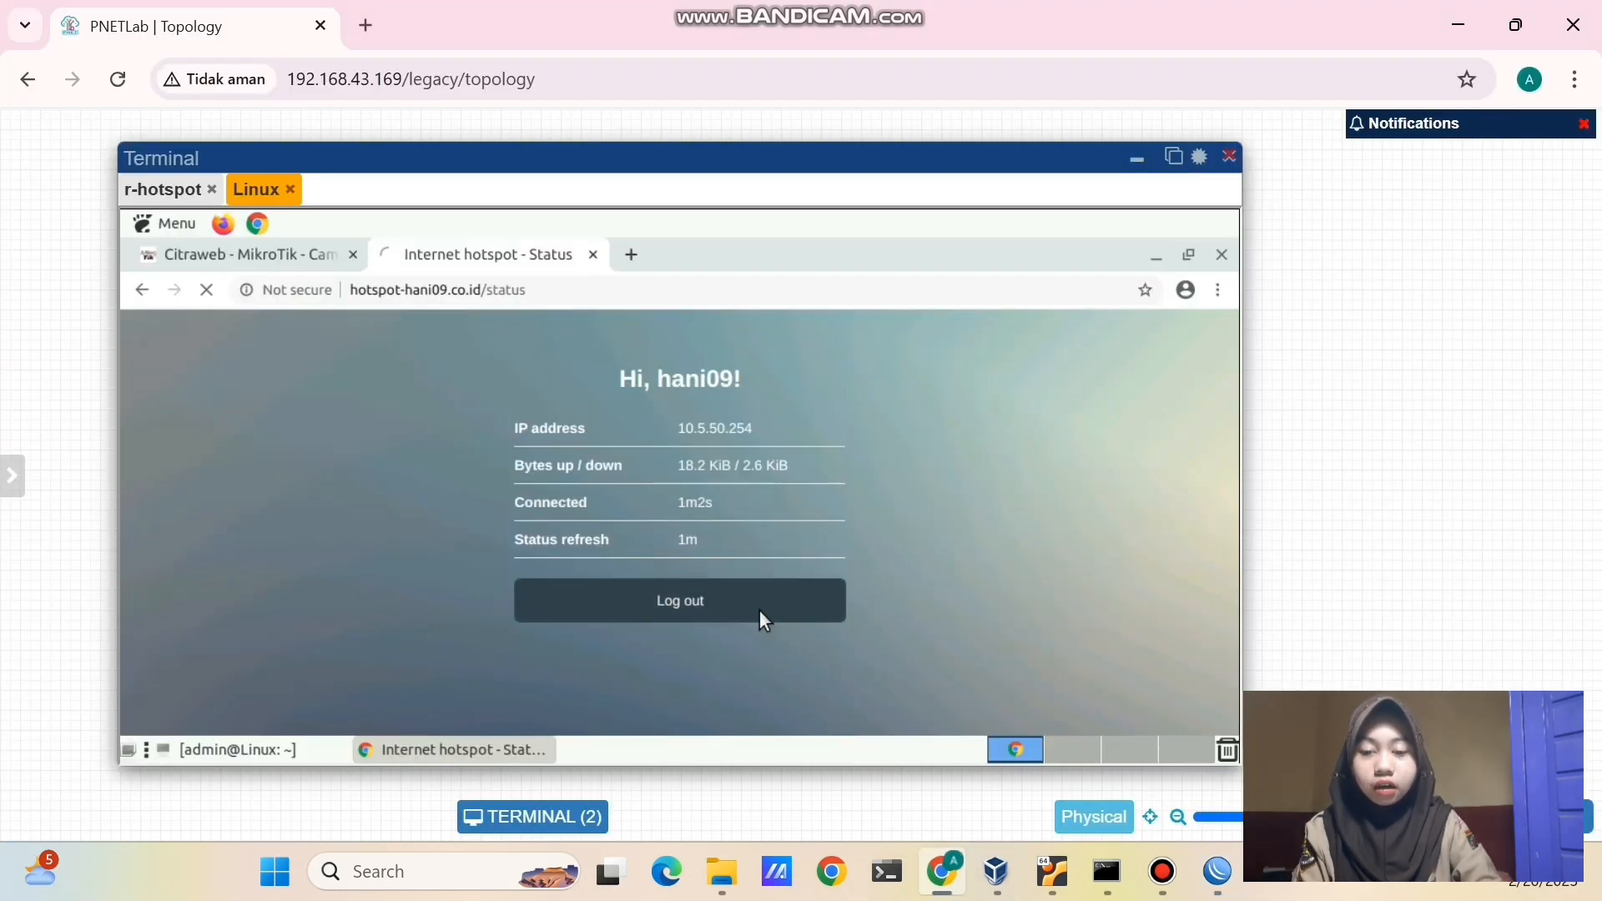
pyautogui.click(789, 650)
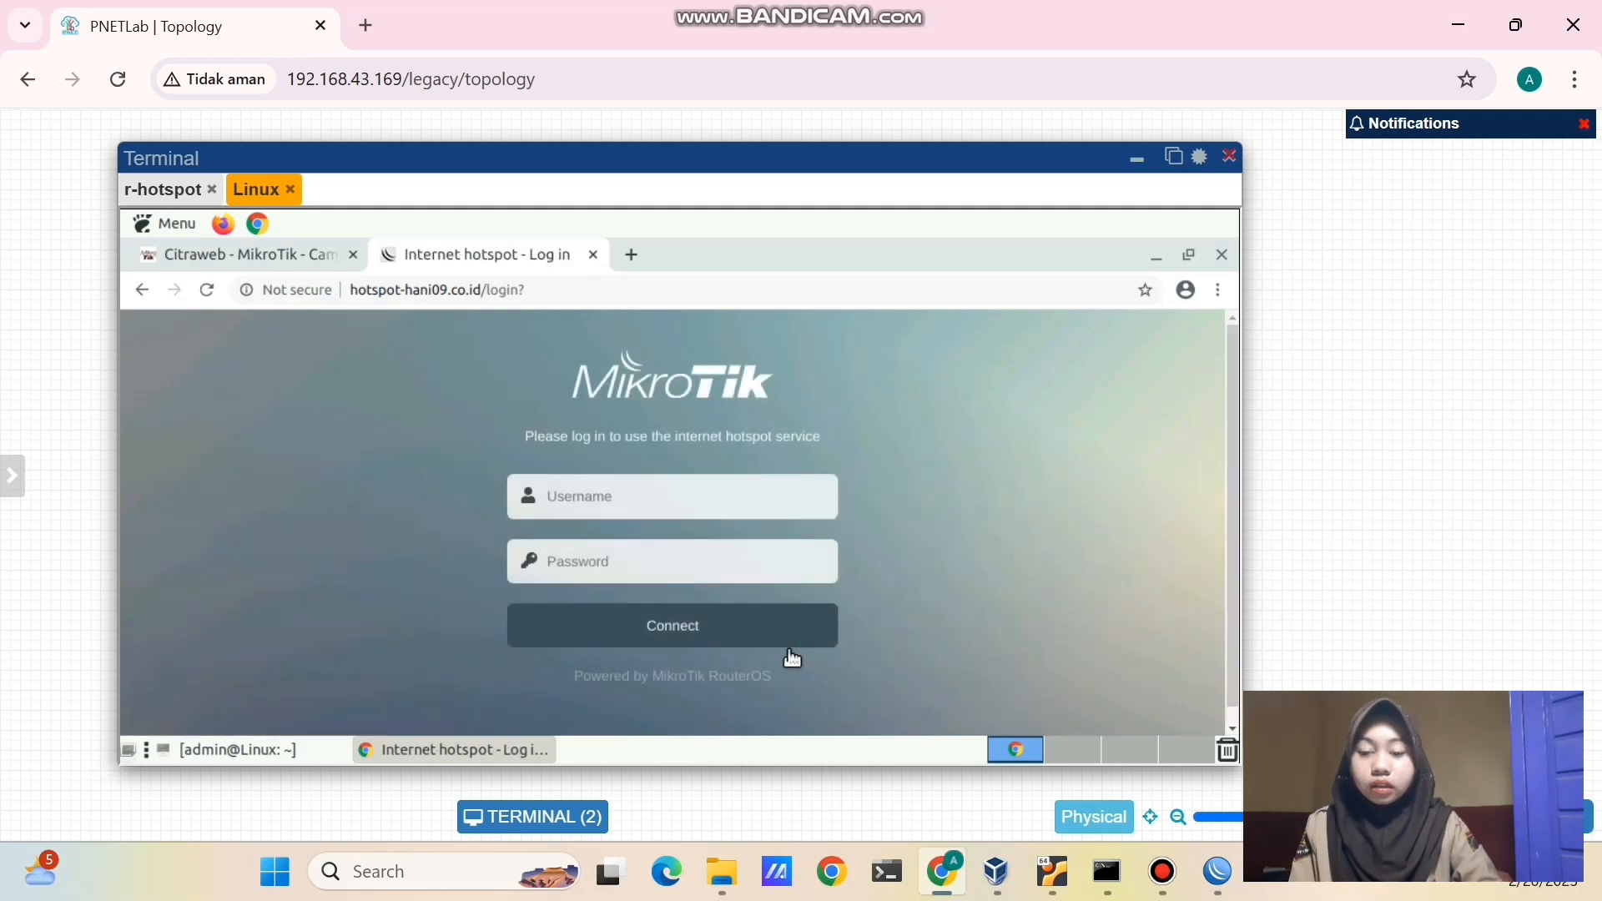
pyautogui.click(682, 504)
pyautogui.write('user1')
pyautogui.click(639, 582)
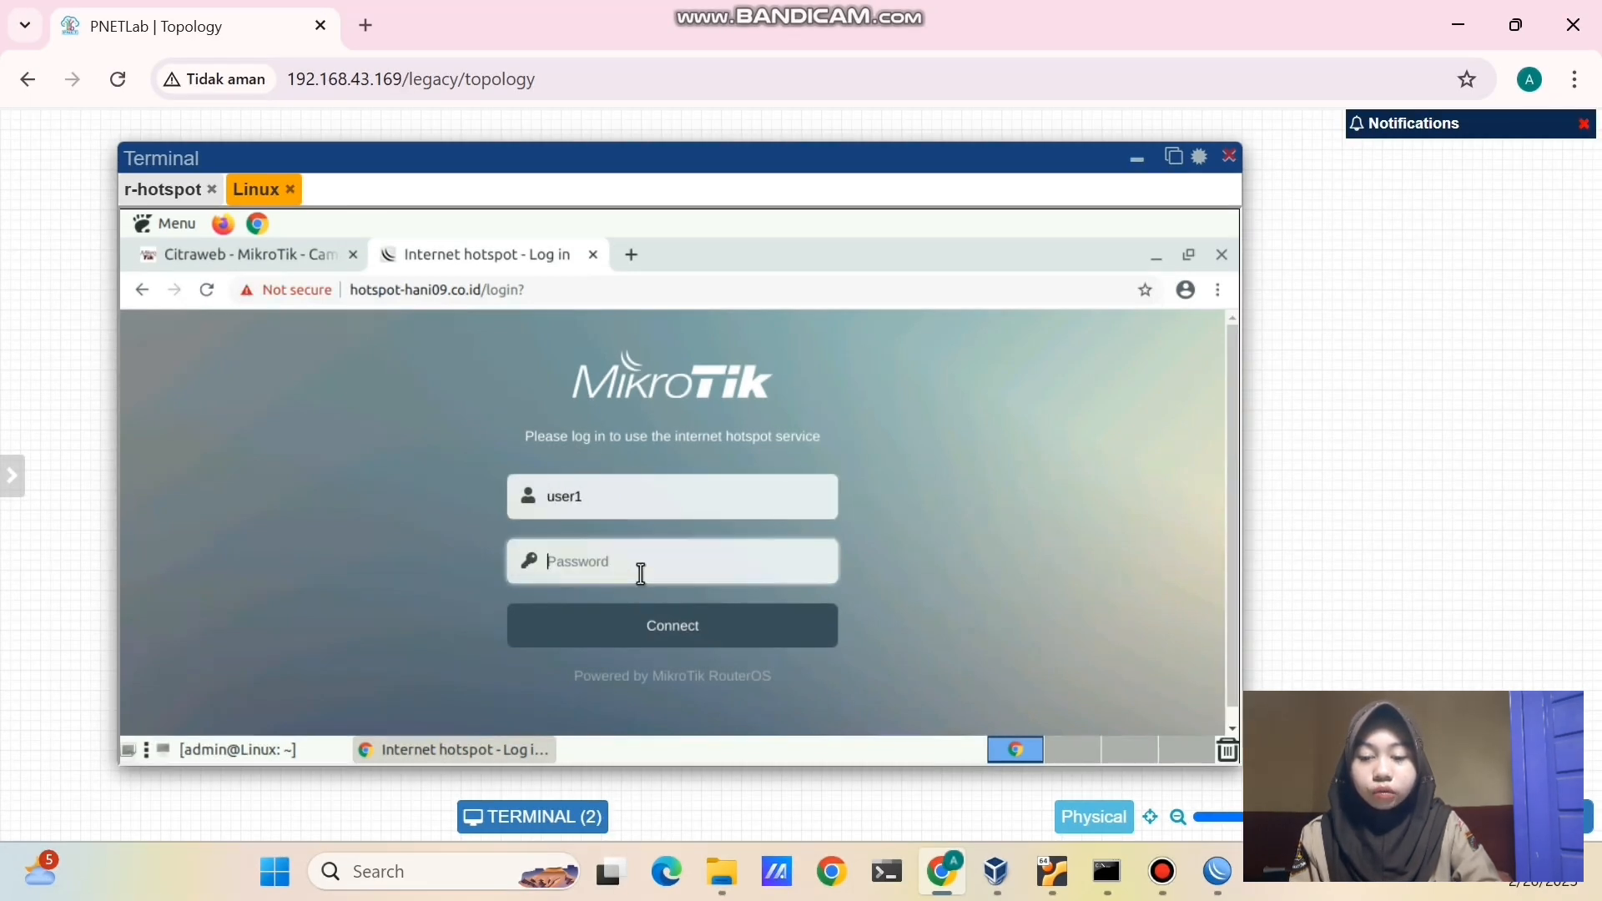
pyautogui.write('1234')
pyautogui.click(665, 632)
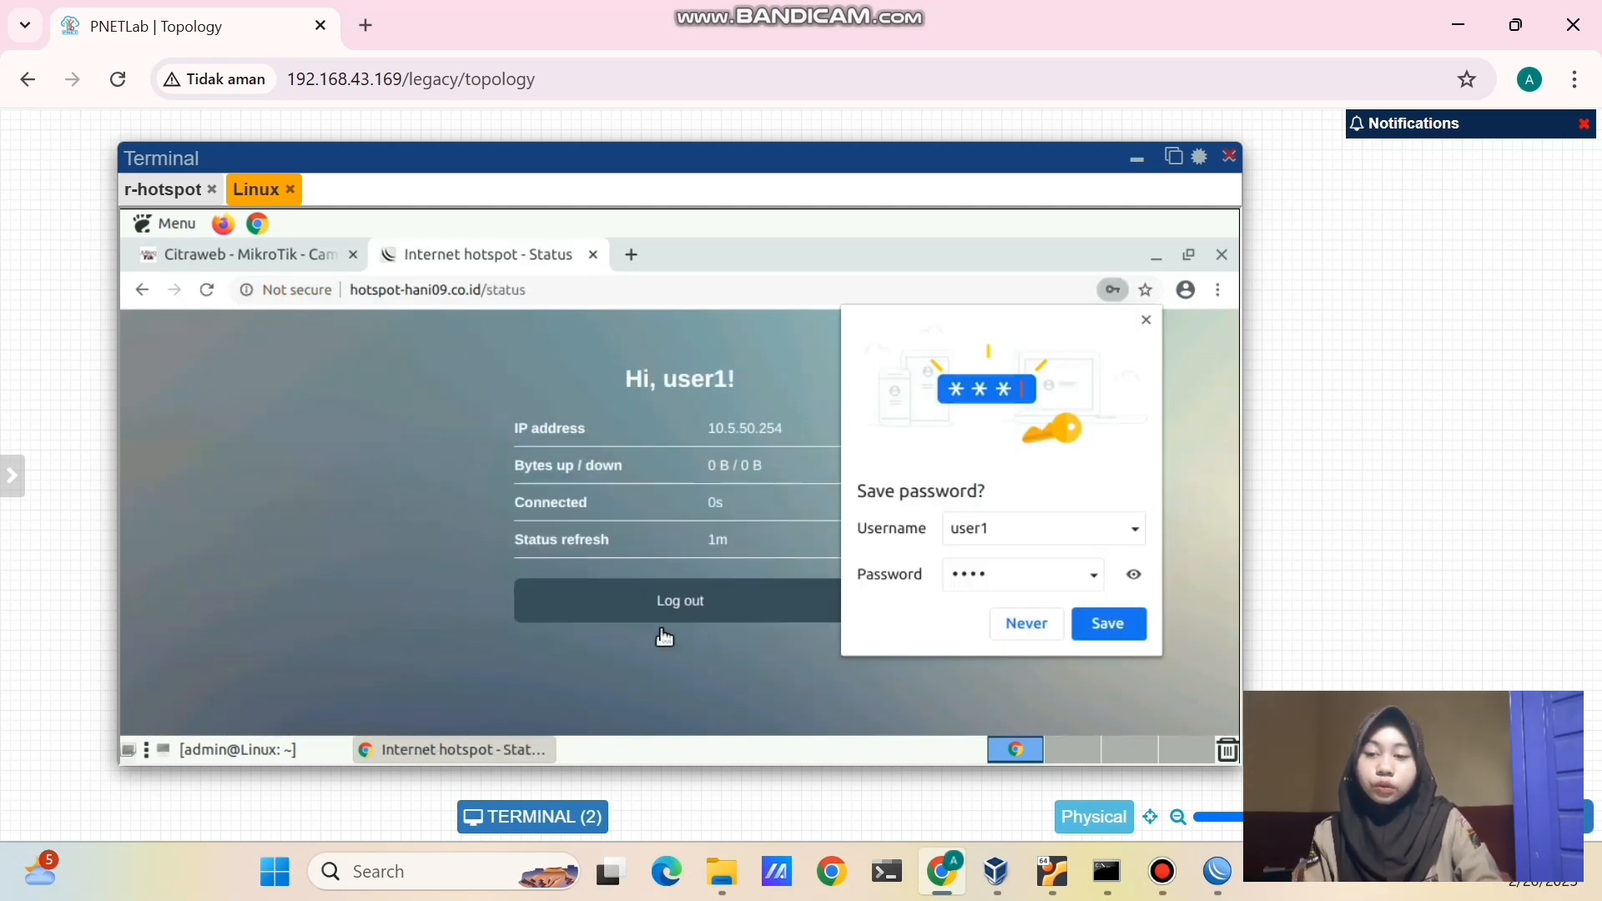
pyautogui.hotkey('ctrl', 't')
# - Search Google for 'youtube' on the client to confirm user1 has internet access
pyautogui.write('youtube')
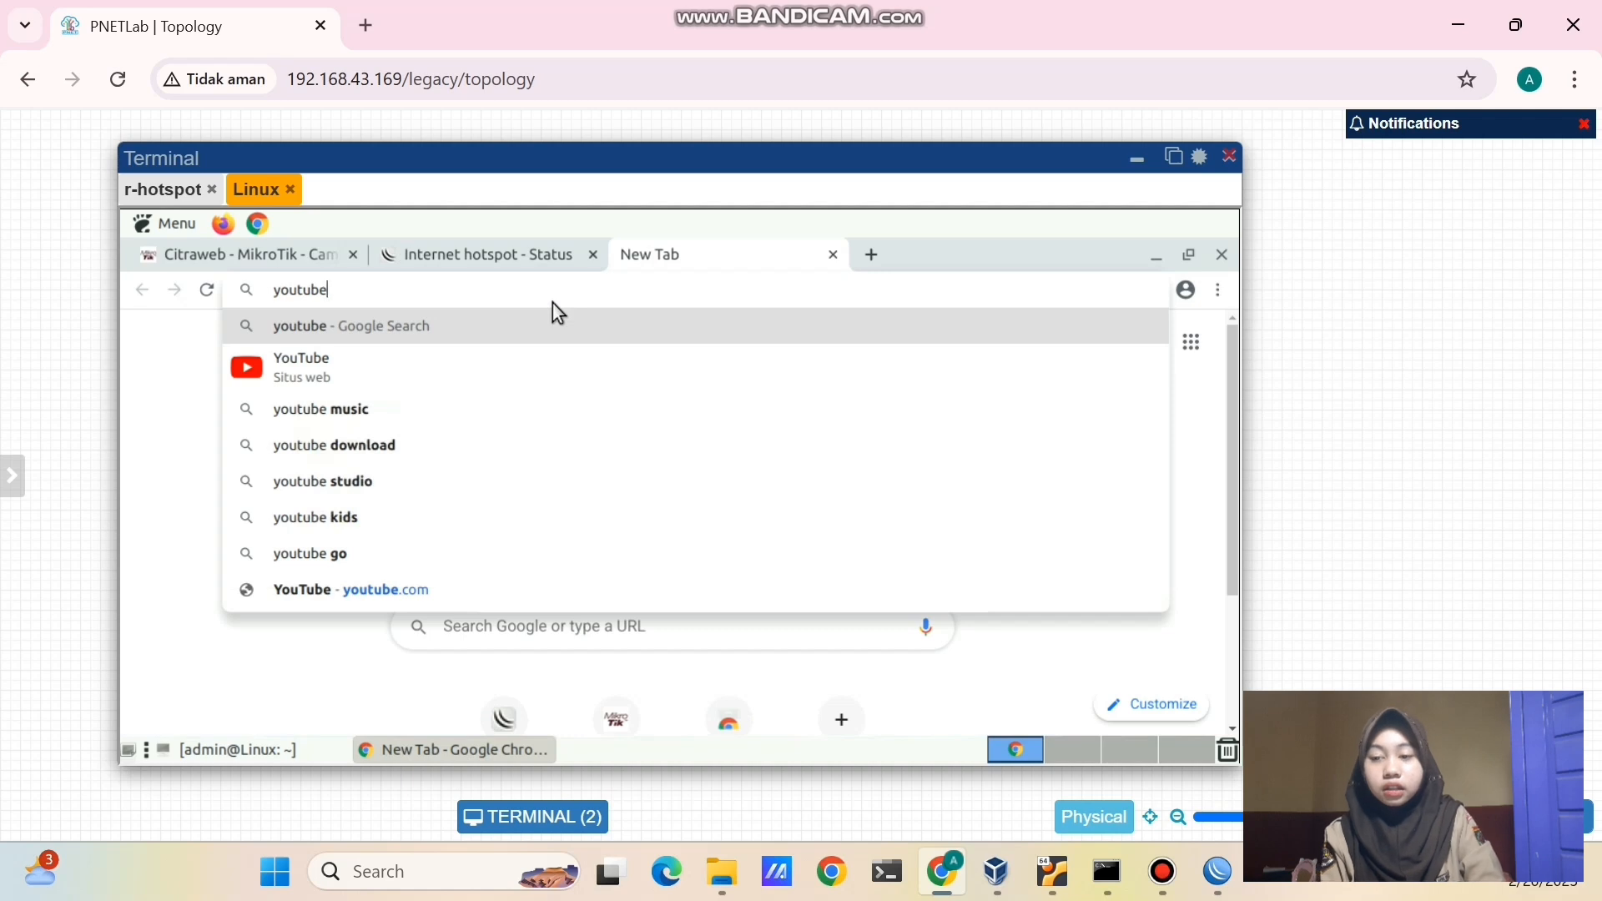
pyautogui.press('Return')
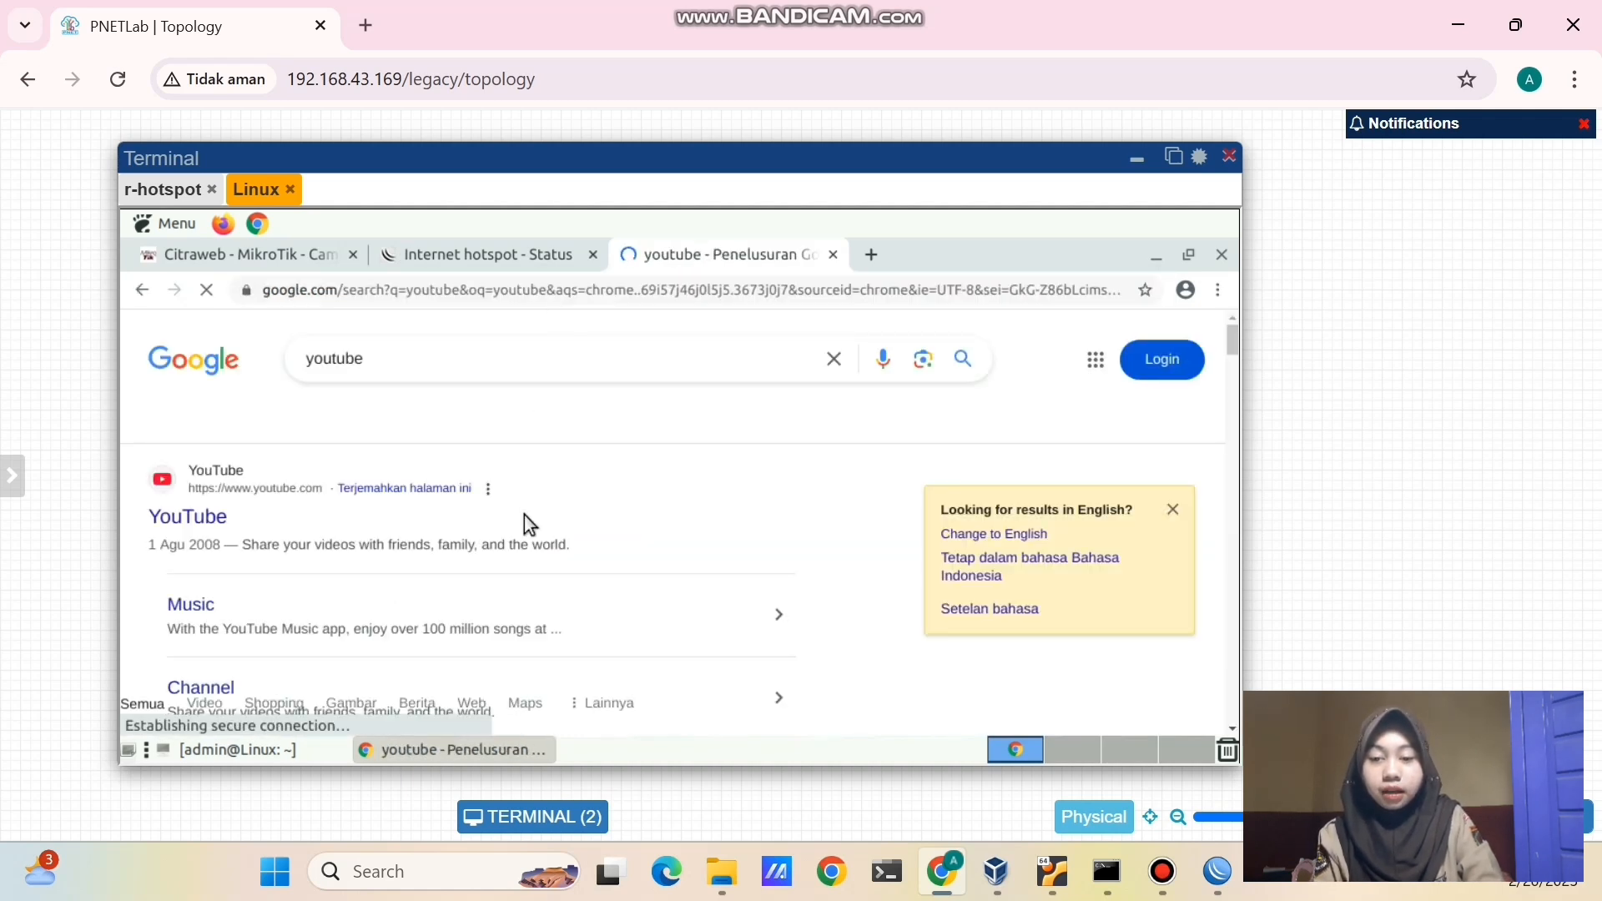
pyautogui.scroll(-1, 524, 519)
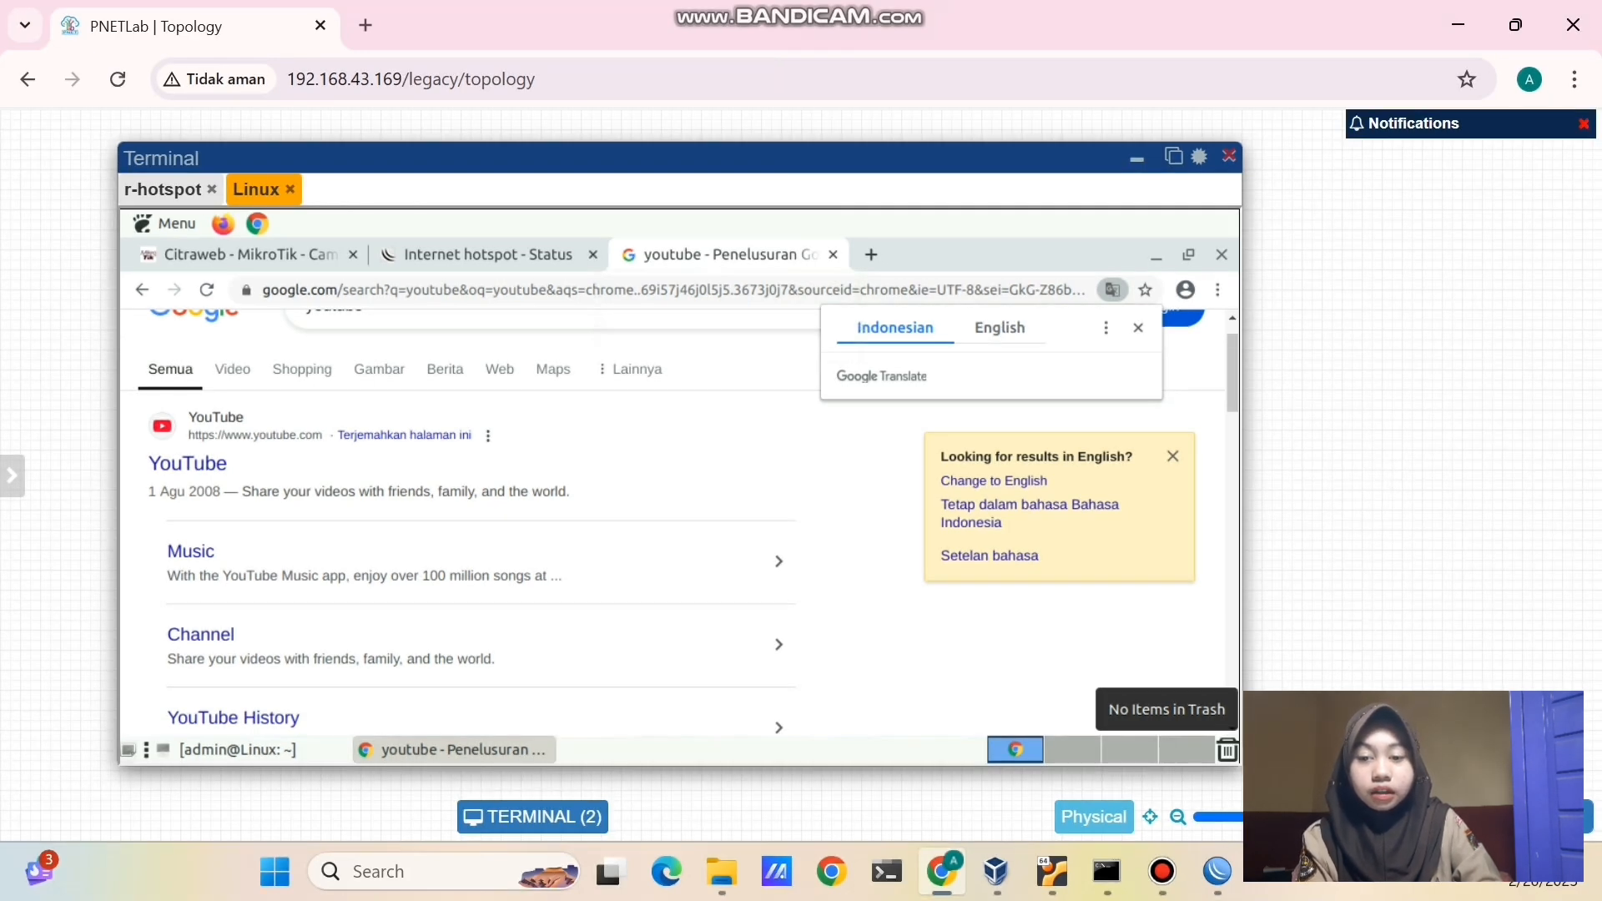
pyautogui.click(1227, 886)
# - Create a hotspot user profile 'hotspot-512k' with rate limit 512k/512k
pyautogui.click(644, 272)
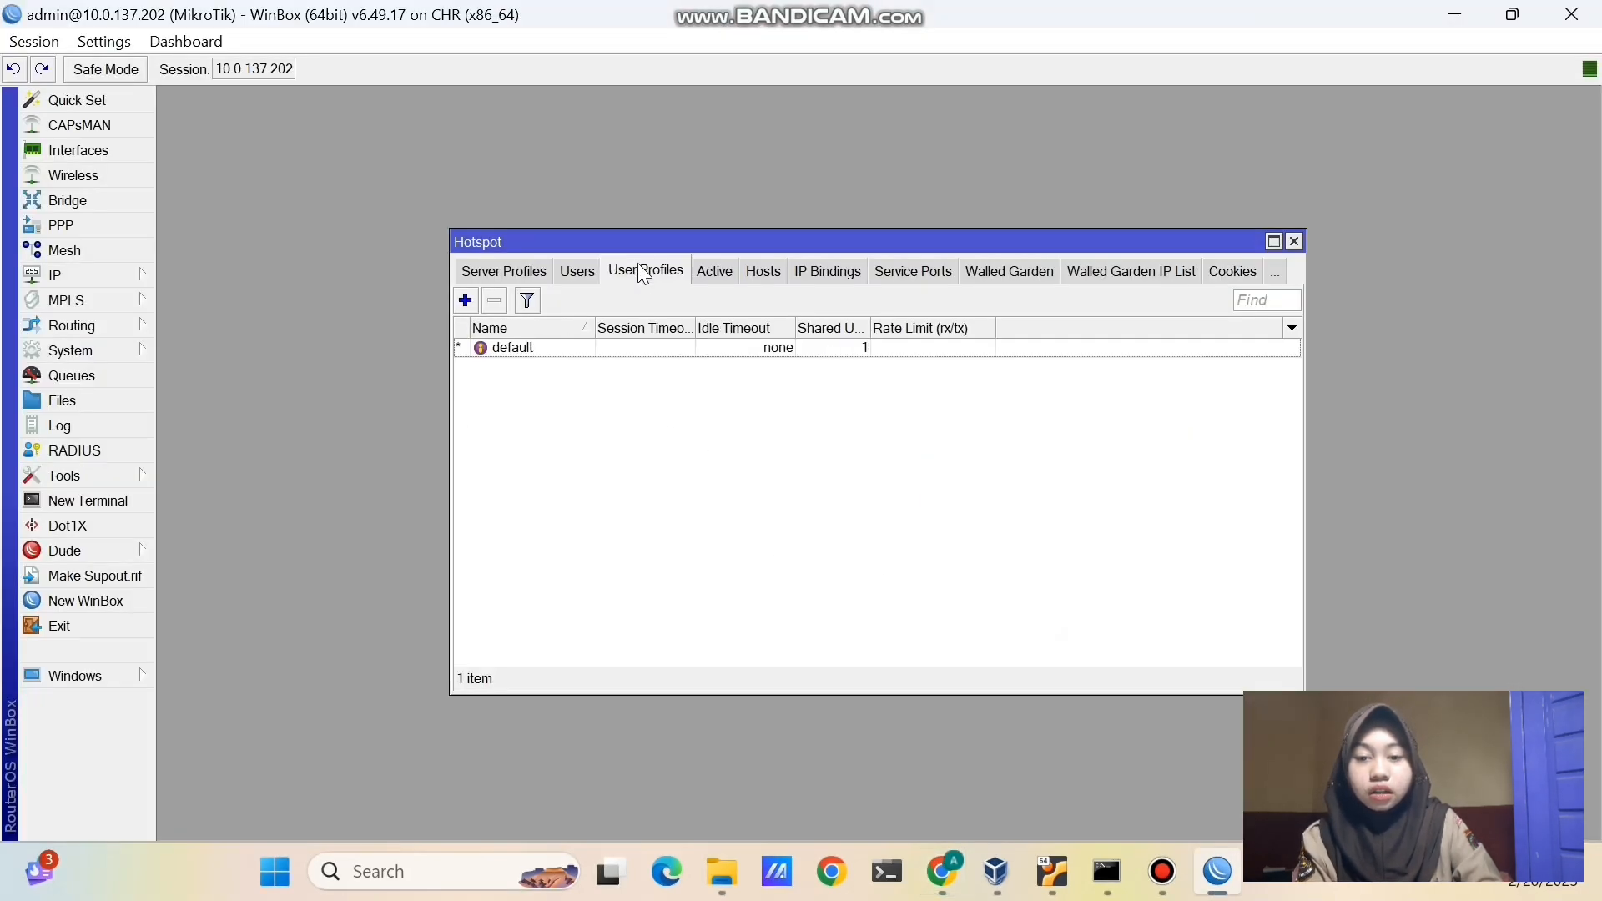
pyautogui.click(466, 300)
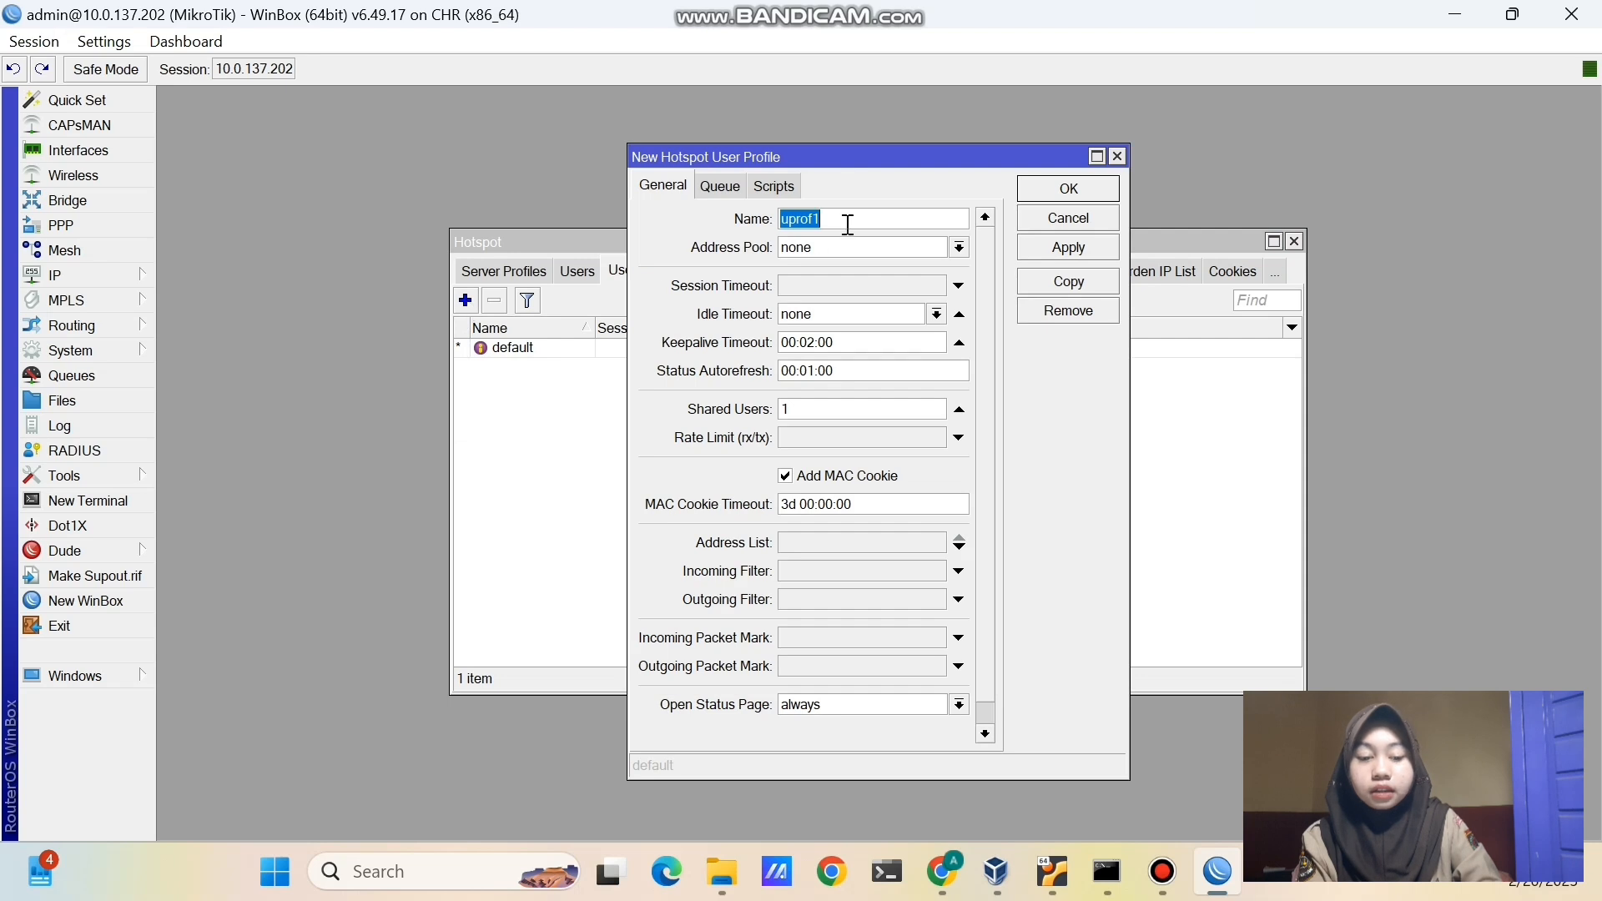
pyautogui.press('BackSpace')
pyautogui.write('hotspo')
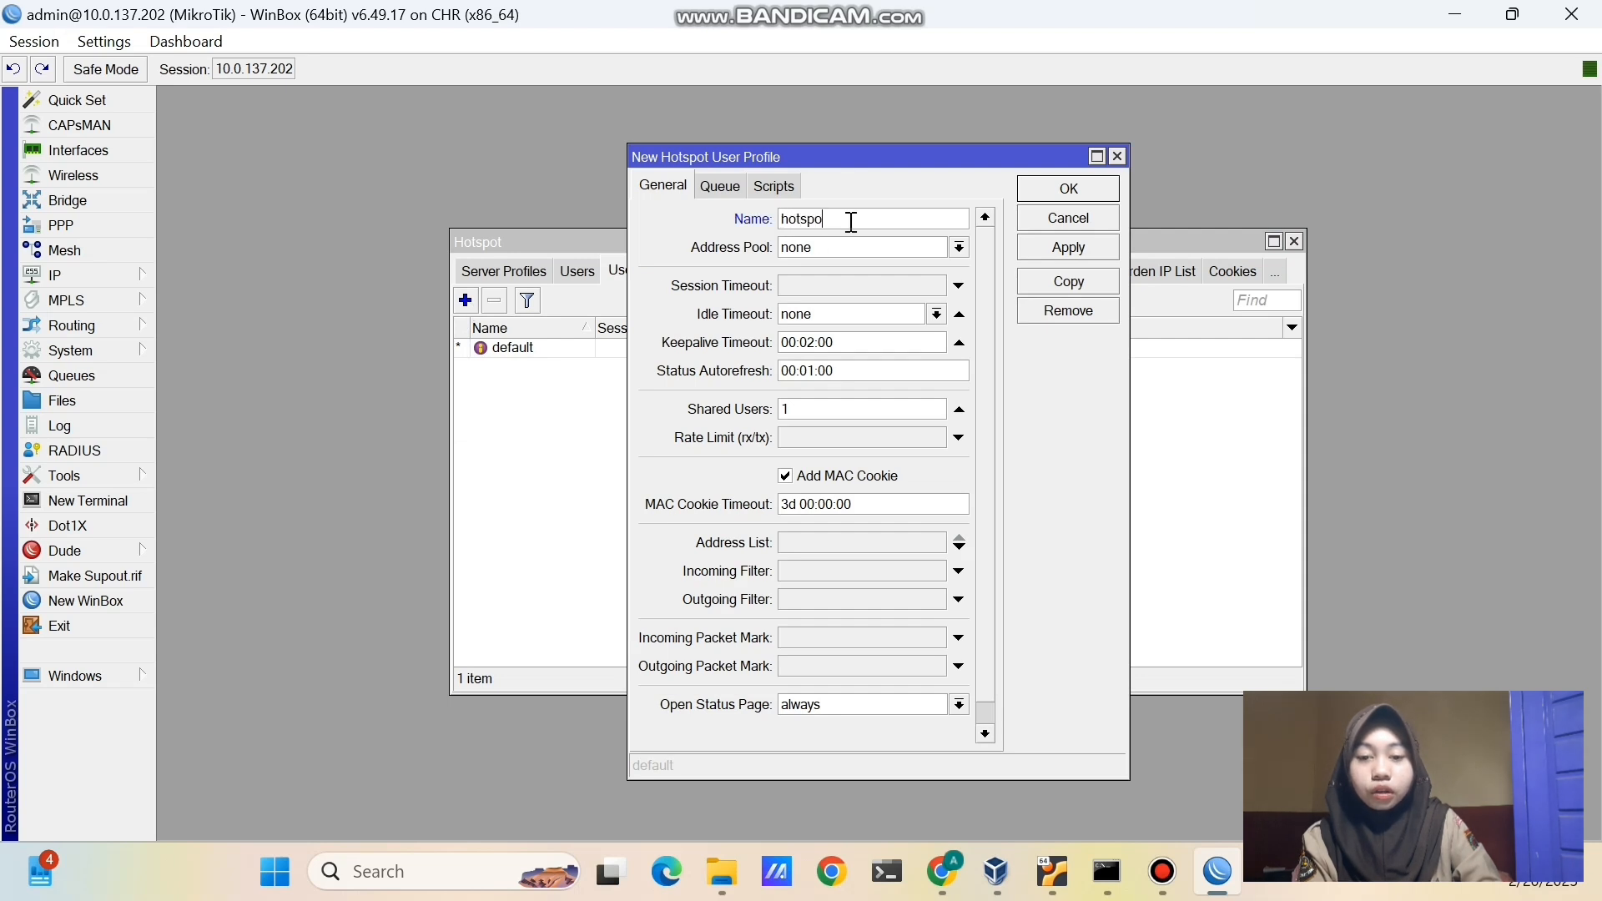
pyautogui.write('t-512k')
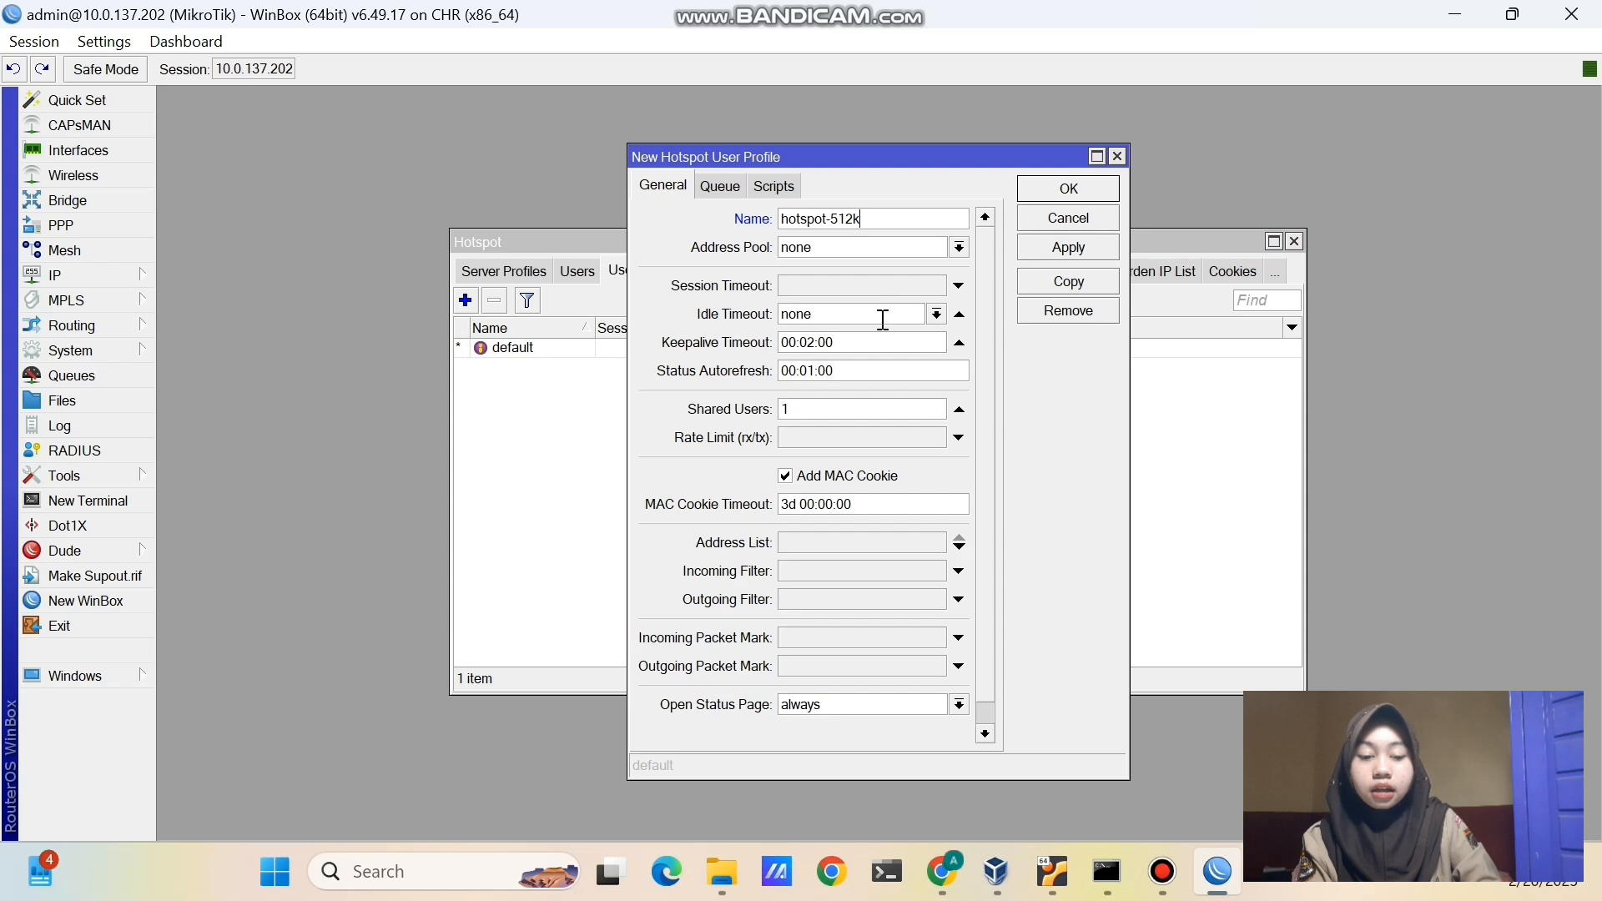
pyautogui.click(850, 442)
pyautogui.write('512')
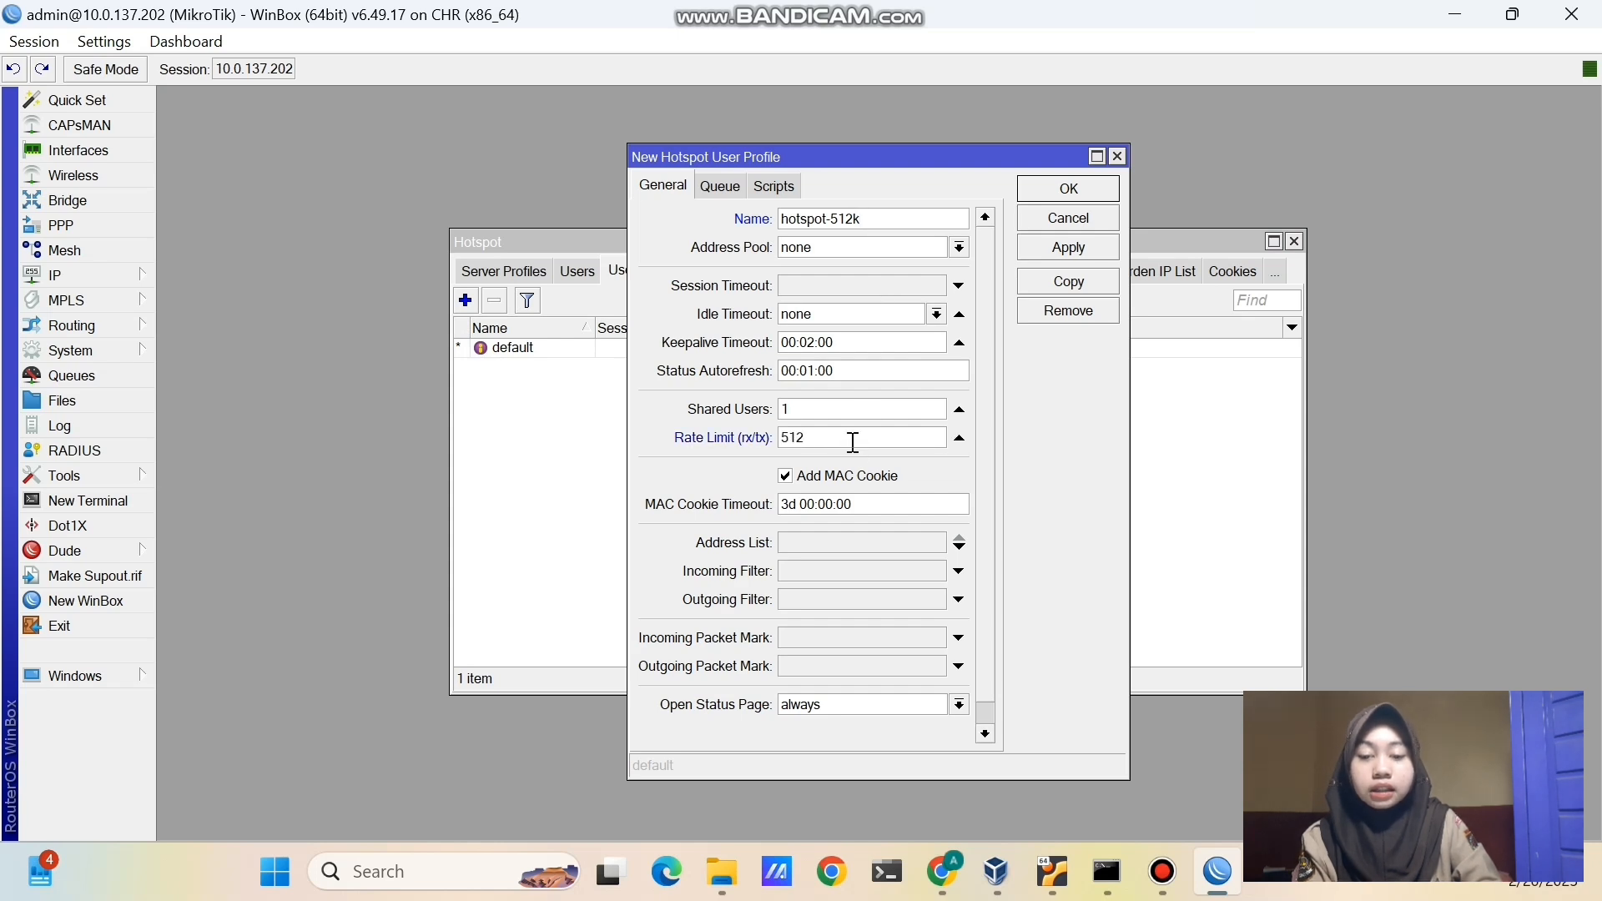
pyautogui.write('k')
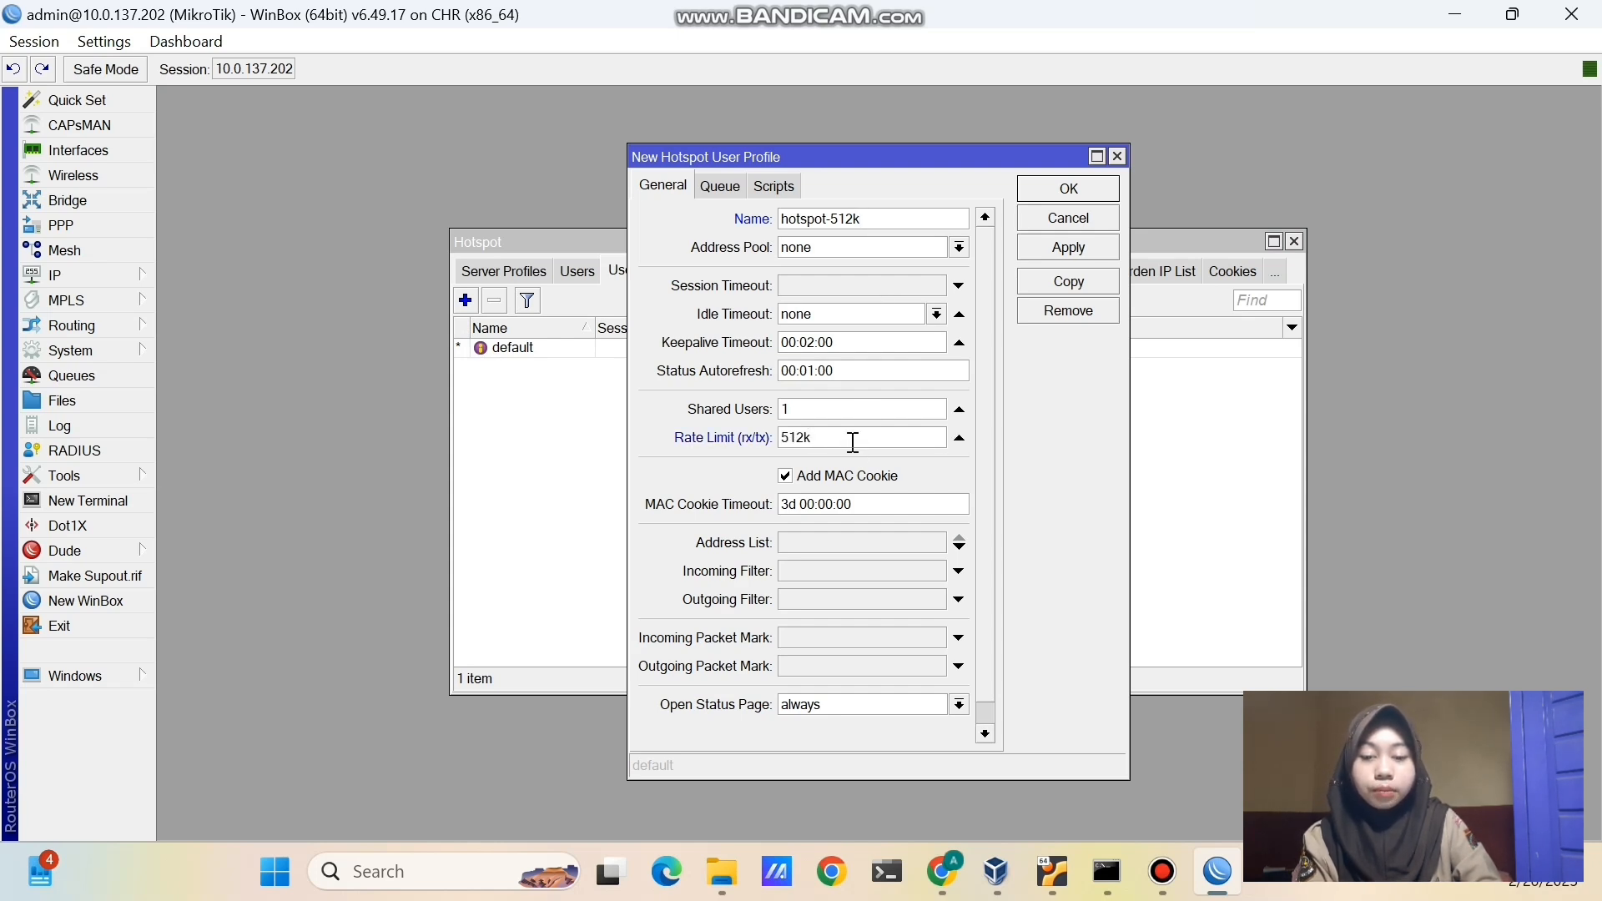
pyautogui.write('/512k')
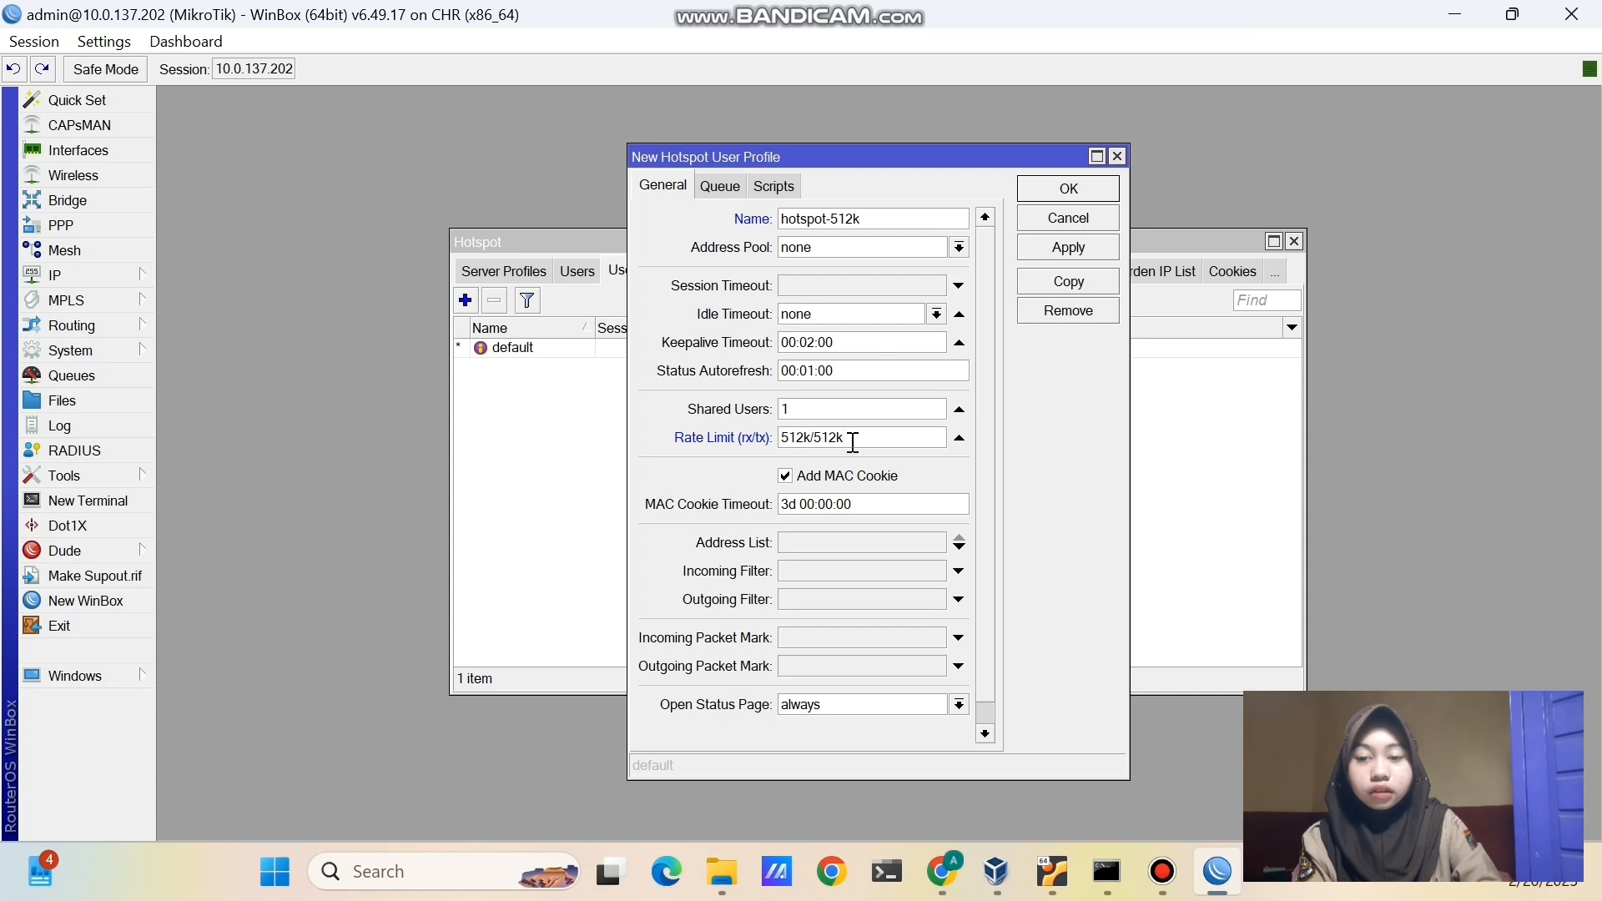
pyautogui.click(1069, 247)
pyautogui.click(1060, 189)
# - Assign the hotspot-512k profile to the user1 hotspot account
pyautogui.click(594, 274)
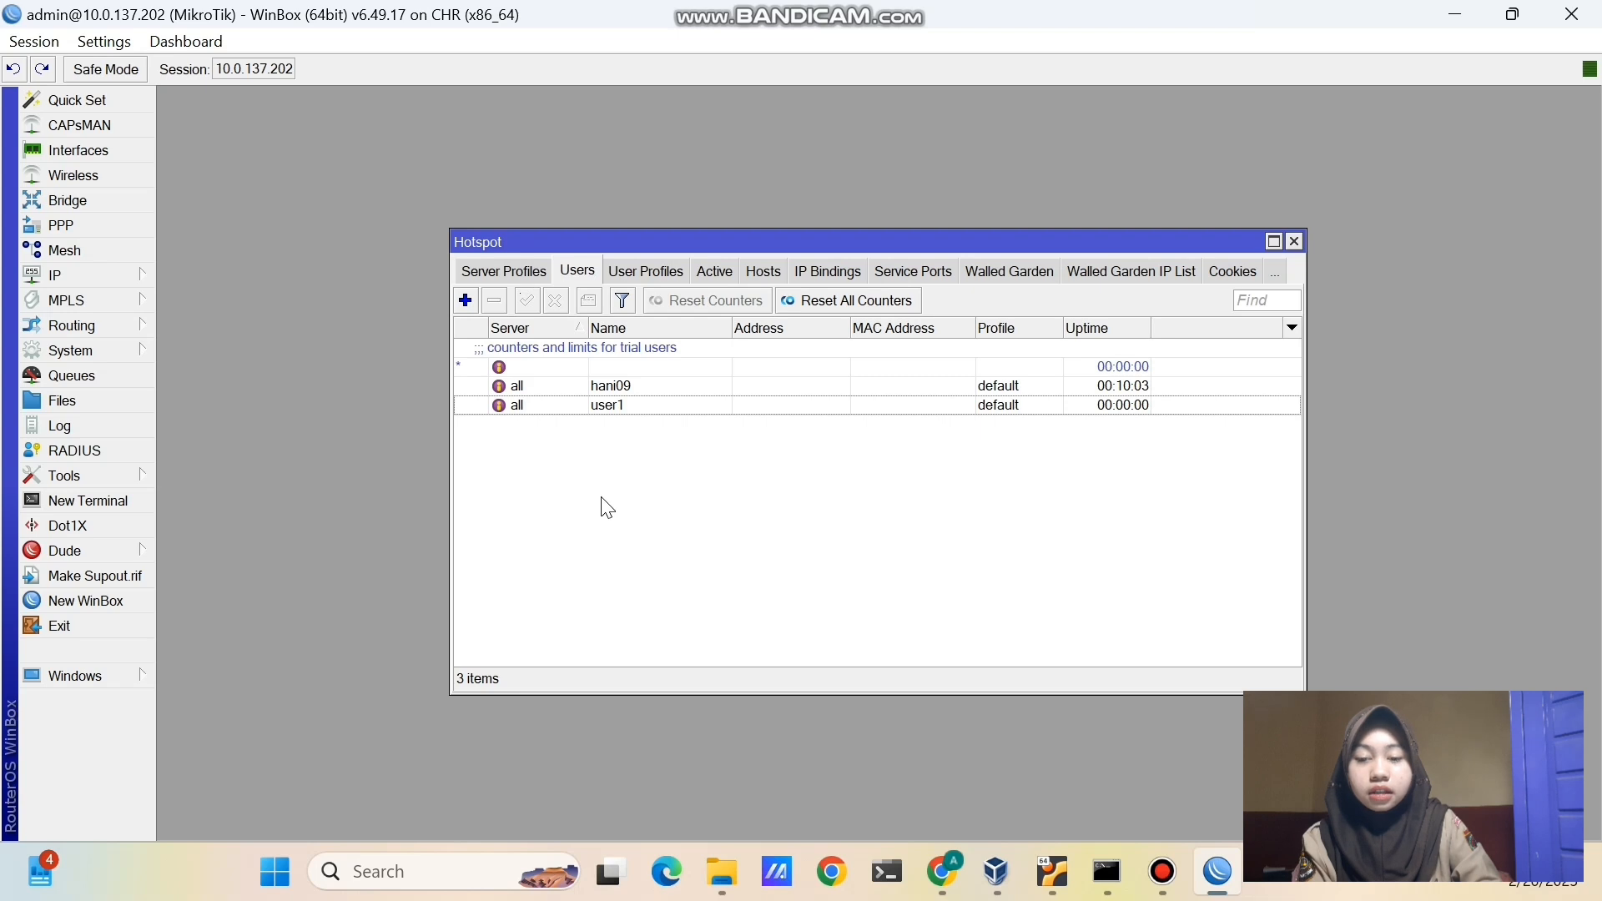
pyautogui.doubleClick(608, 404)
pyautogui.click(791, 513)
pyautogui.click(794, 556)
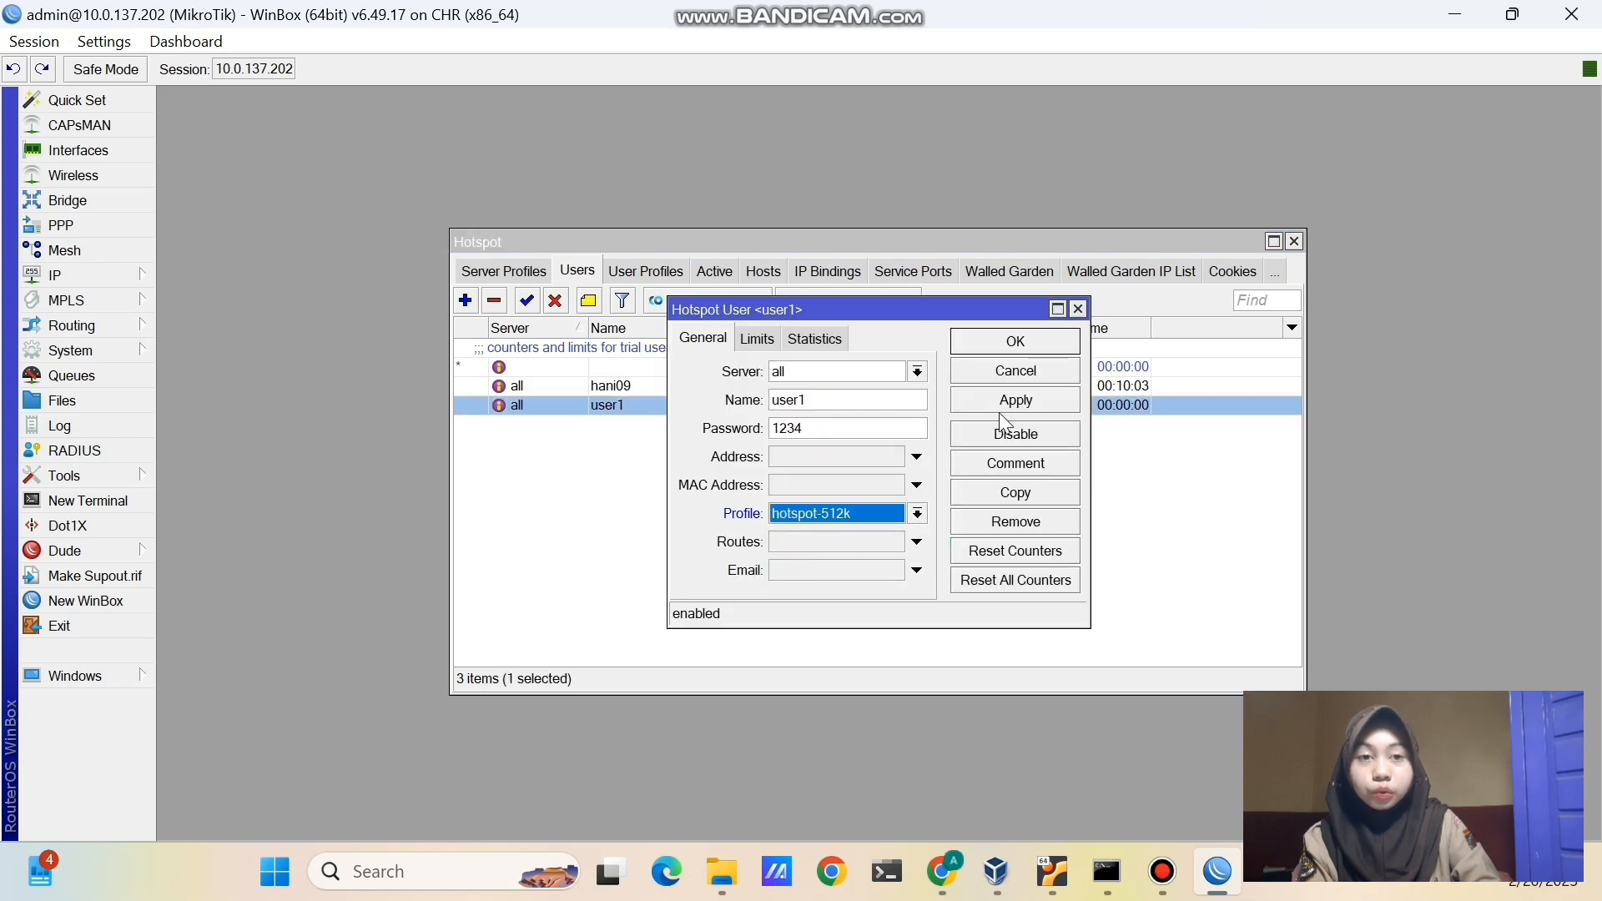
pyautogui.click(1010, 401)
pyautogui.click(995, 342)
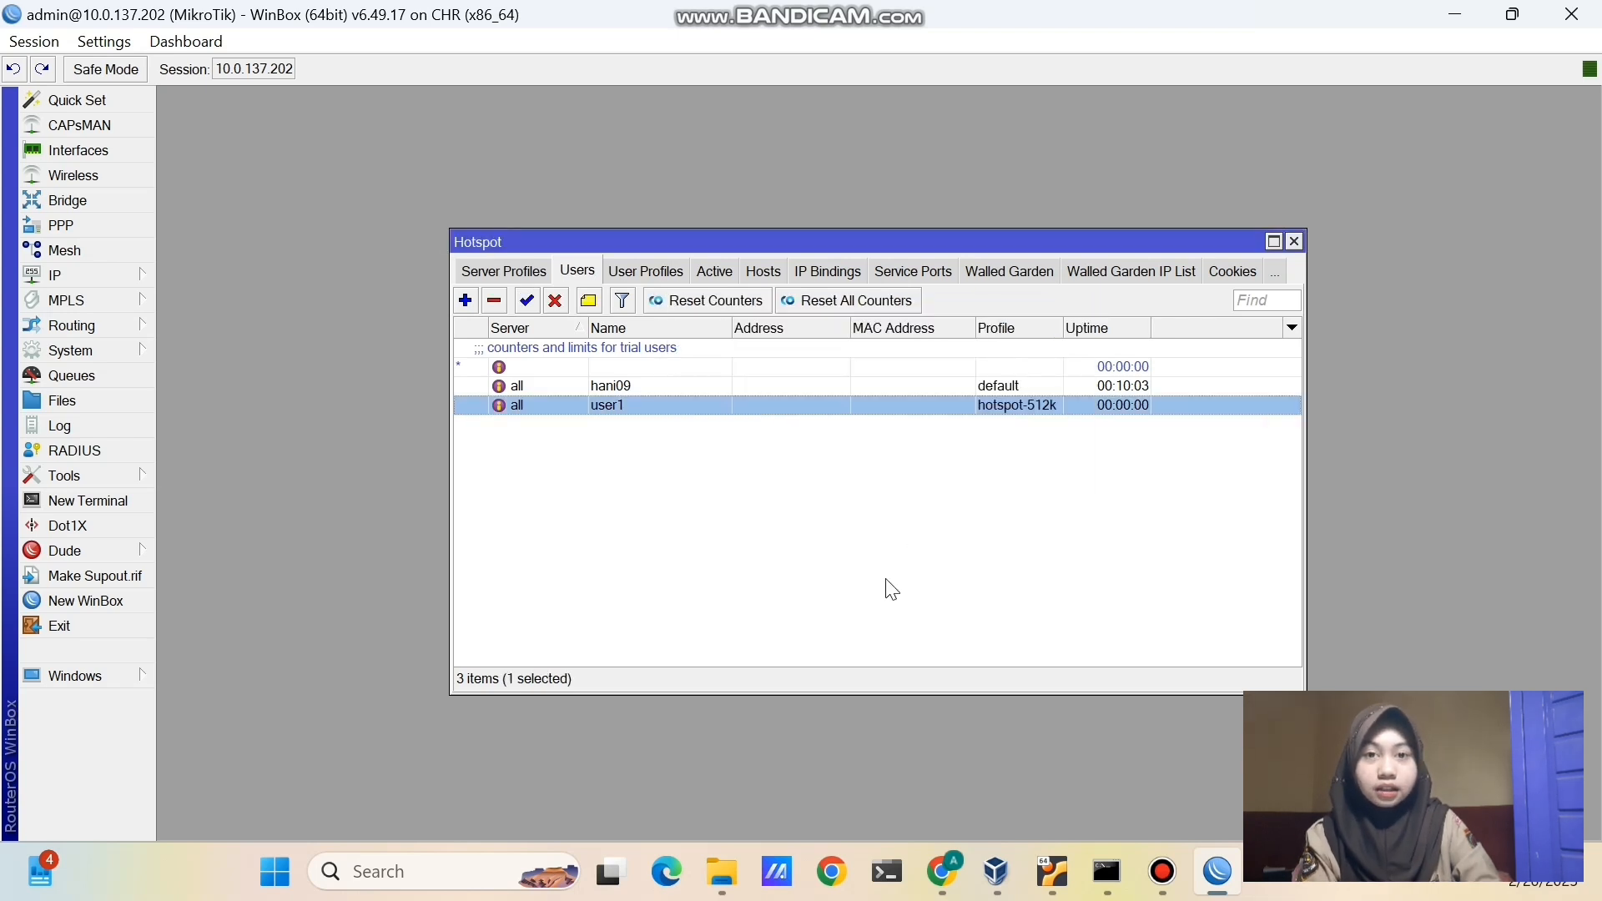
# - Search 'speed' on the client, open Speedtest by Ookla and start a test
pyautogui.click(944, 872)
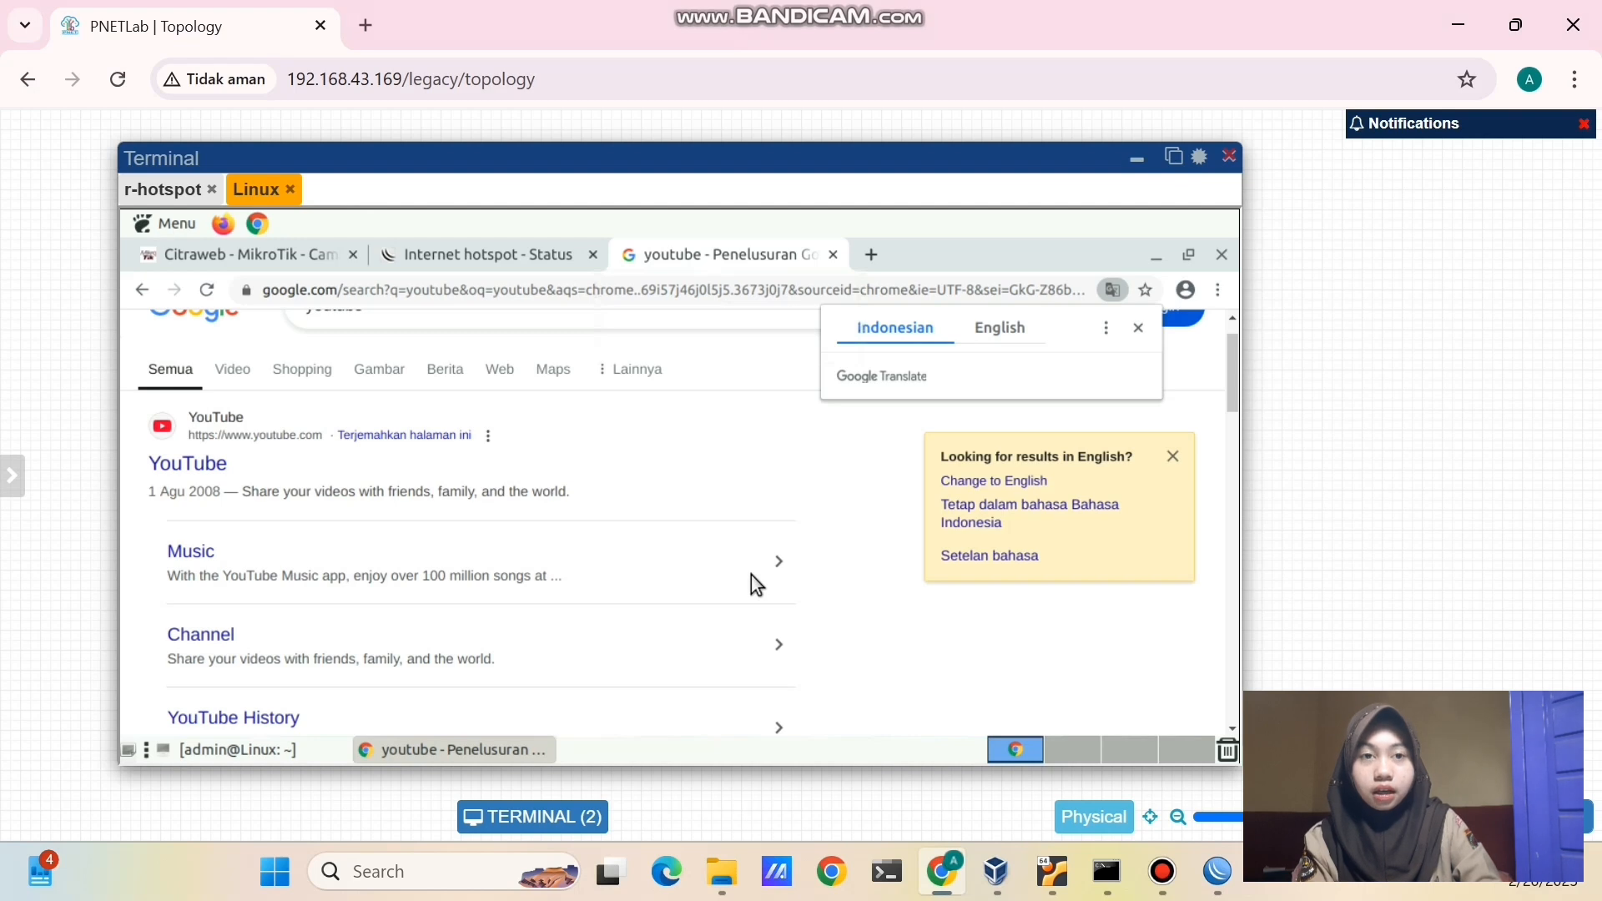
pyautogui.click(868, 256)
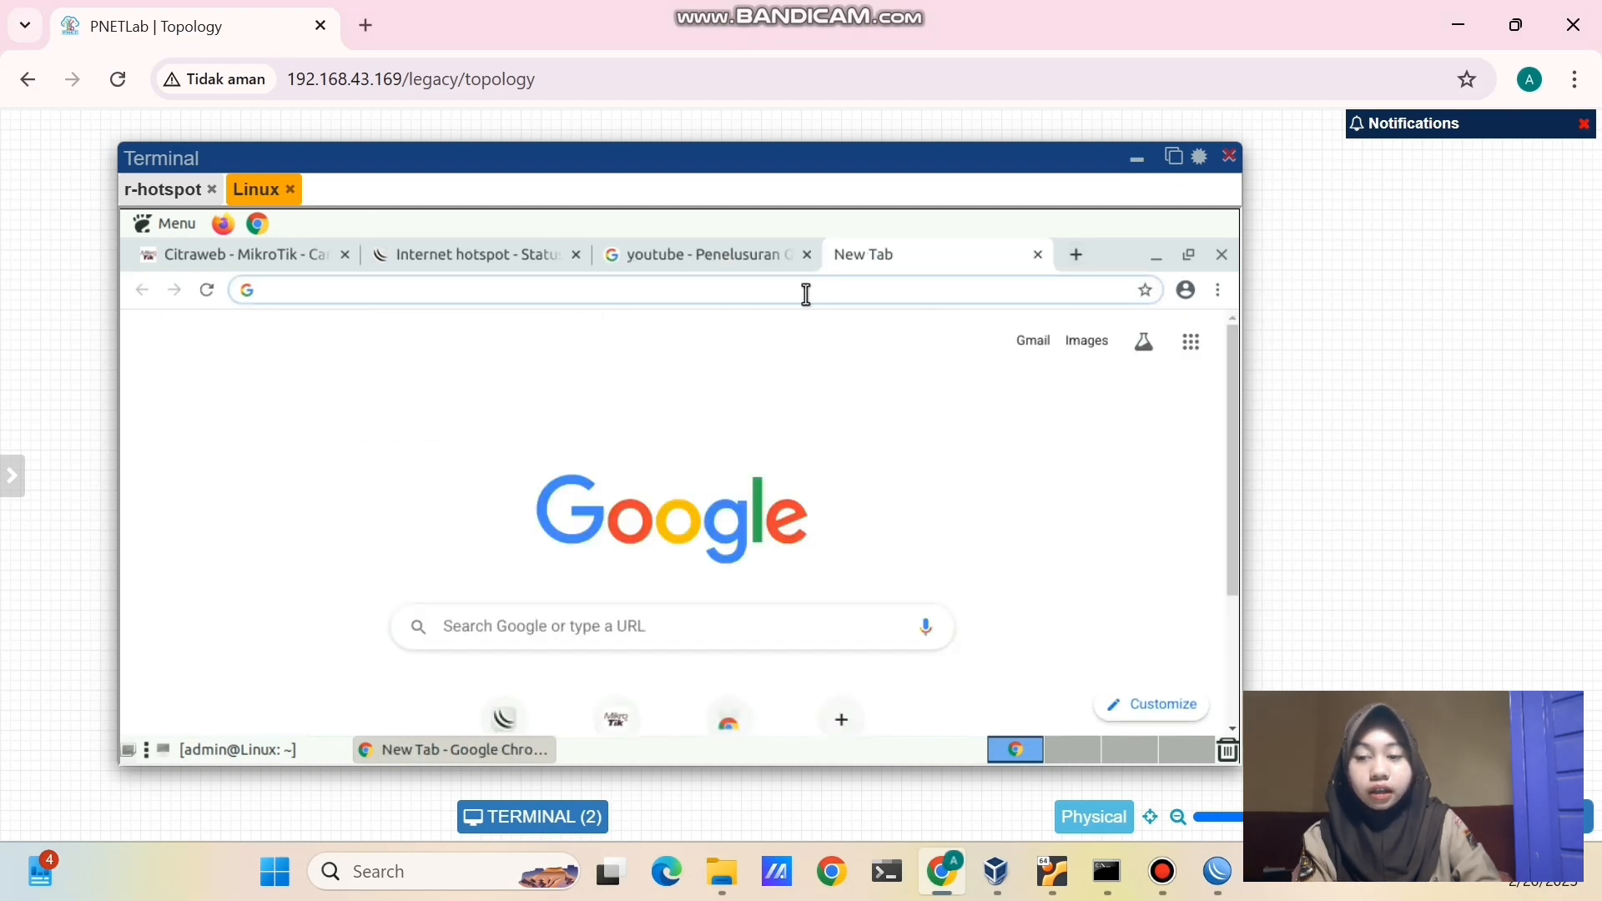
pyautogui.write('speed')
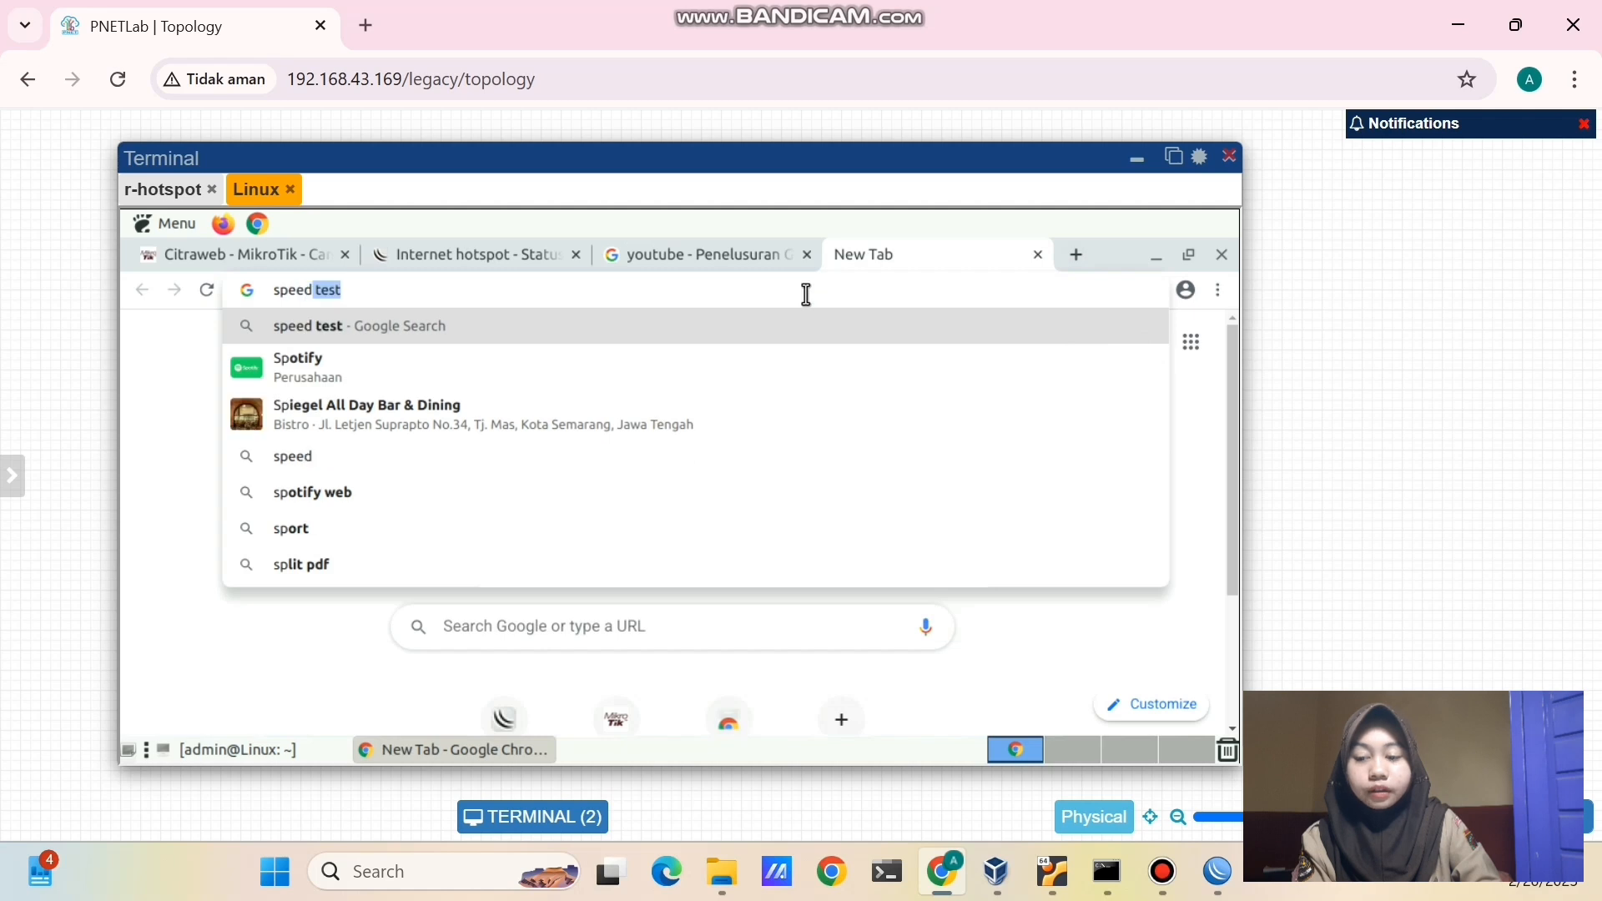
pyautogui.press('Return')
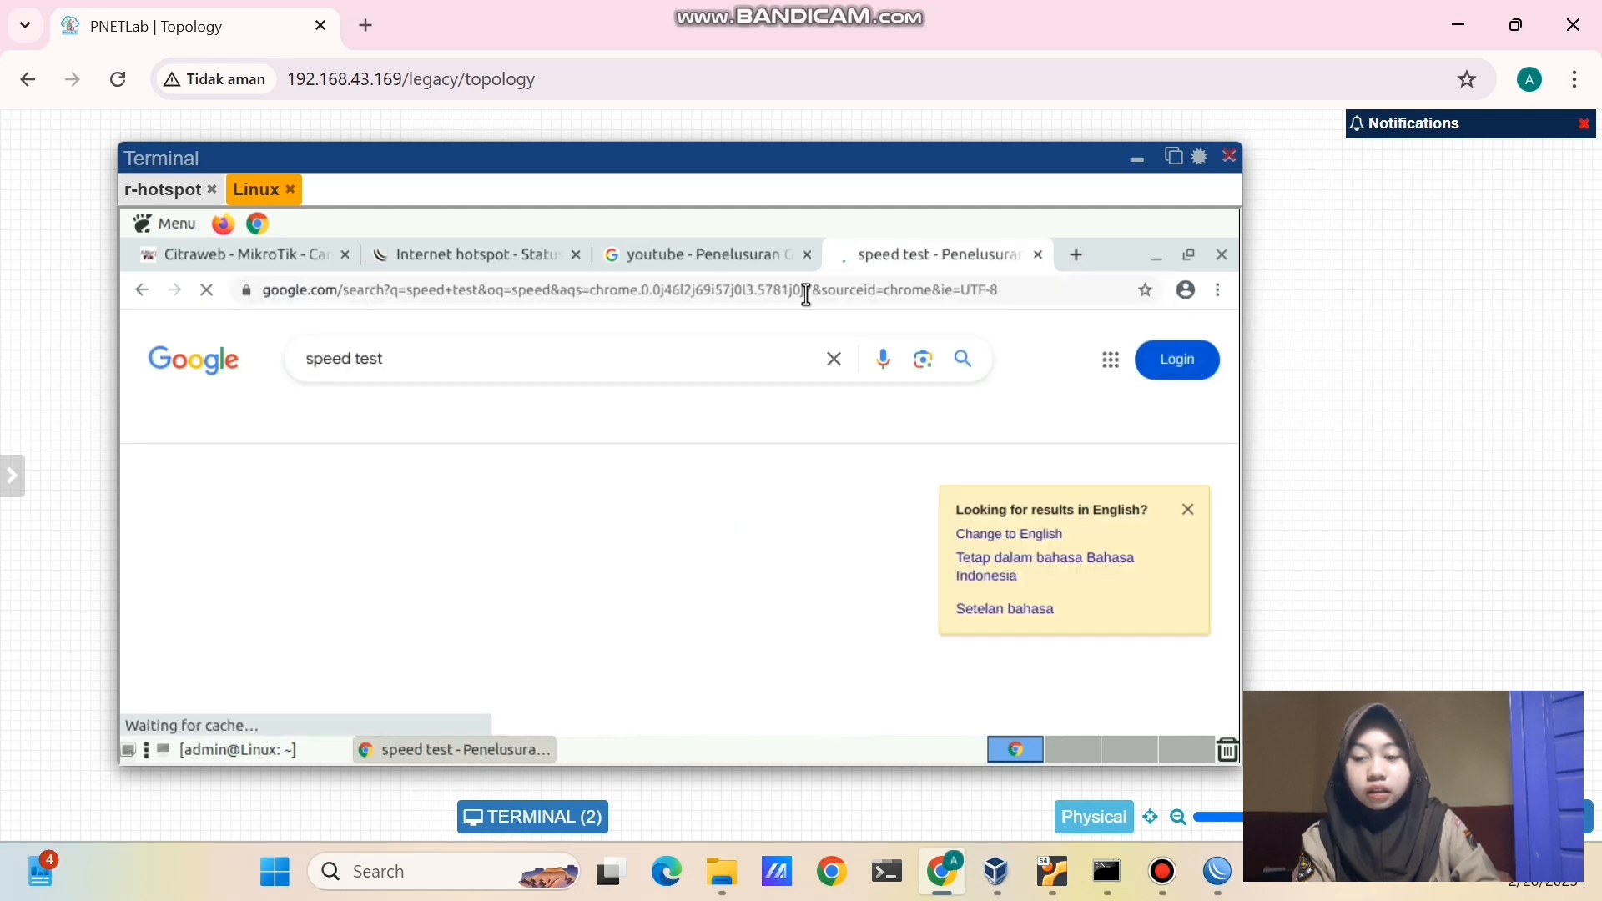
pyautogui.scroll(-5, 651, 469)
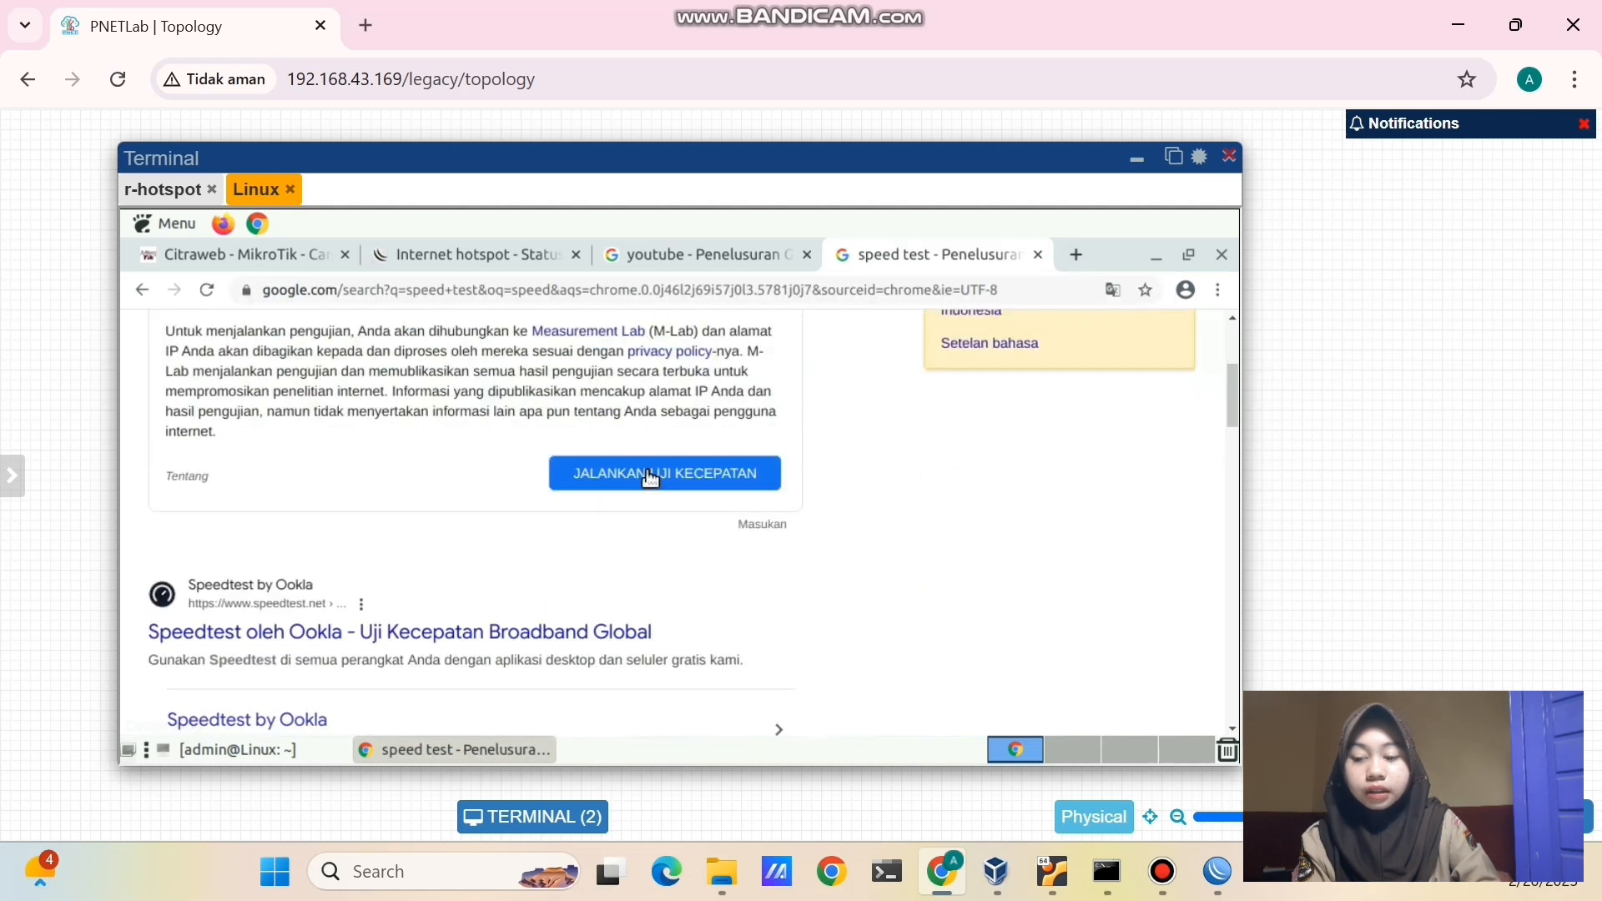
pyautogui.click(417, 635)
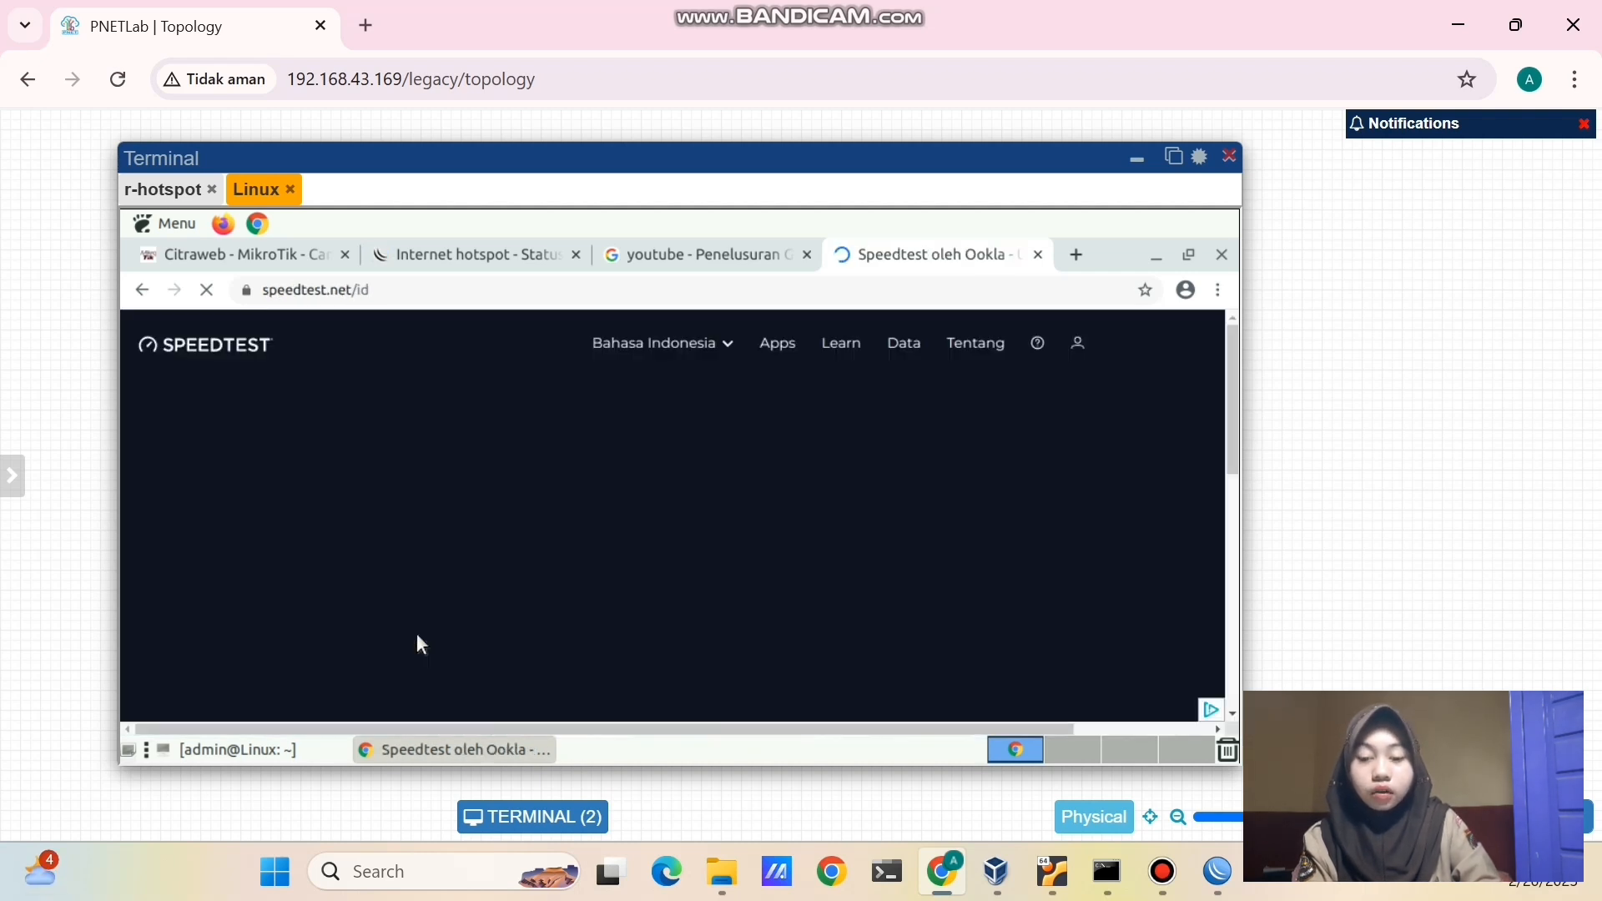
pyautogui.click(693, 524)
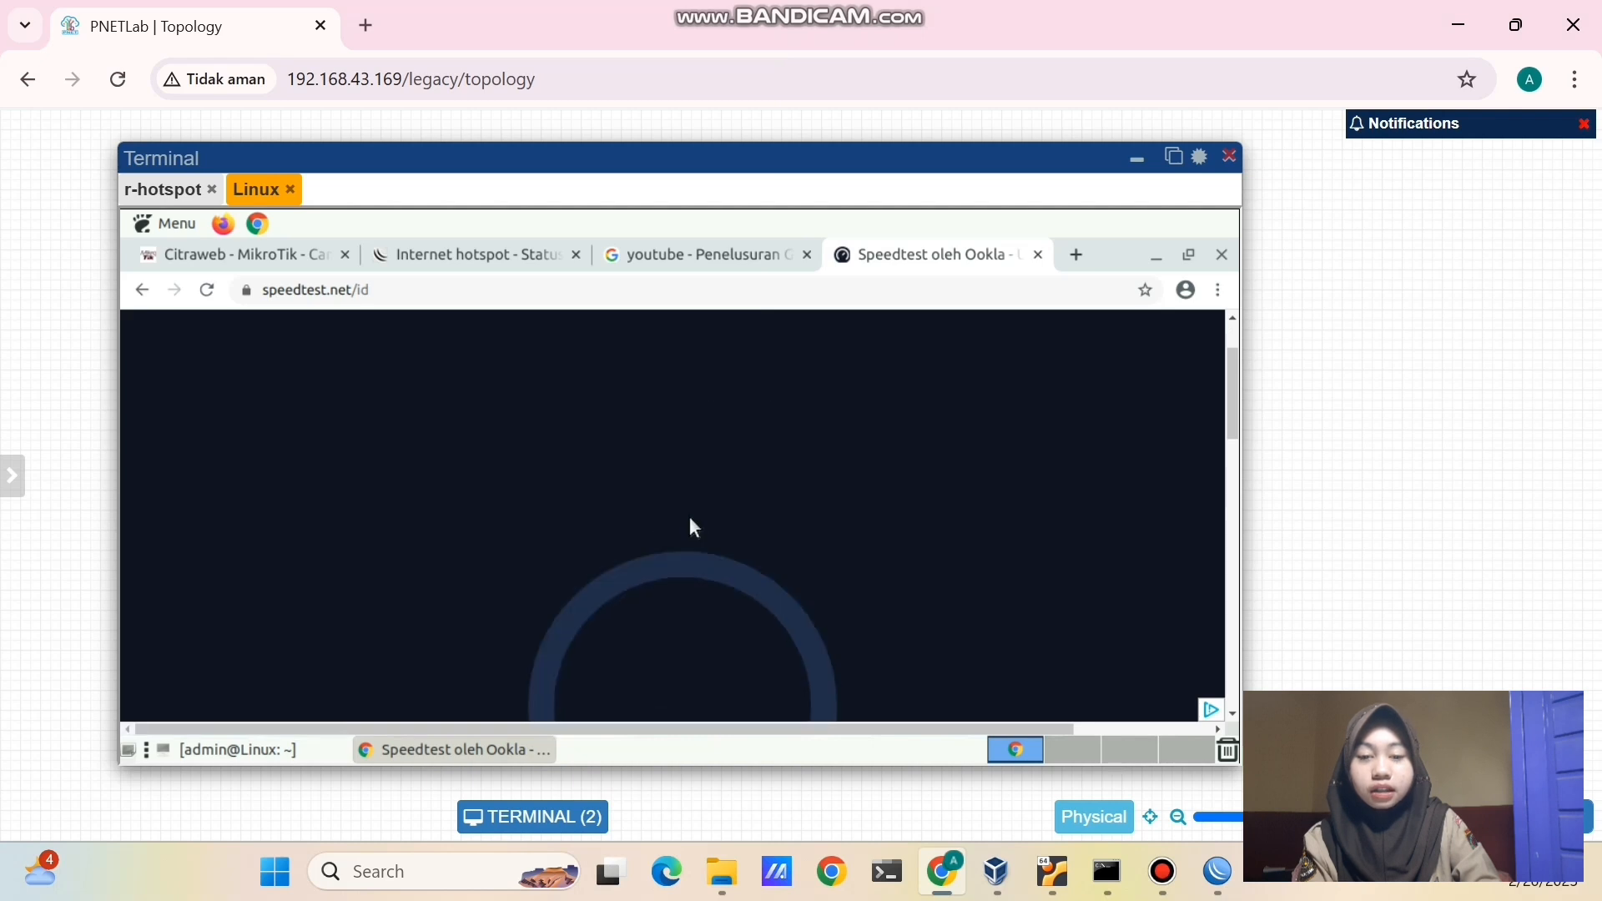